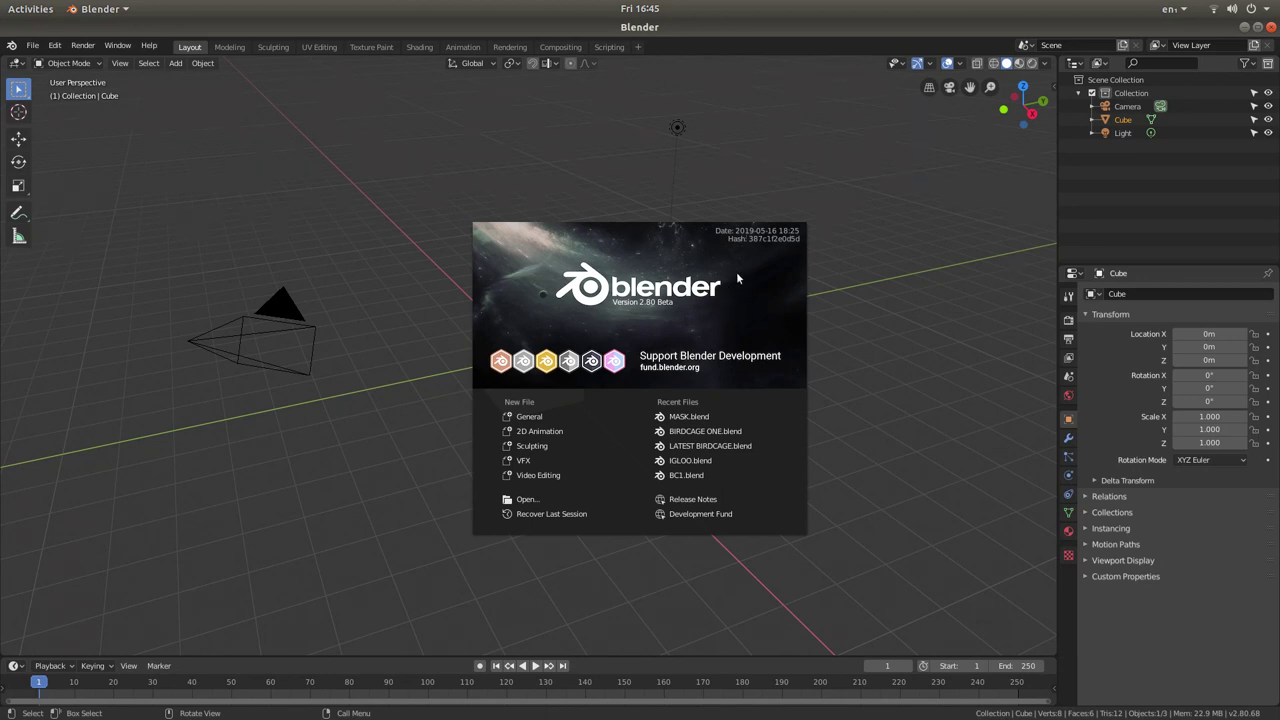
- Dismiss the splash screen and switch the 3D viewport to the Movie Clip Editor
click(604, 311)
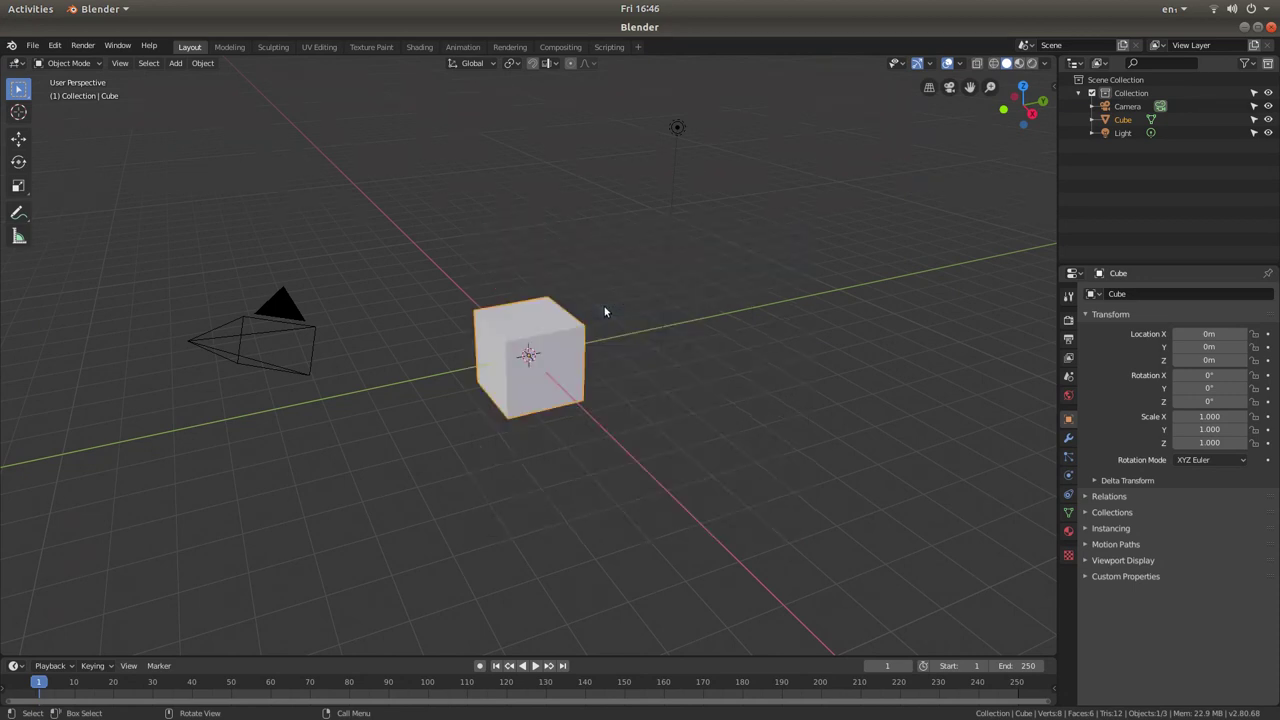
click(15, 66)
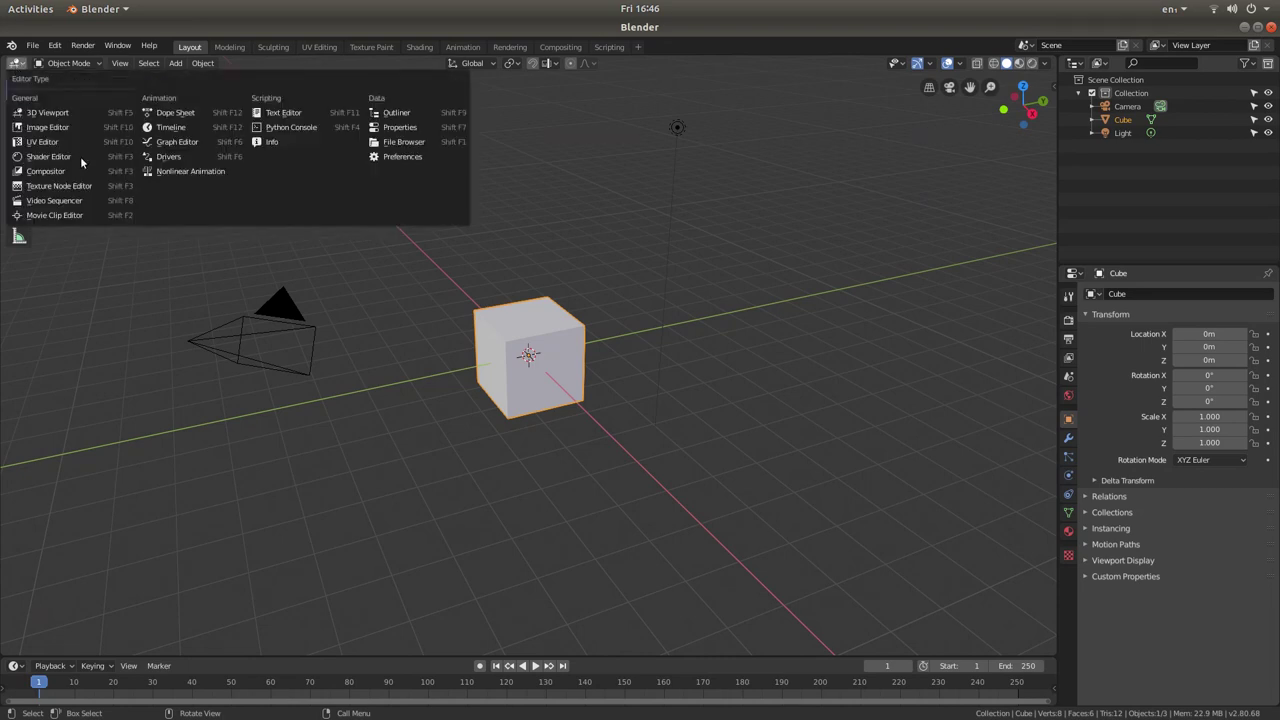
click(76, 216)
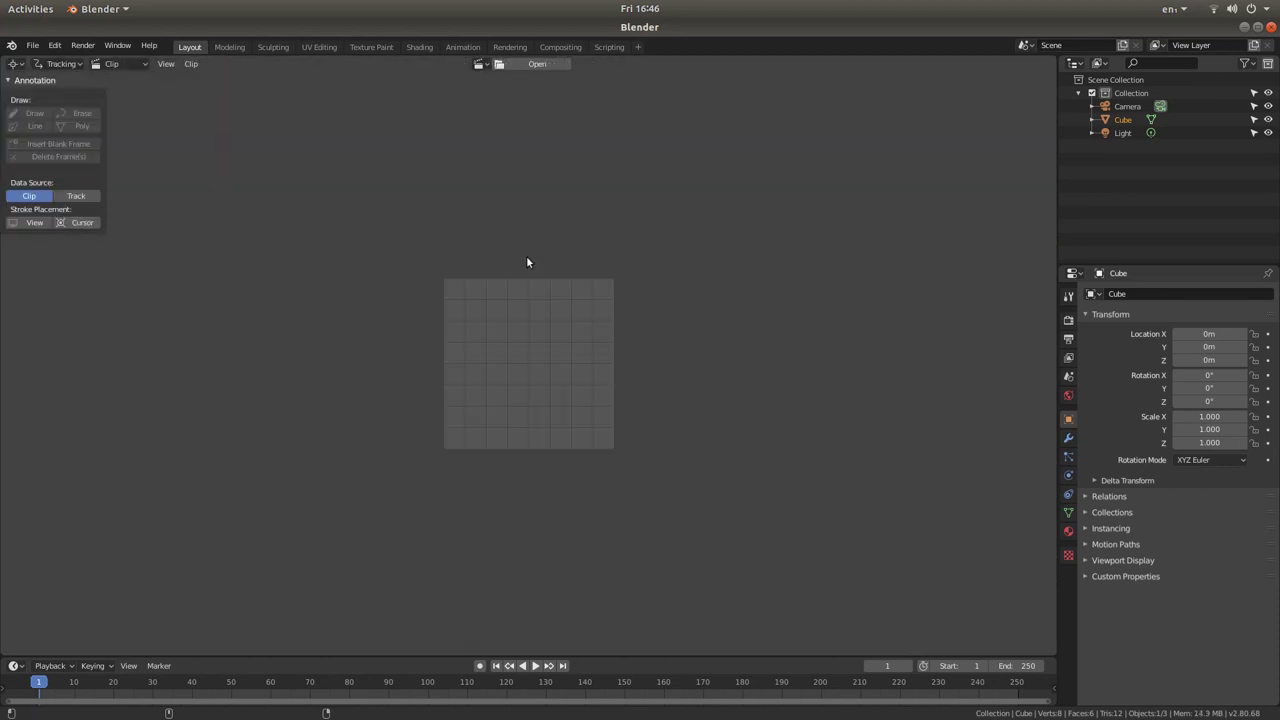
- Open the clip 00127.MTS from the Videos/BOWOOD RANDOM folder, showing the files as thumbnails
click(530, 64)
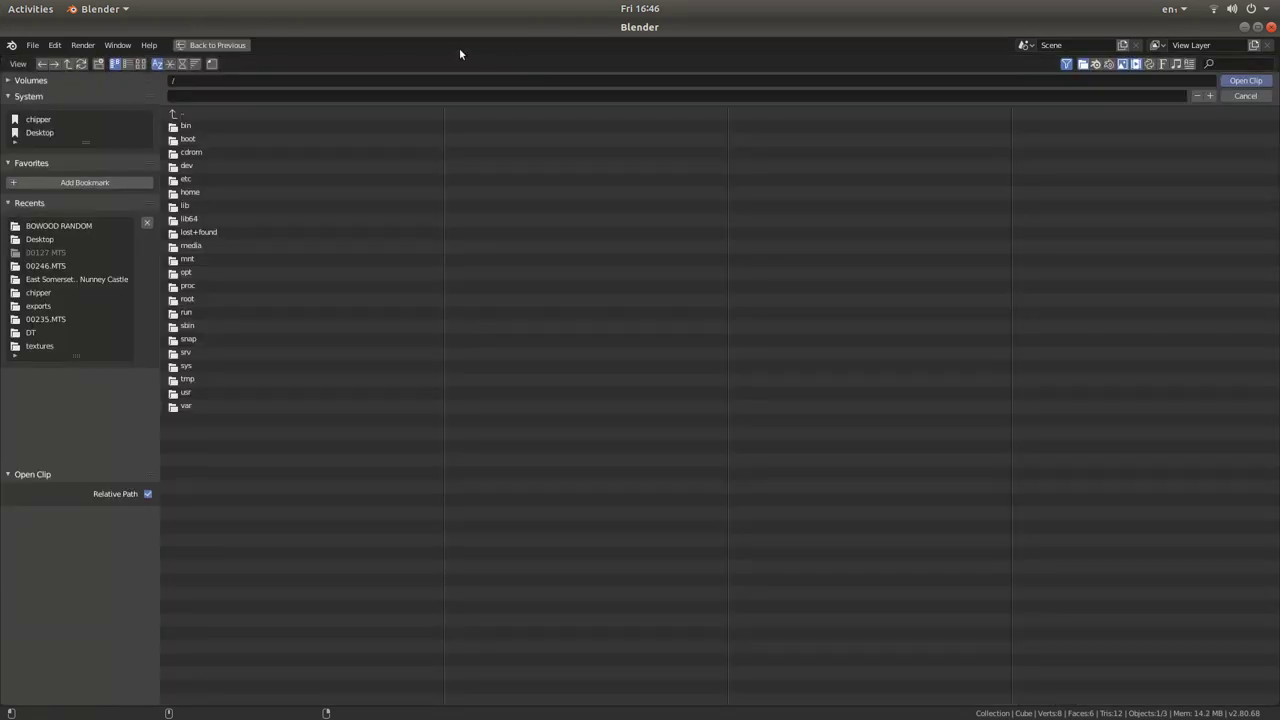
click(62, 119)
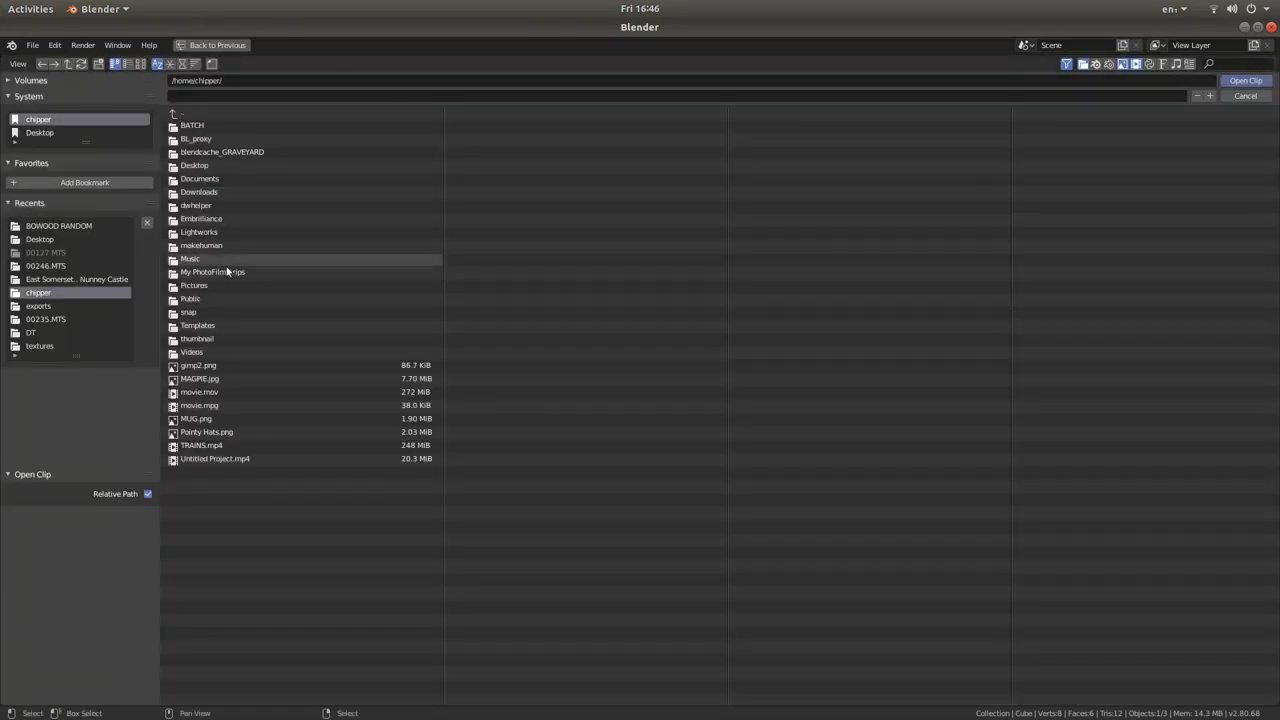
click(191, 352)
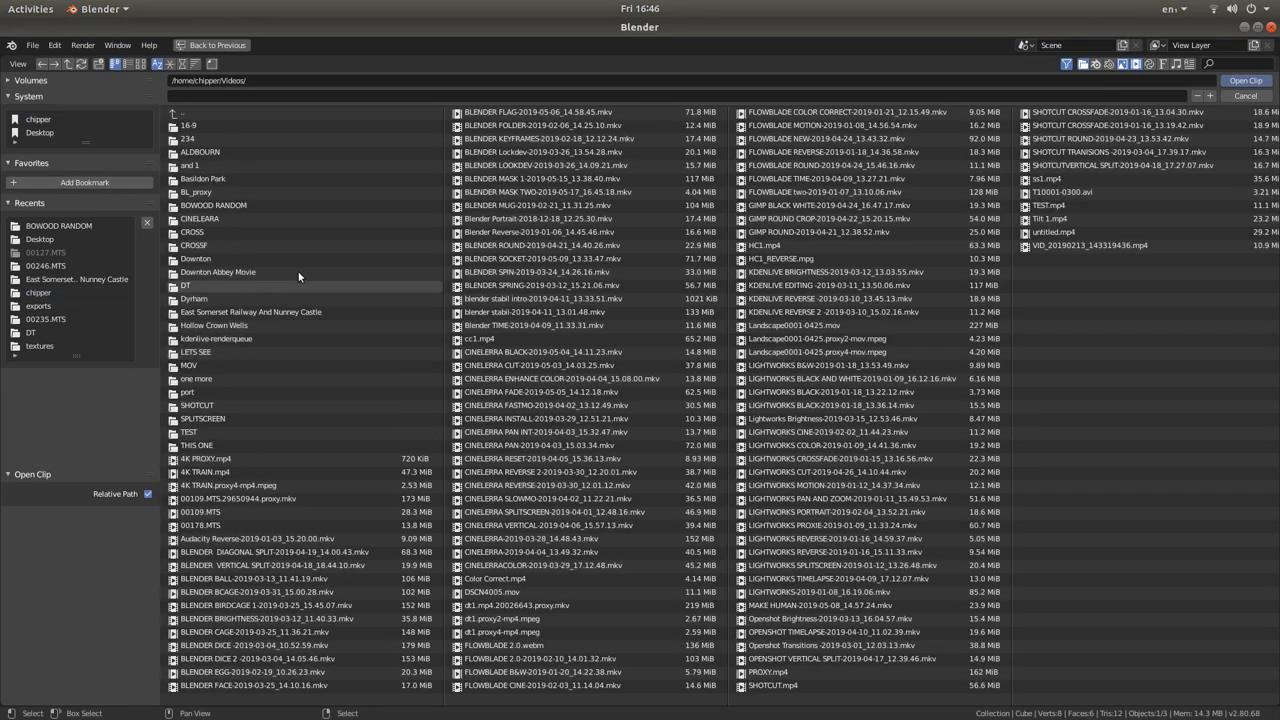
click(205, 206)
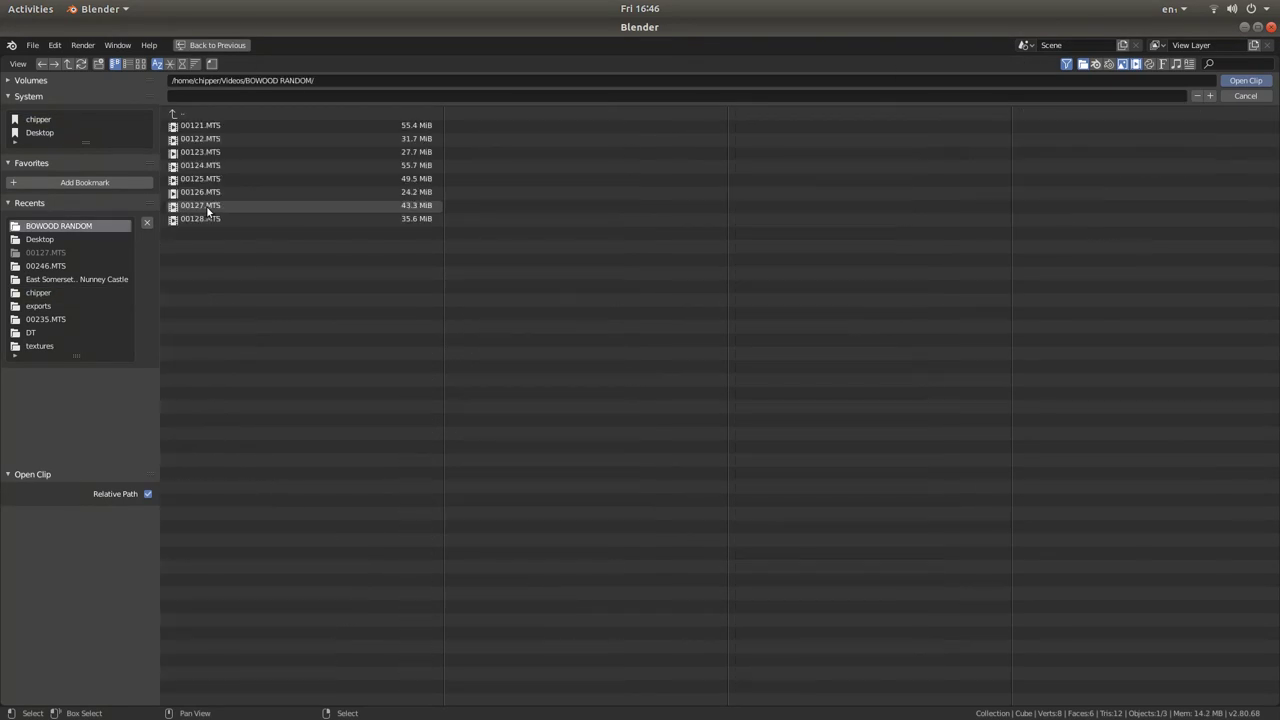
click(140, 65)
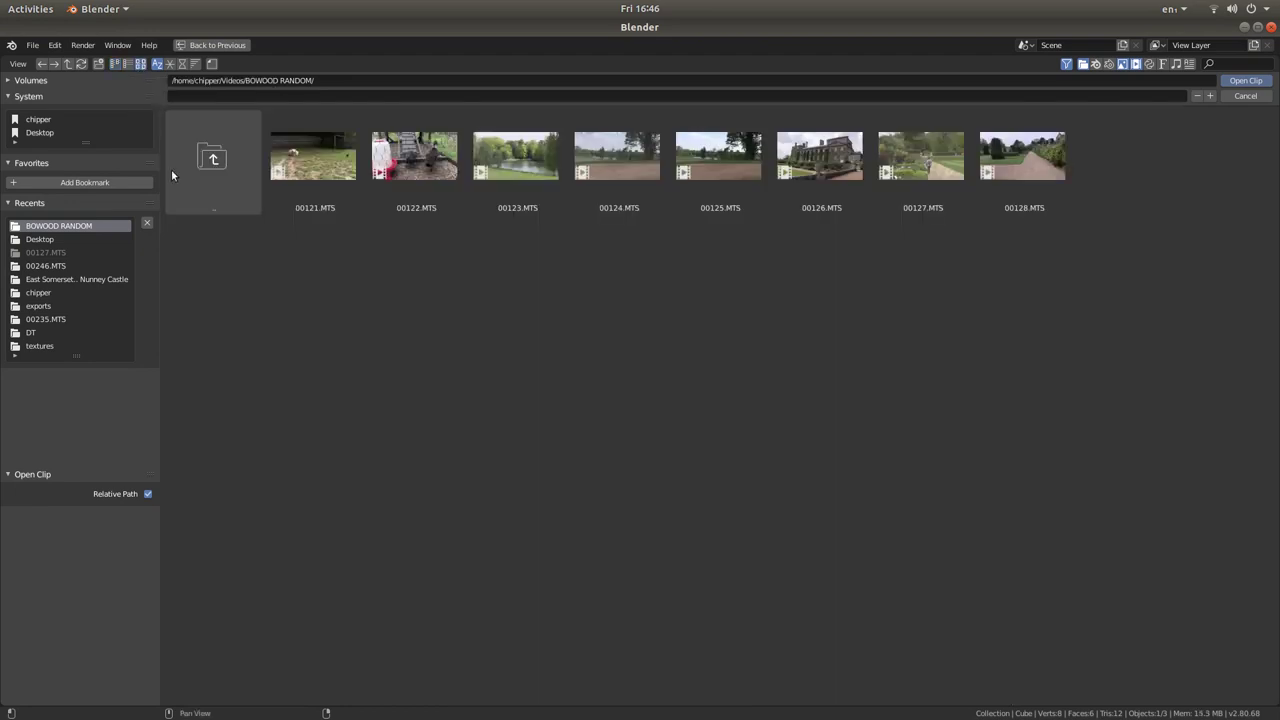
click(908, 160)
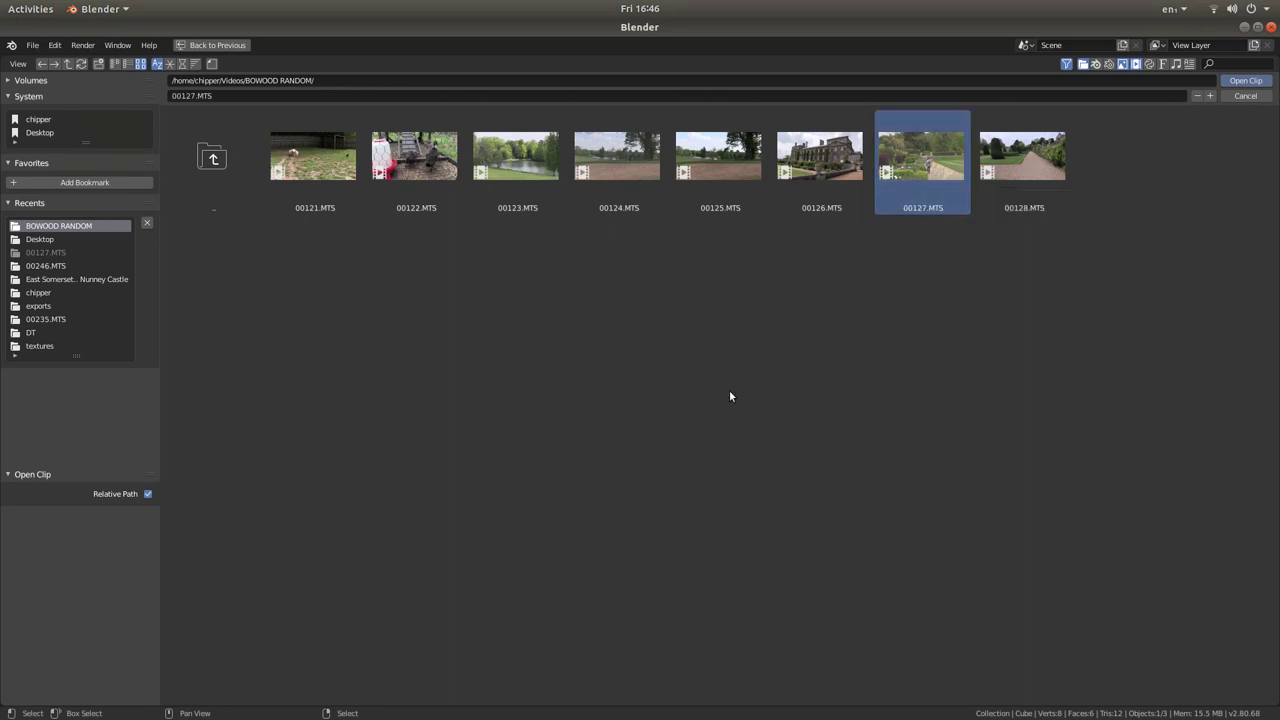
click(1250, 81)
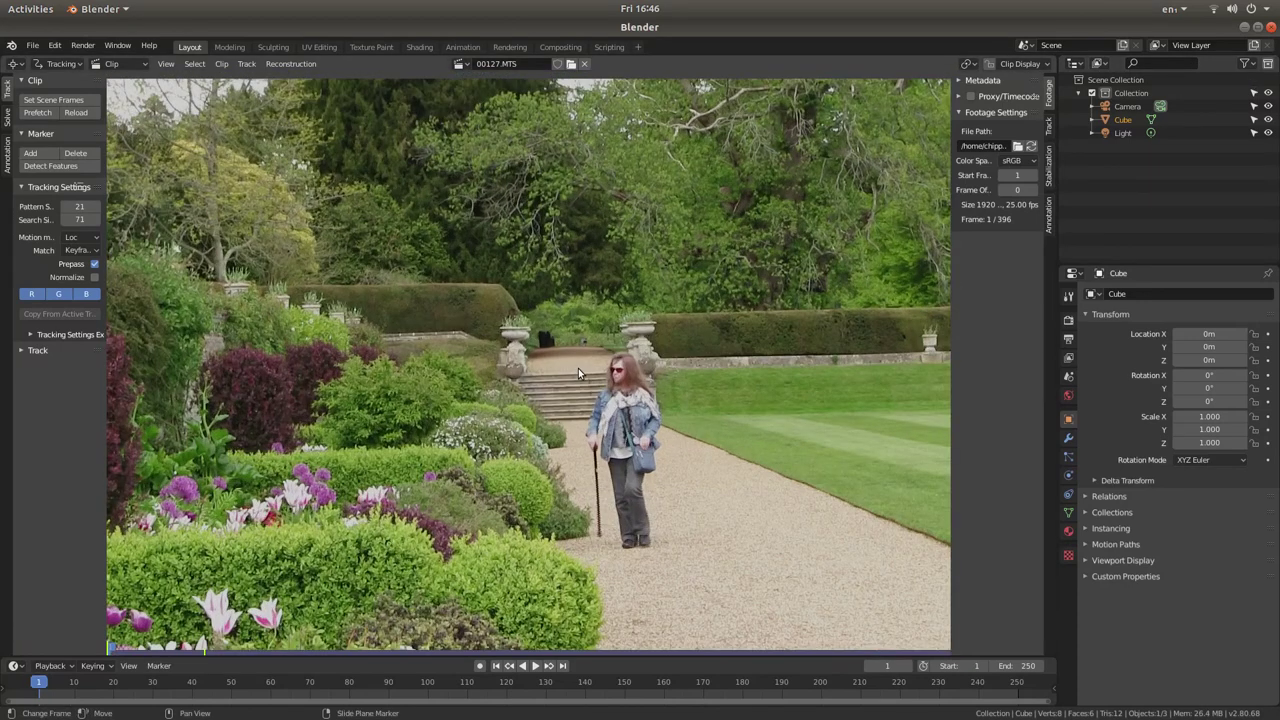
scroll(578, 368, down, 1)
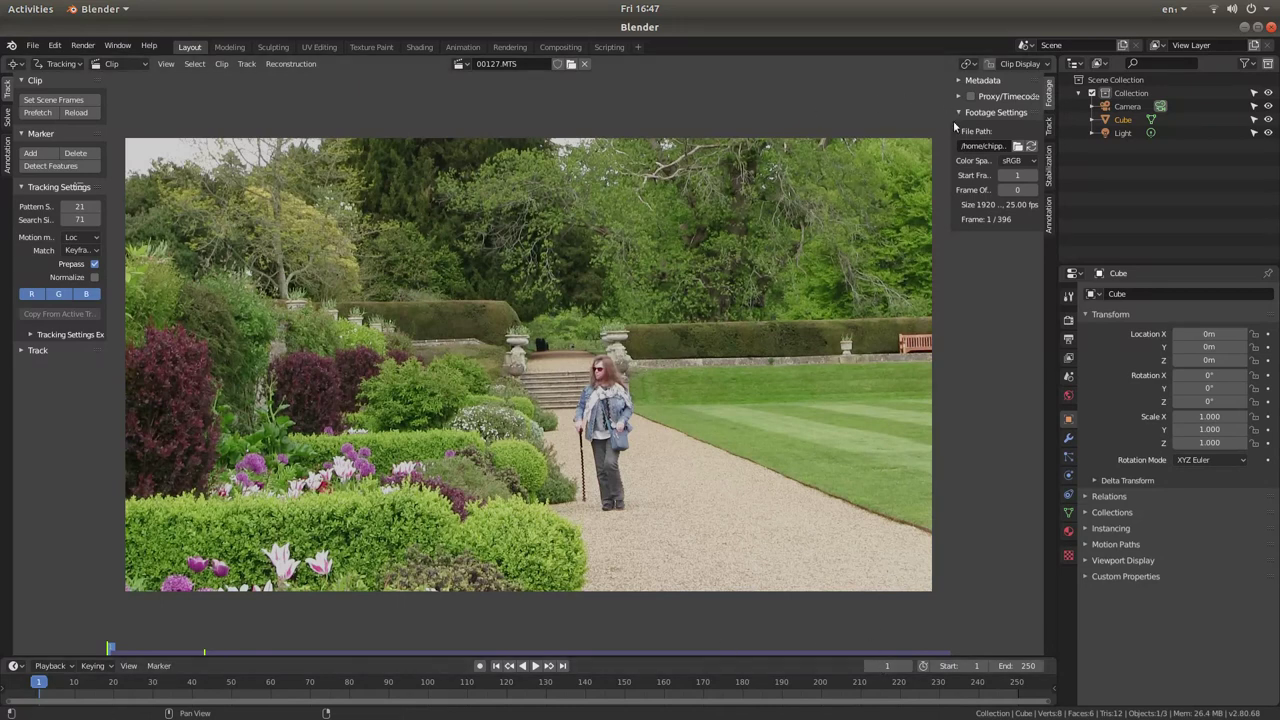
- Widen the footage settings sidebar and set the scene's output frame rate to 25 fps to match the clip
drag(952, 128, 864, 131)
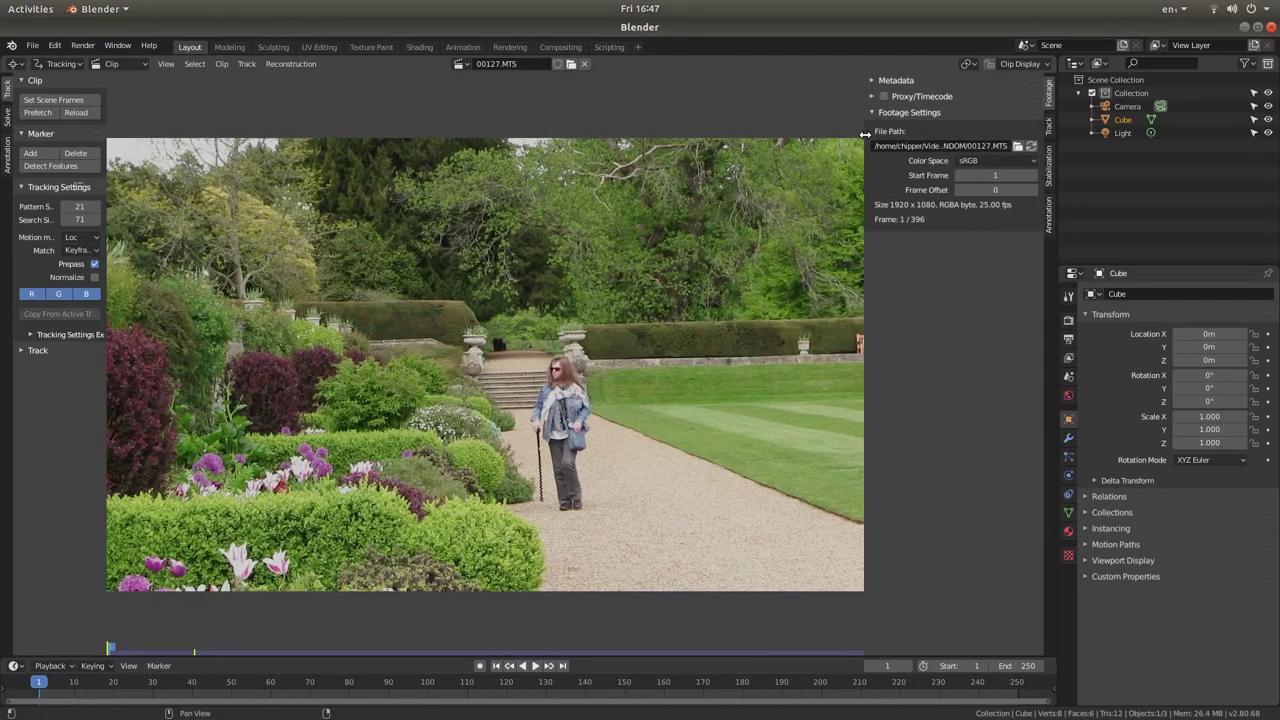
click(1068, 341)
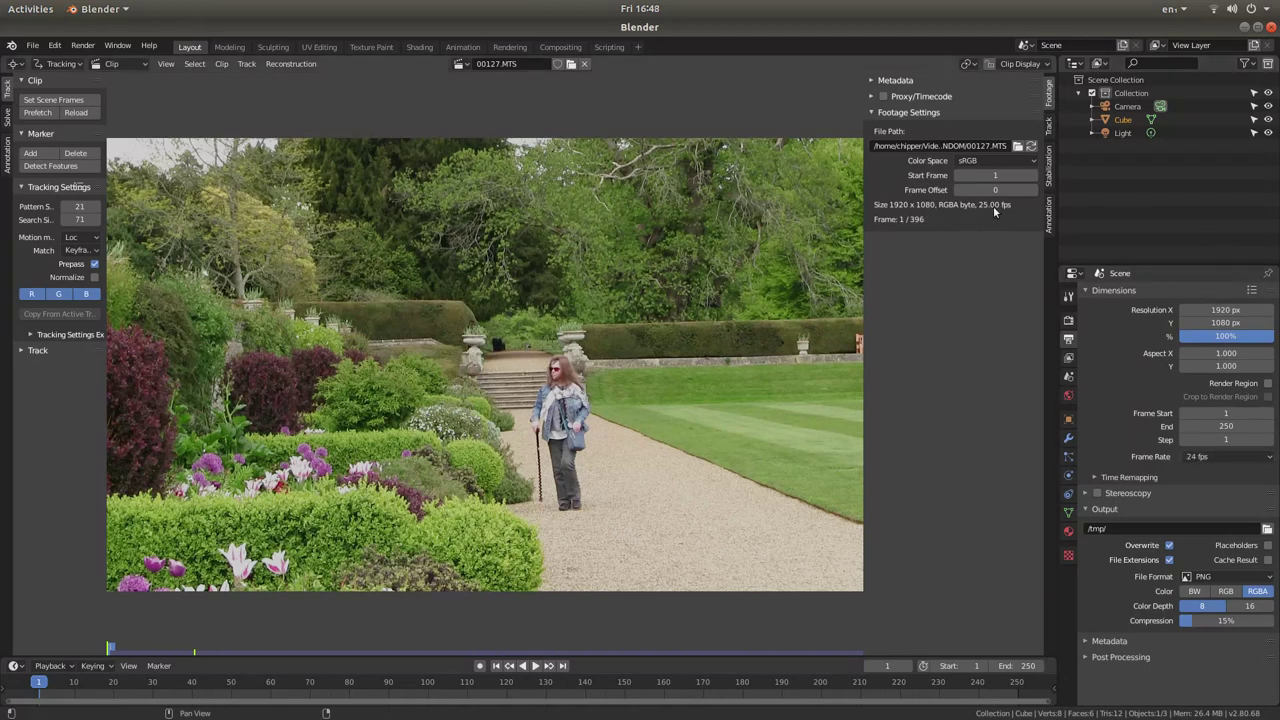
click(1220, 460)
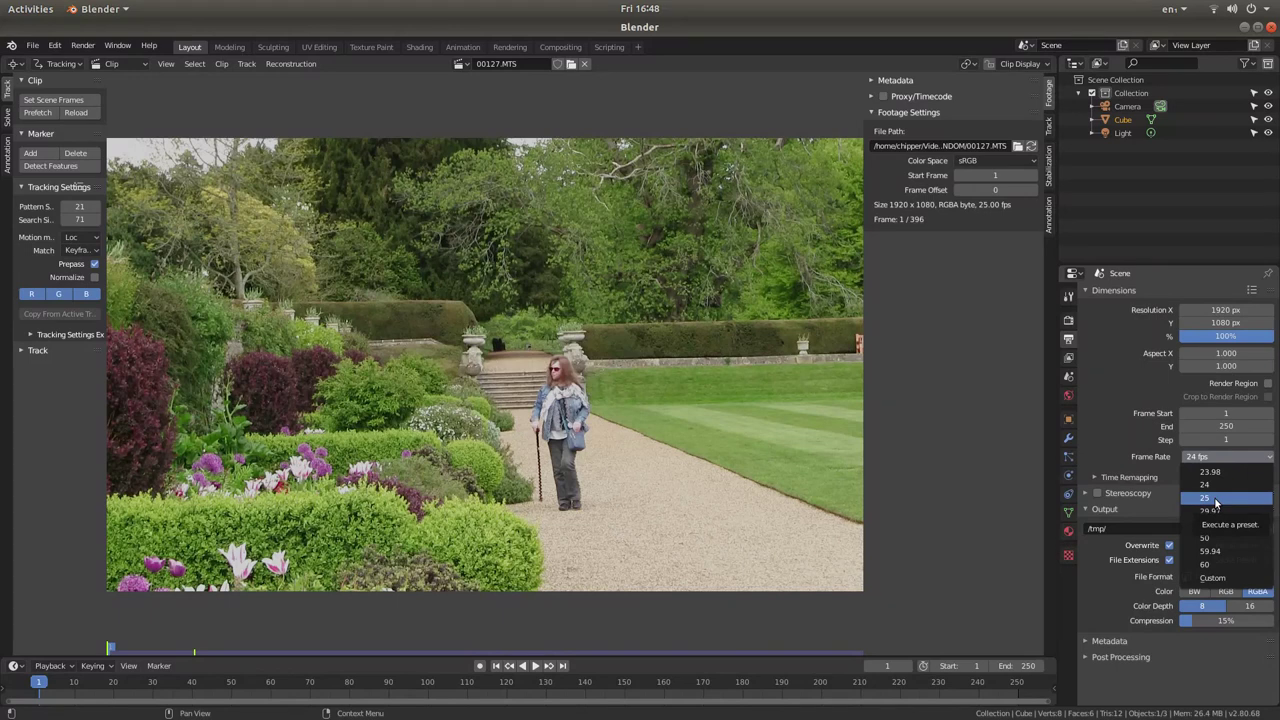
click(1216, 499)
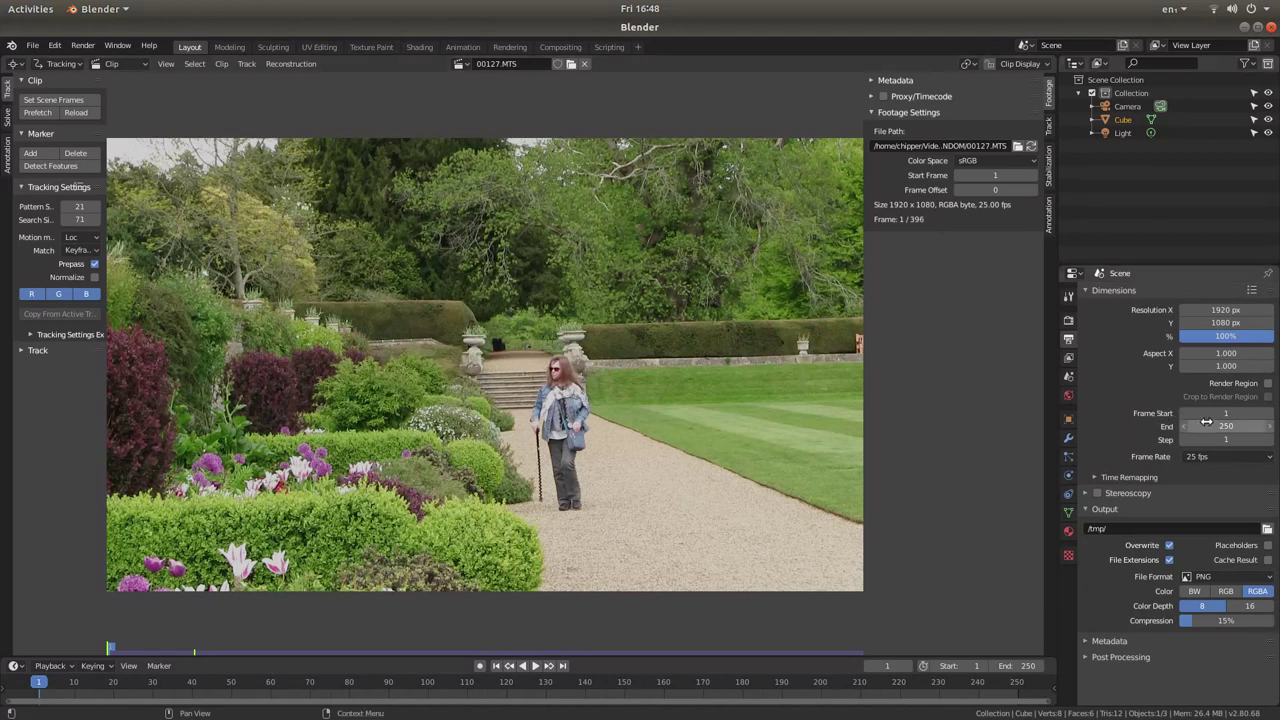
- Match the scene's frame range to the loaded clip so that it ends at frame 396
drag(1198, 425, 1124, 432)
mouse_move(1240, 426)
mouse_down()
mouse_move(1223, 426)
mouse_move(1240, 426)
mouse_up()
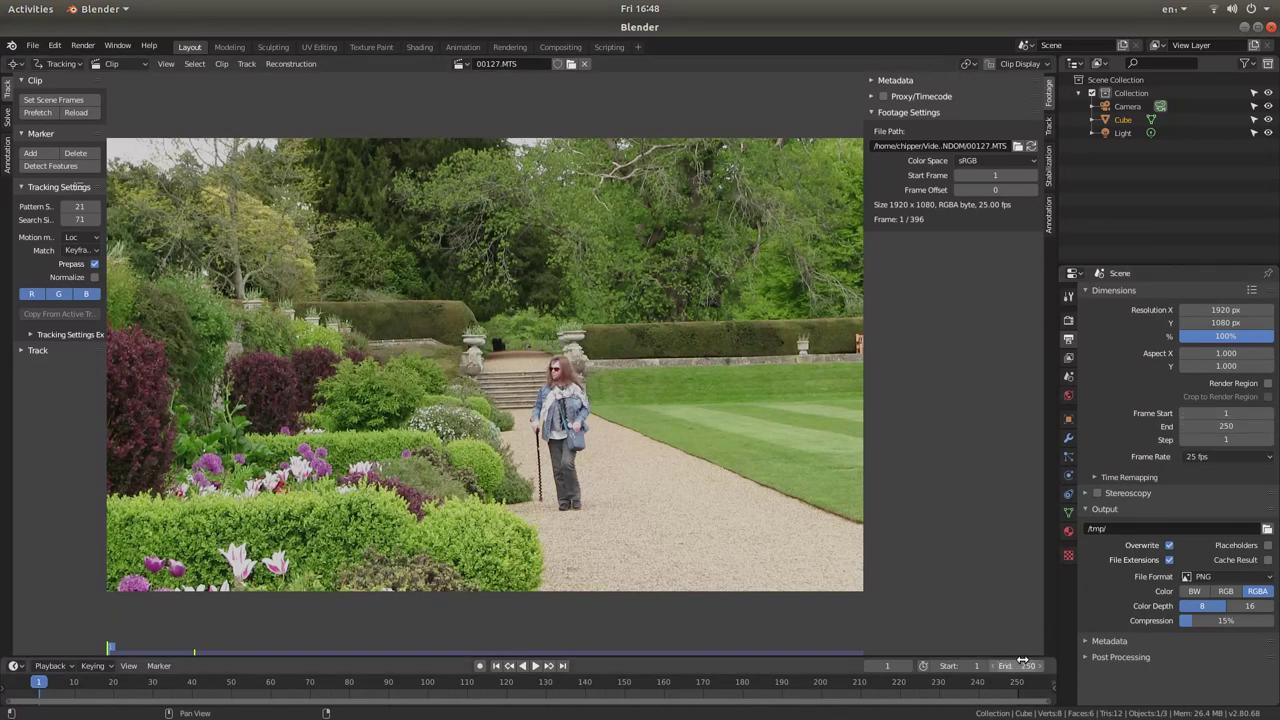
click(60, 101)
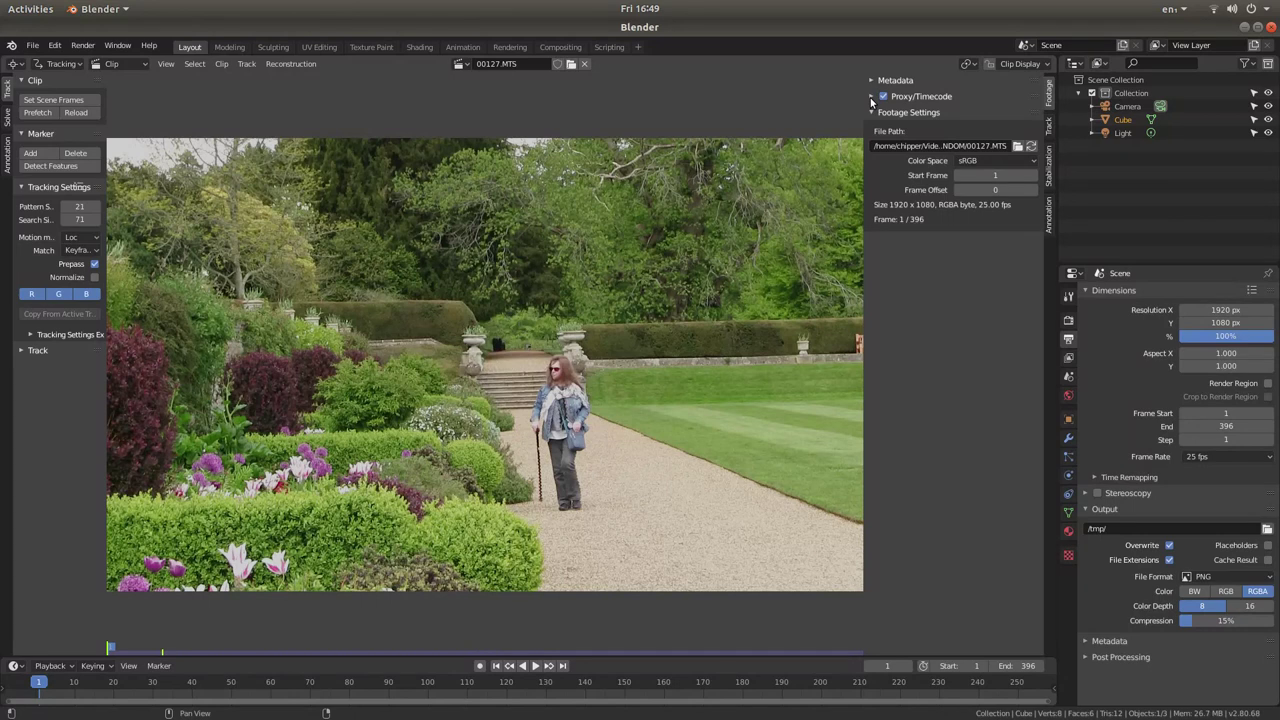
- Build a proxy of the original clip at 25% size only, with Proxy/Timecode enabled
click(870, 97)
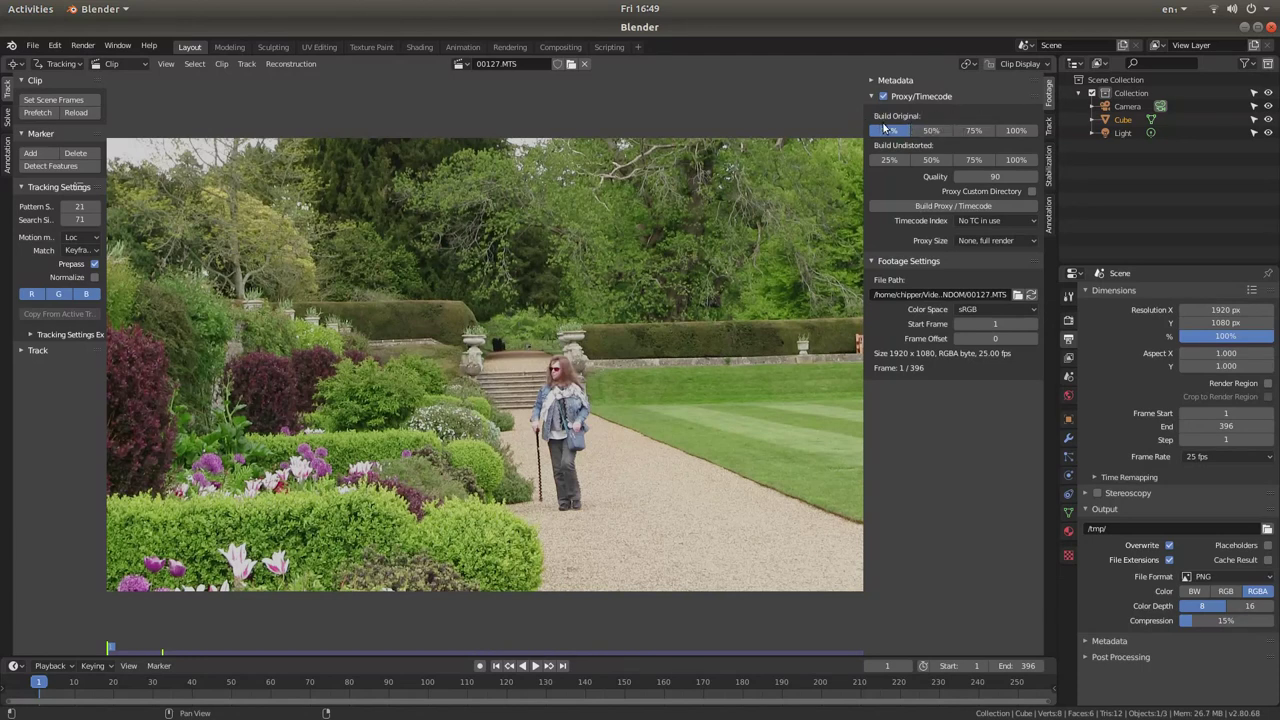
click(978, 132)
click(934, 130)
click(880, 132)
click(934, 131)
click(975, 131)
click(882, 96)
click(885, 132)
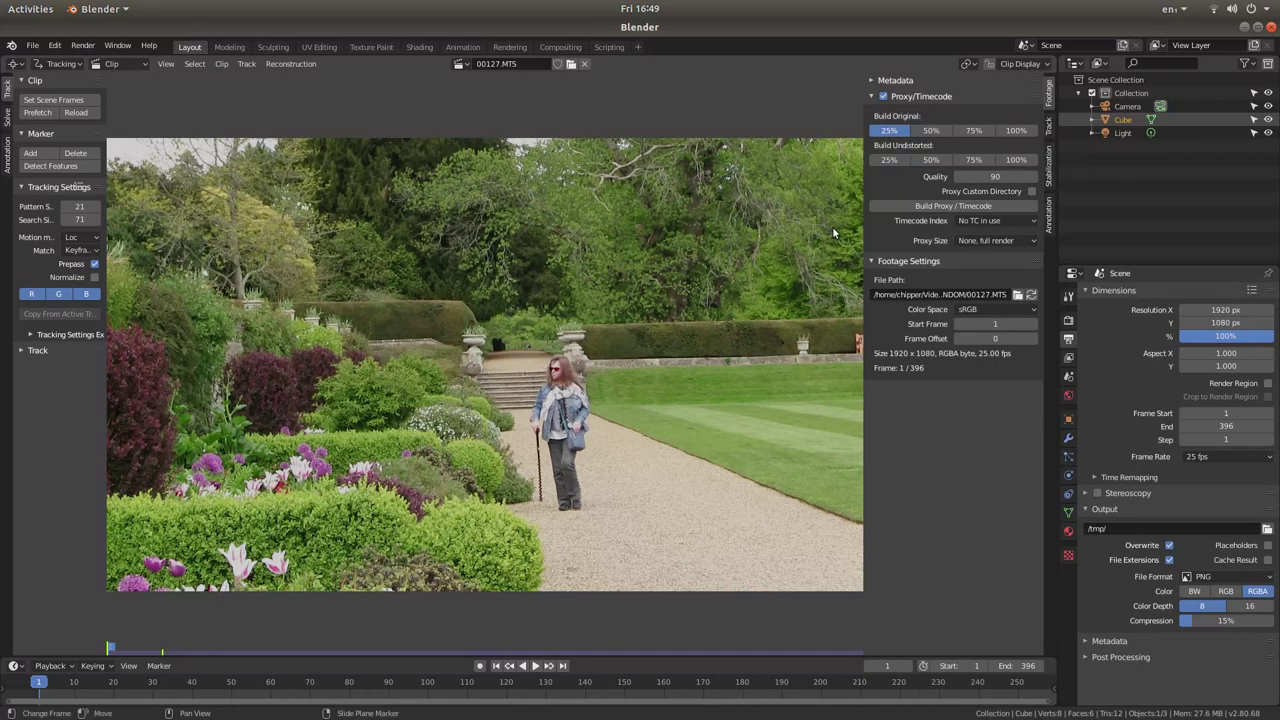
click(966, 206)
click(979, 243)
- Unlink the current clip and open proxy_25.avi from the BL_proxy/00127.MTS folder inside BOWOOD RANDOM
click(586, 65)
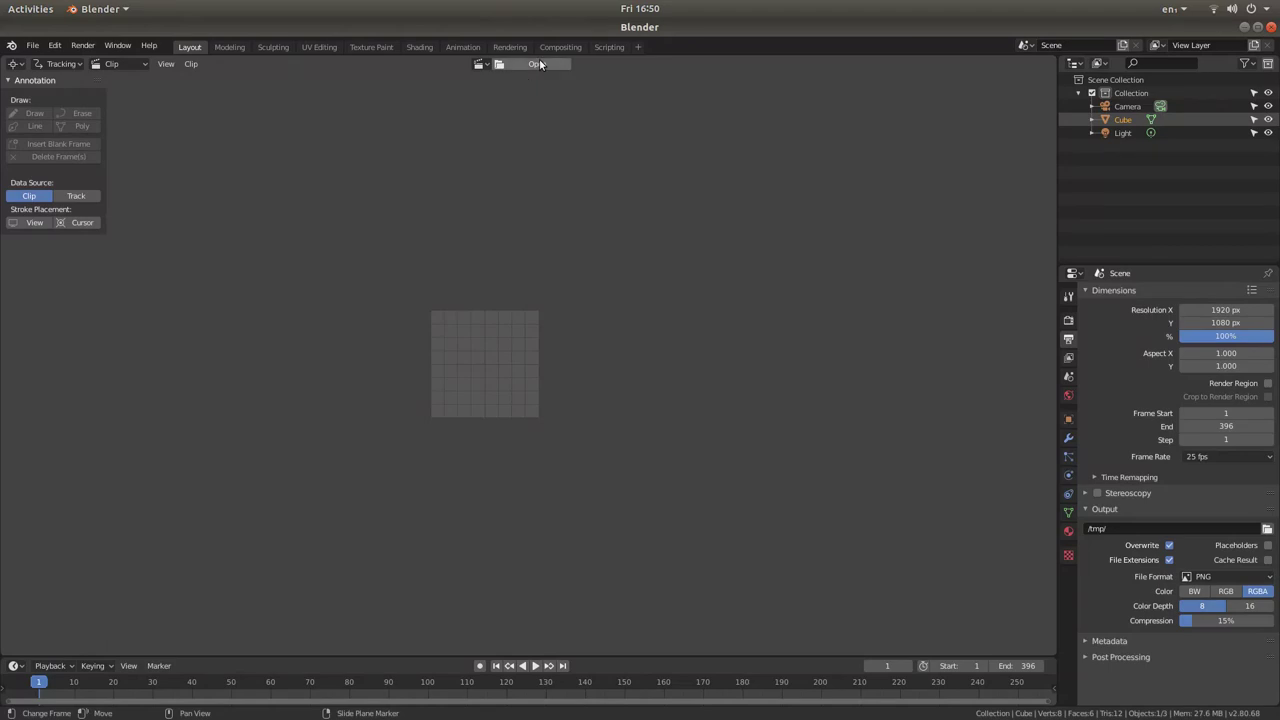
click(537, 64)
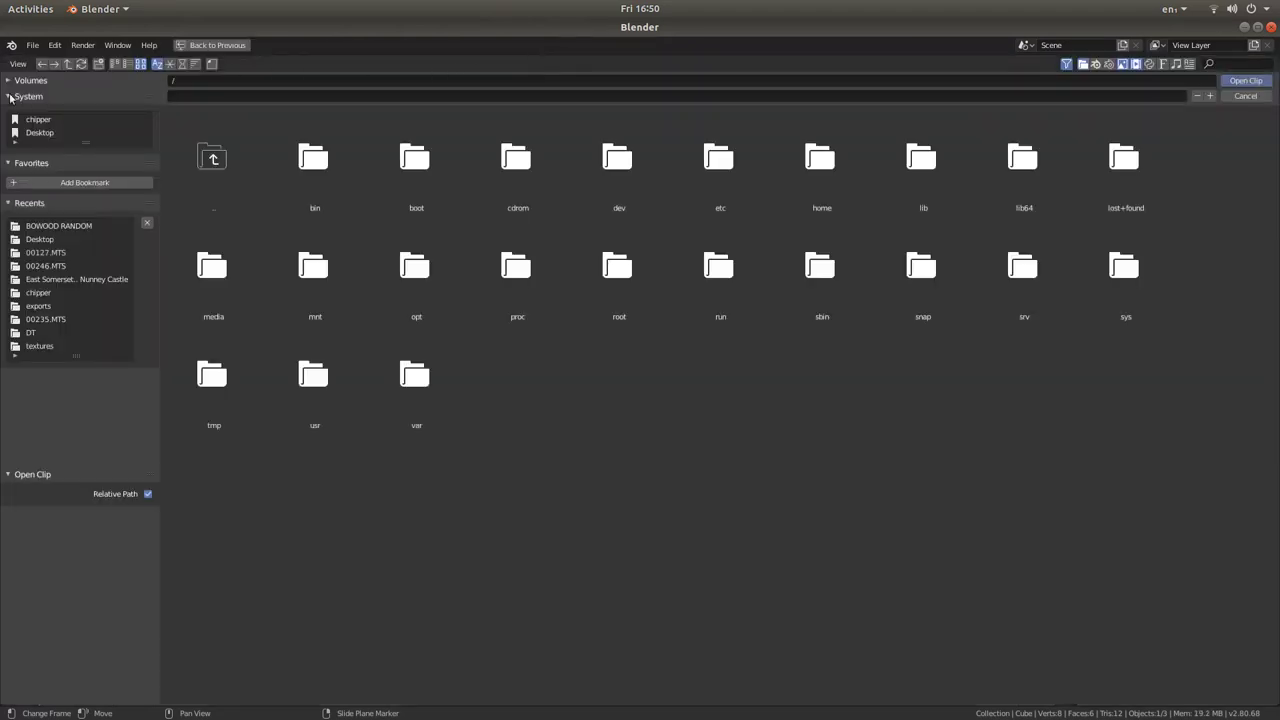
click(44, 131)
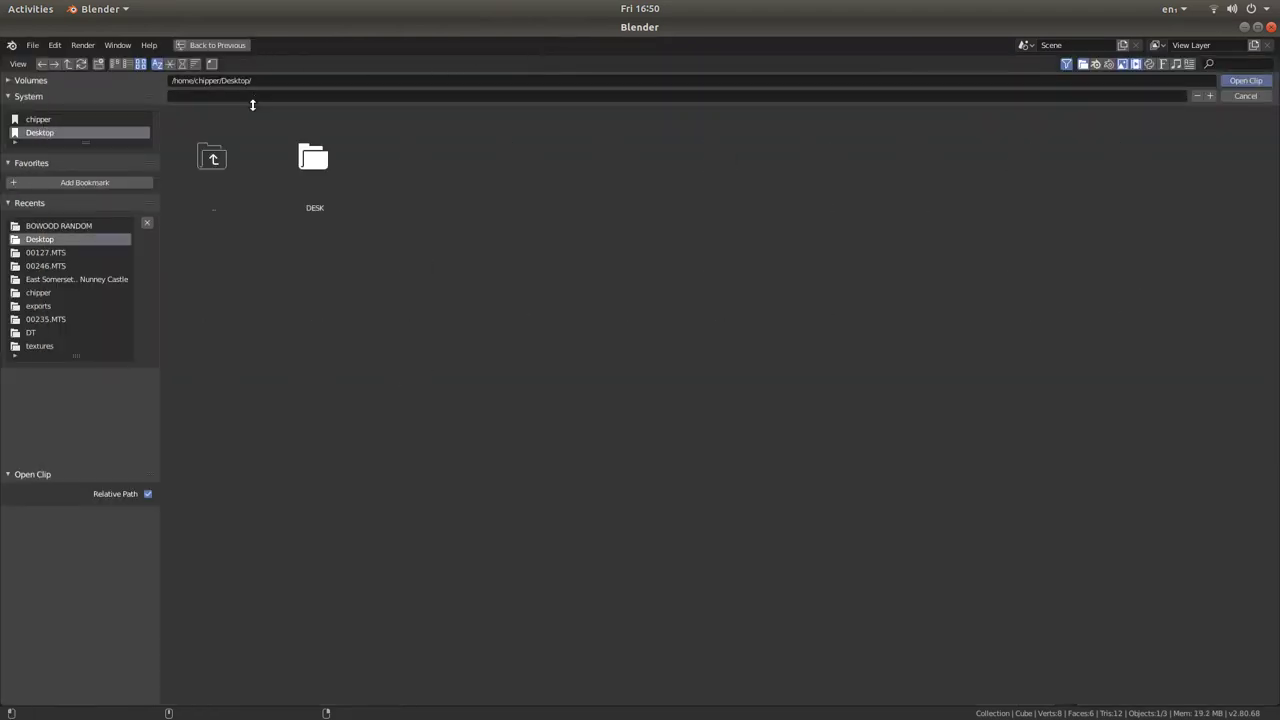
click(42, 119)
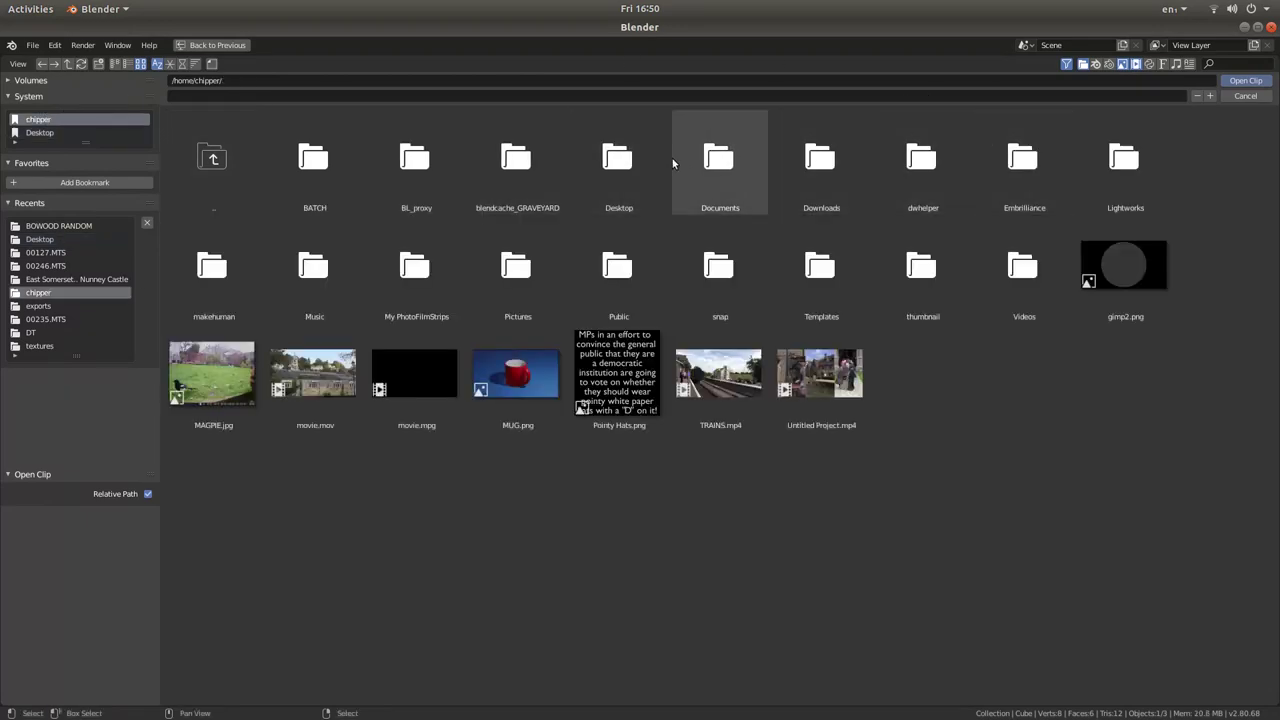
double_click(1006, 262)
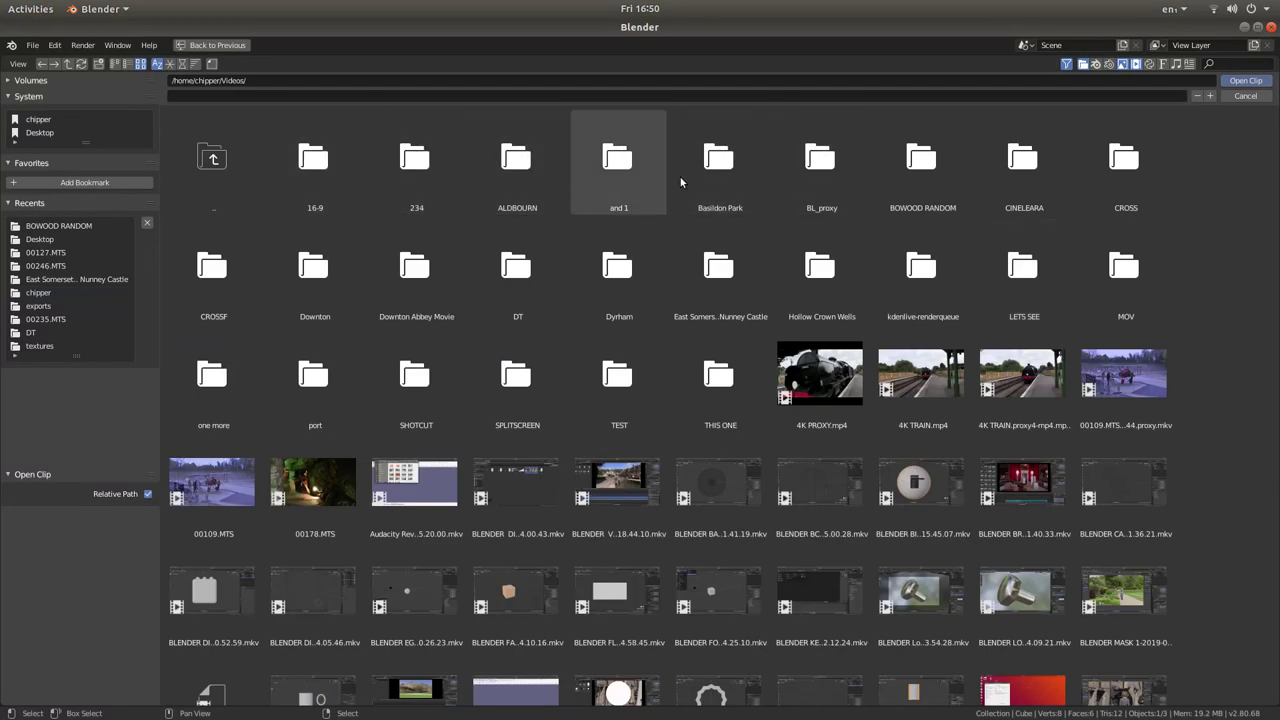
double_click(927, 181)
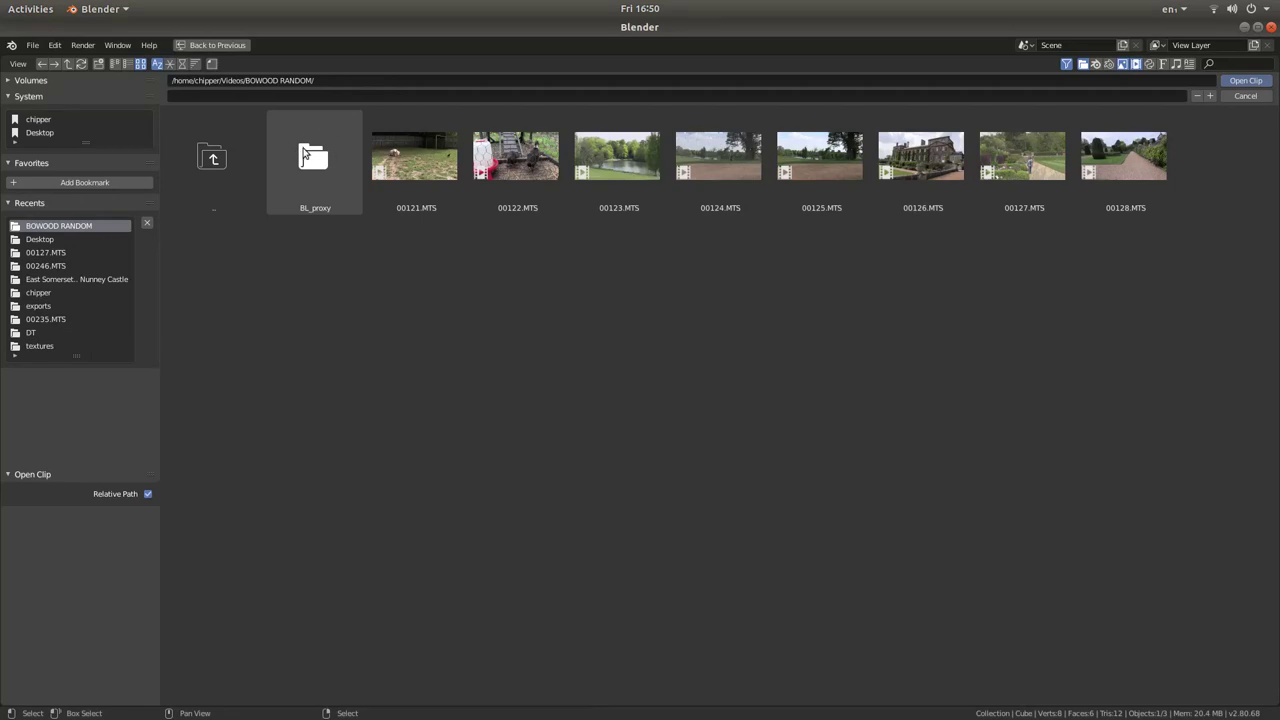
double_click(307, 164)
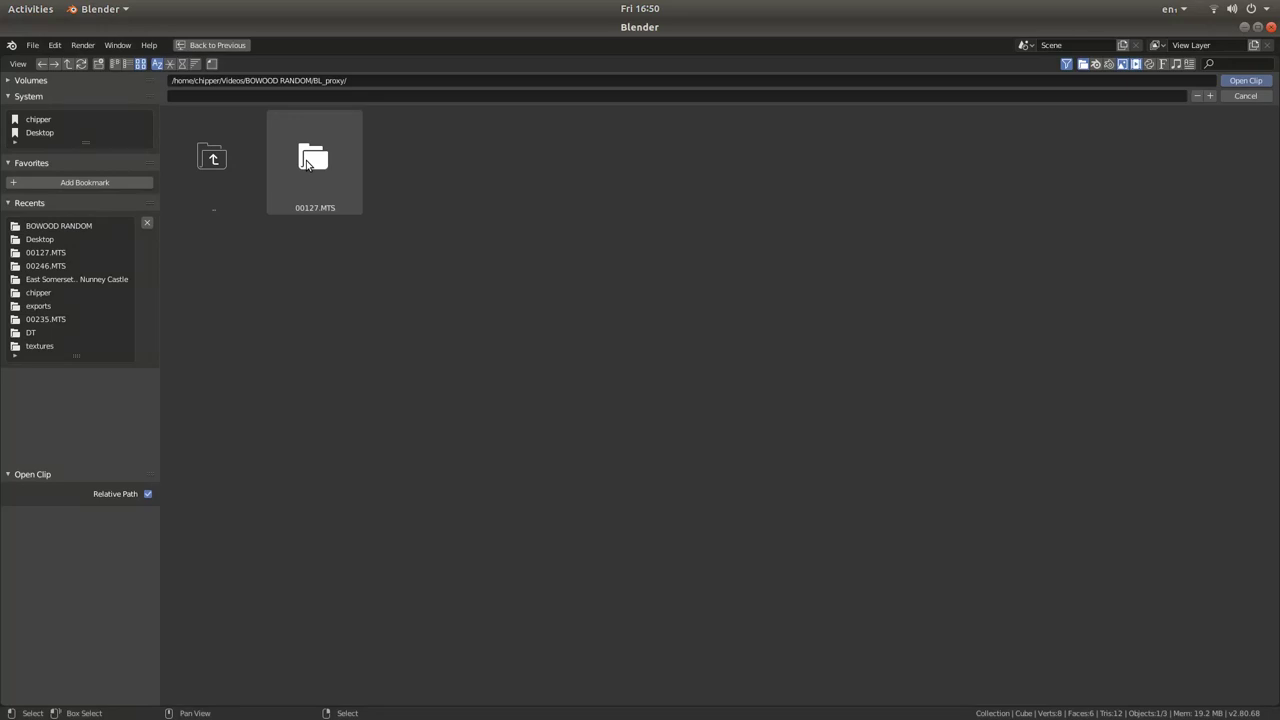
double_click(307, 164)
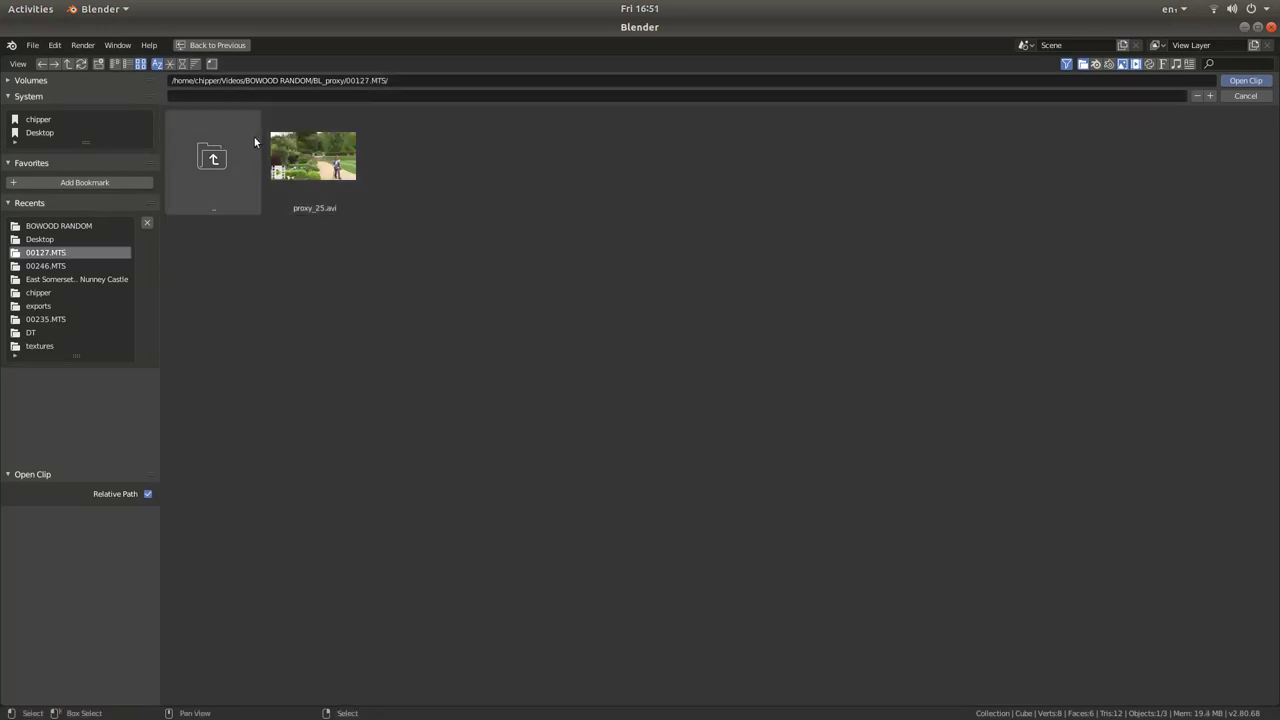
click(303, 166)
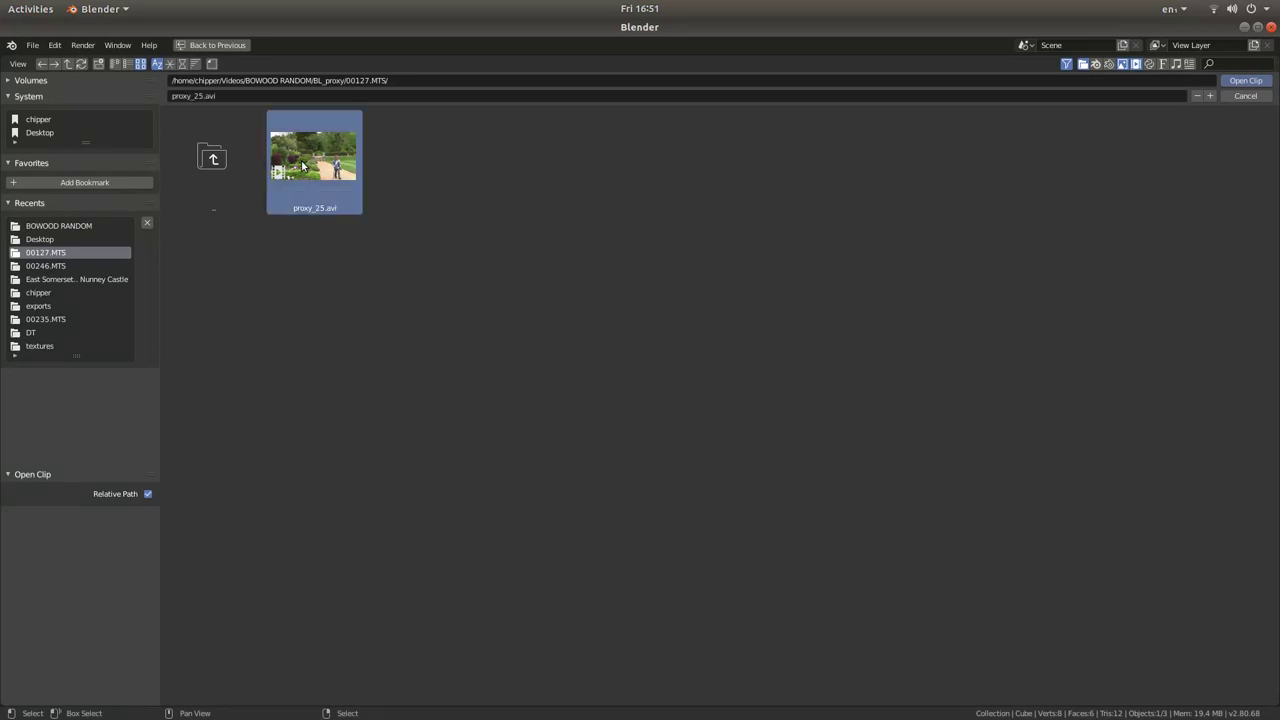
click(1245, 81)
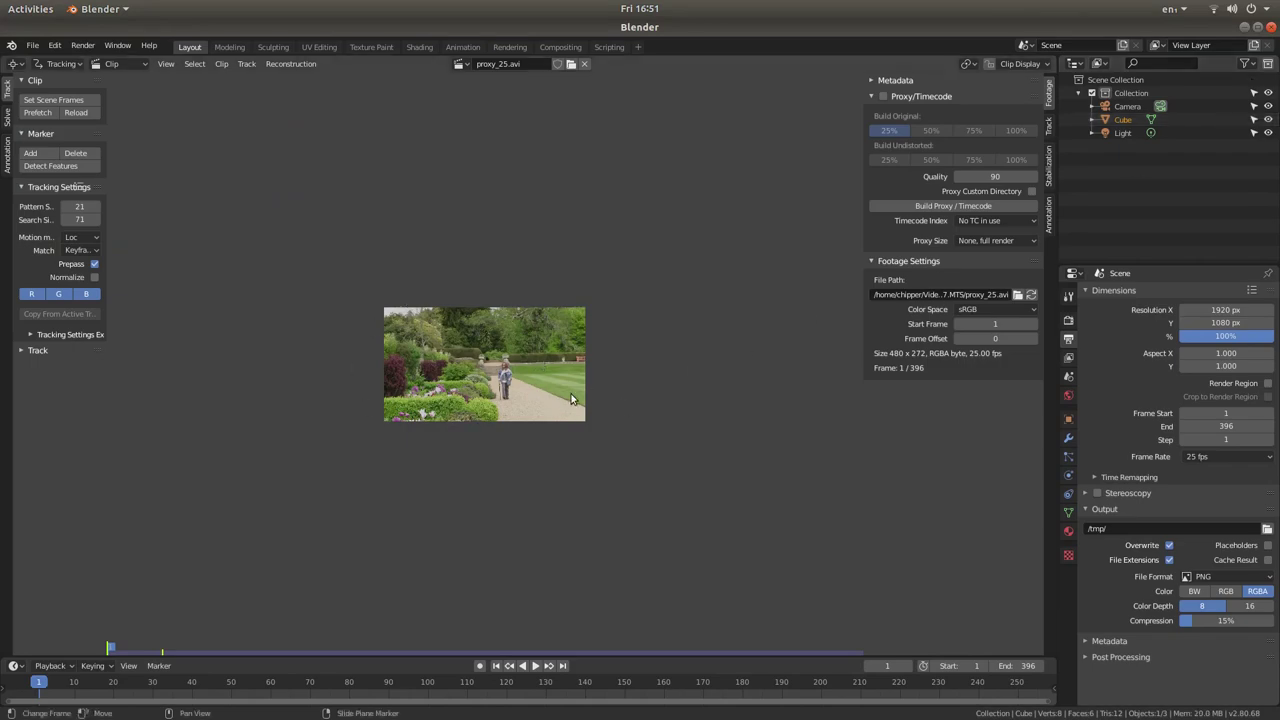
- Examine the image quality of the proxy clip around the walking woman and the stone steps
scroll(558, 393, up, 10)
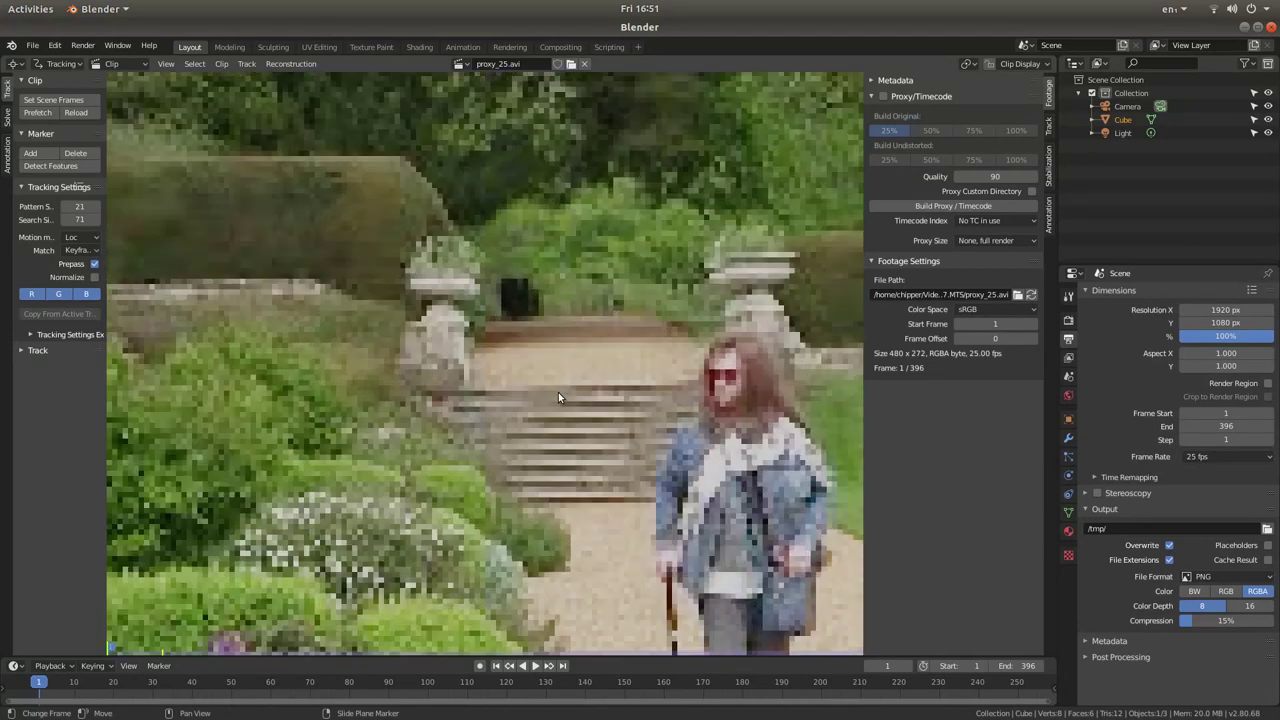
scroll(558, 392, up, 1)
scroll(591, 327, down, 2)
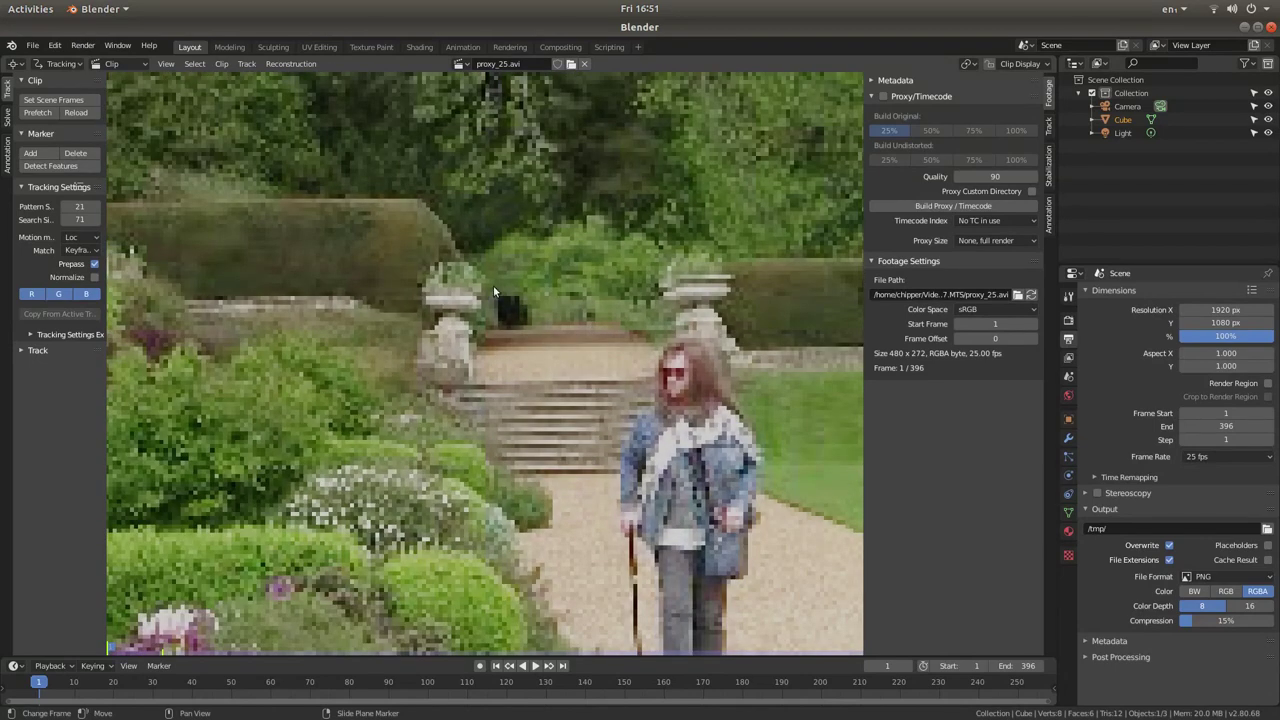
scroll(505, 288, down, 2)
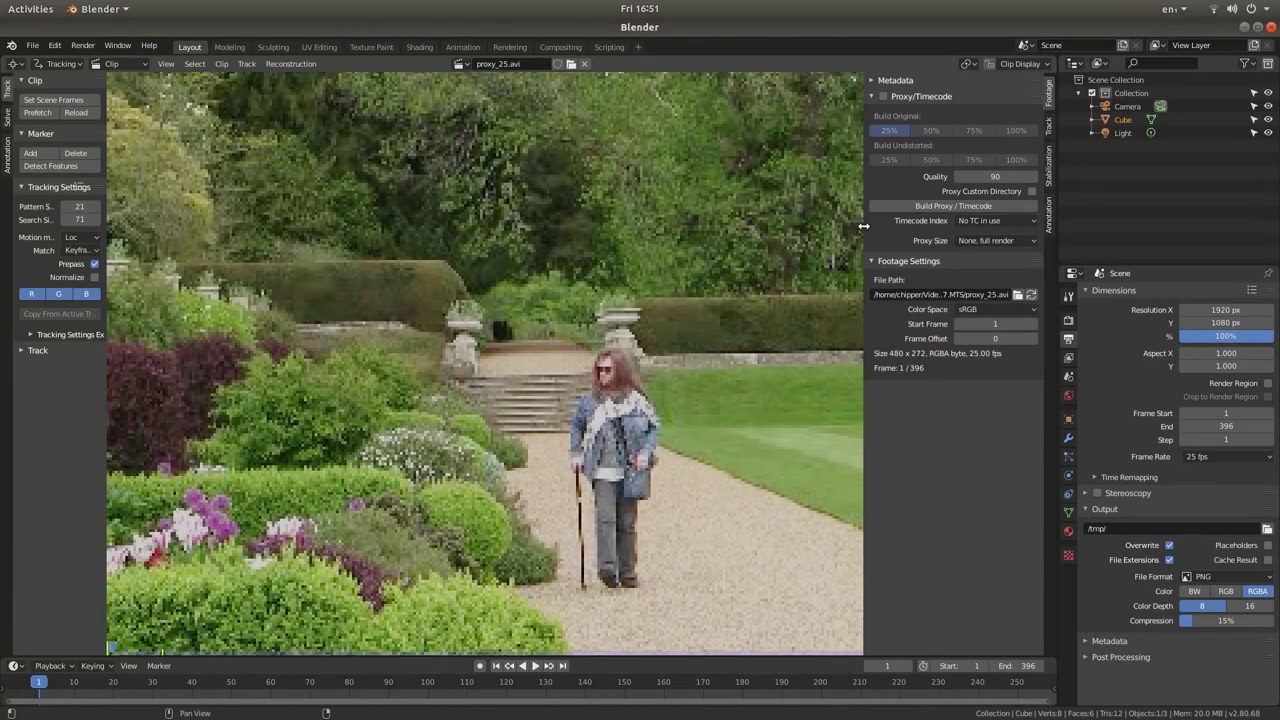
drag(864, 227, 944, 228)
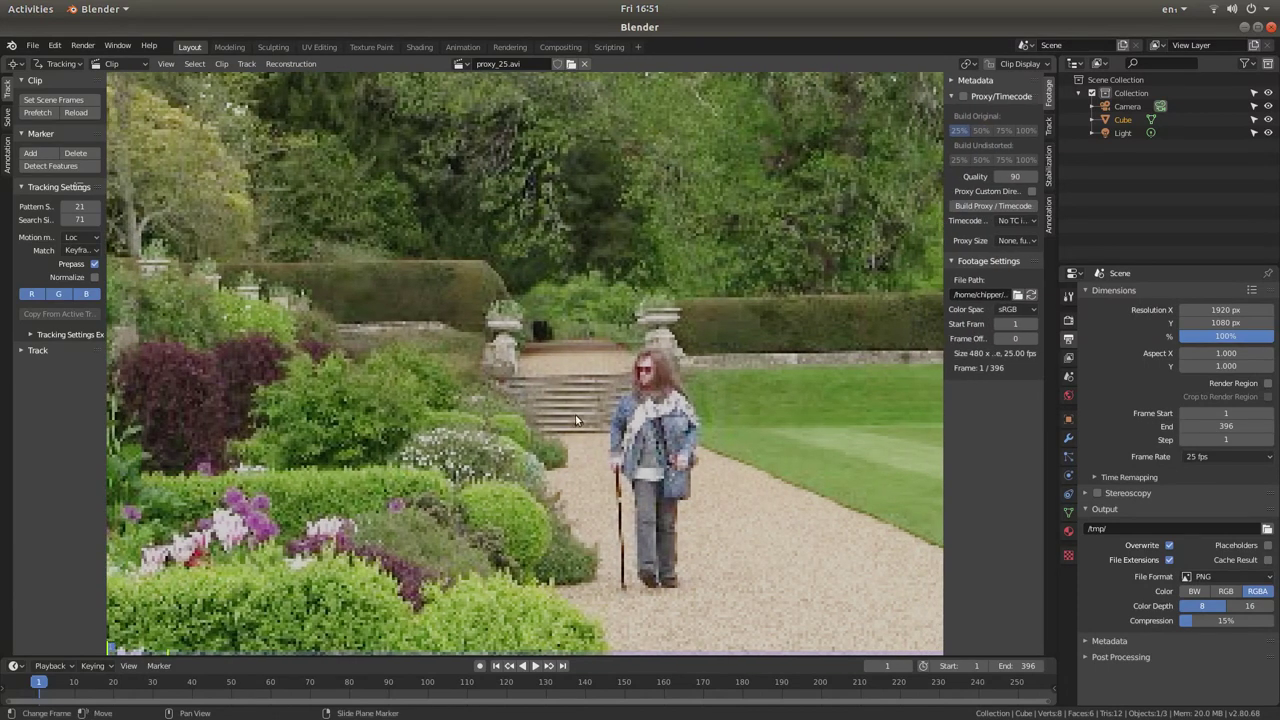
scroll(576, 420, down, 1)
scroll(575, 413, up, 4)
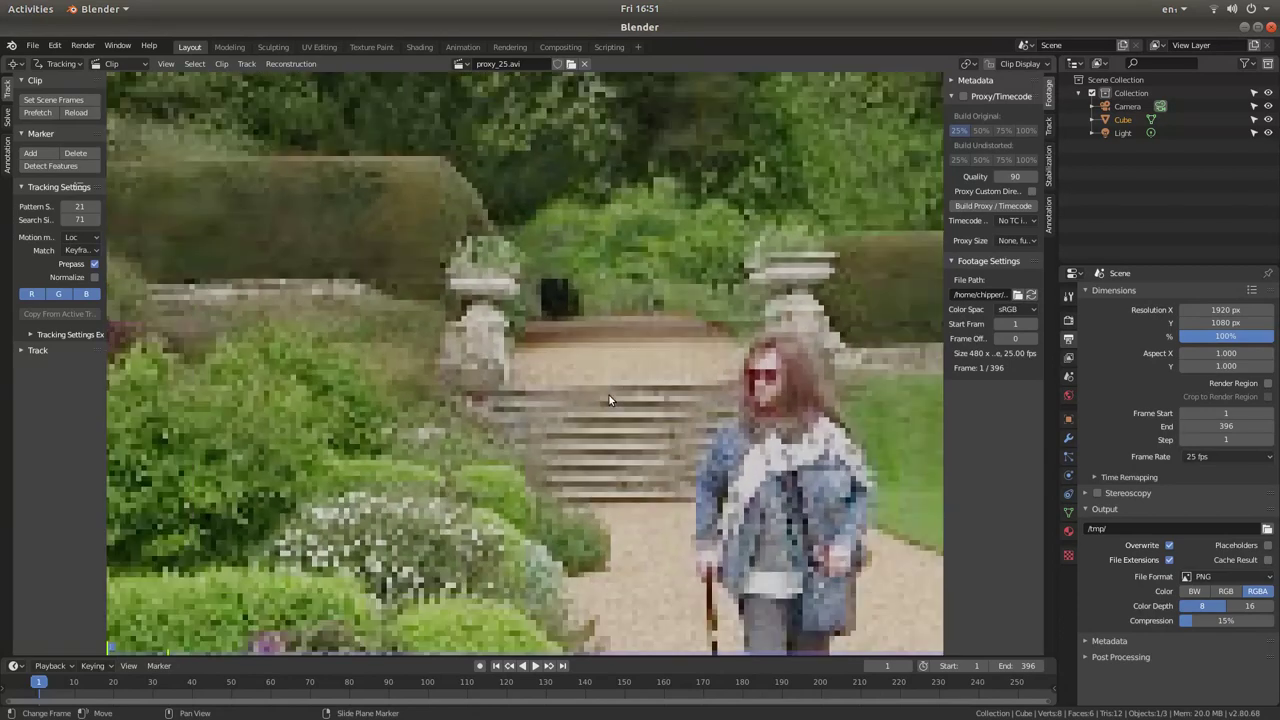
scroll(609, 395, down, 3)
scroll(608, 395, up, 2)
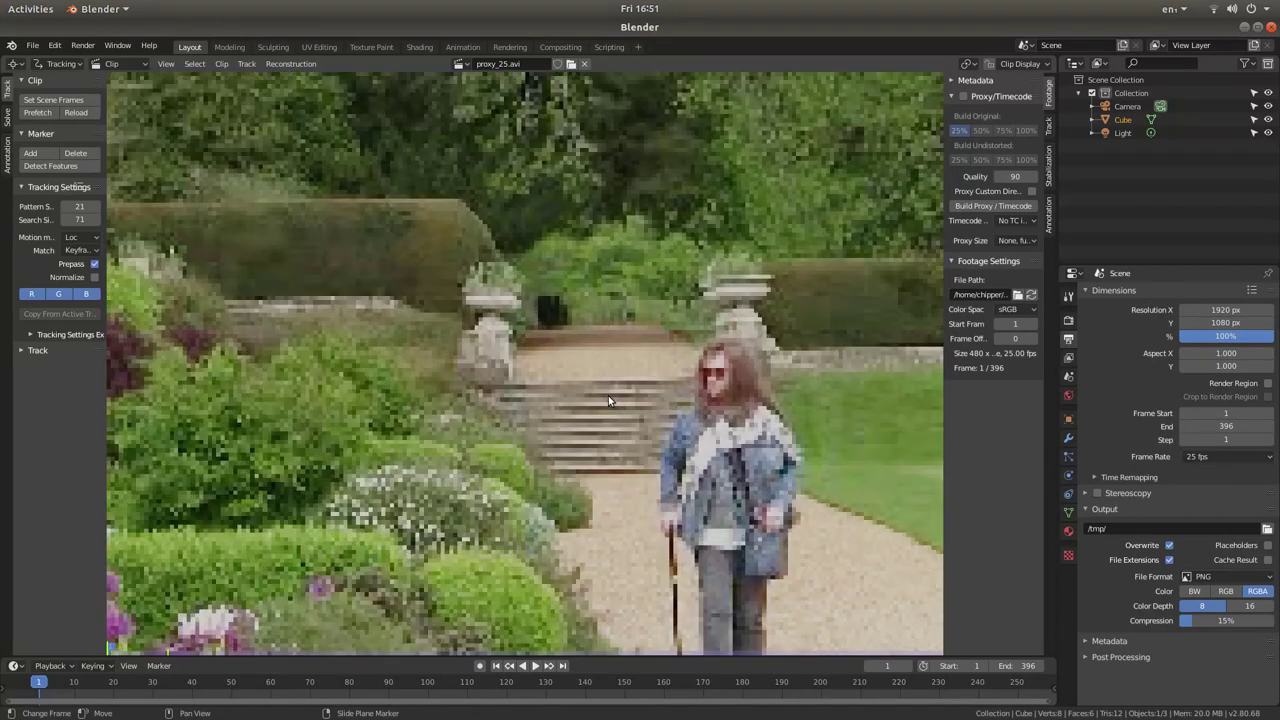
- Add a tracking marker over the walking woman's face at frame 1 of the proxy clip
scroll(608, 395, up, 2)
scroll(733, 338, down, 2)
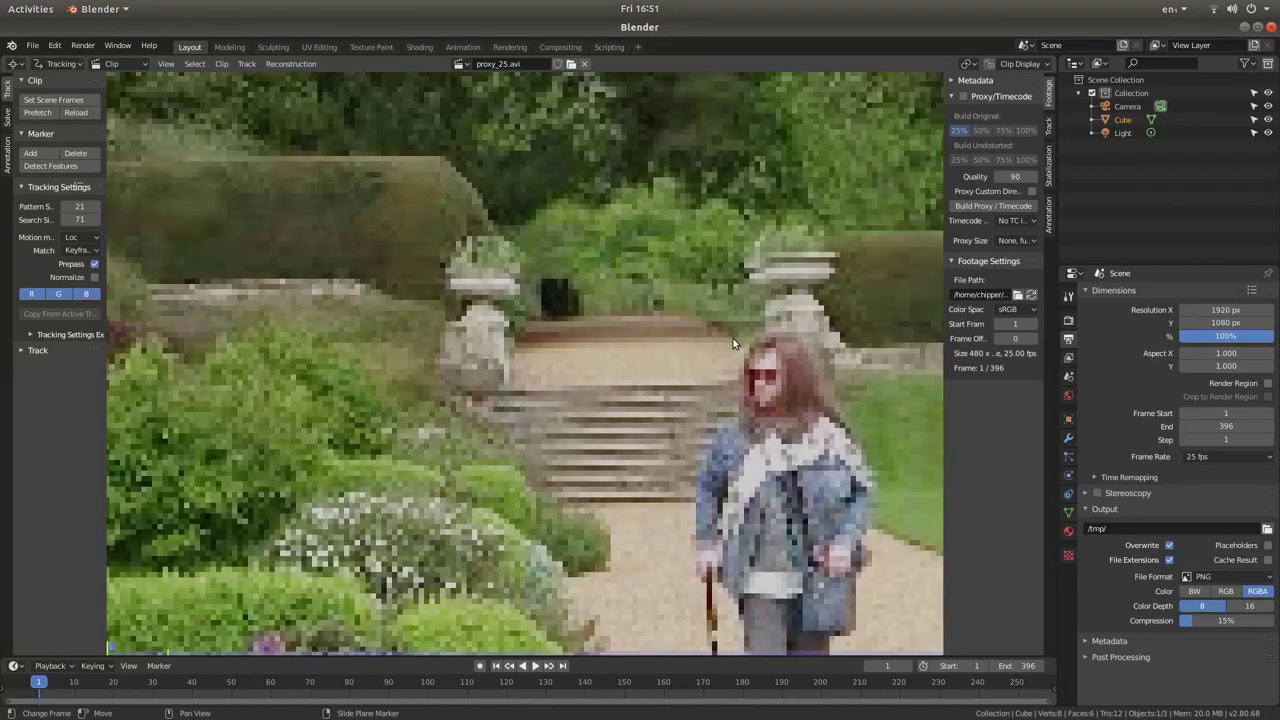
scroll(730, 338, down, 4)
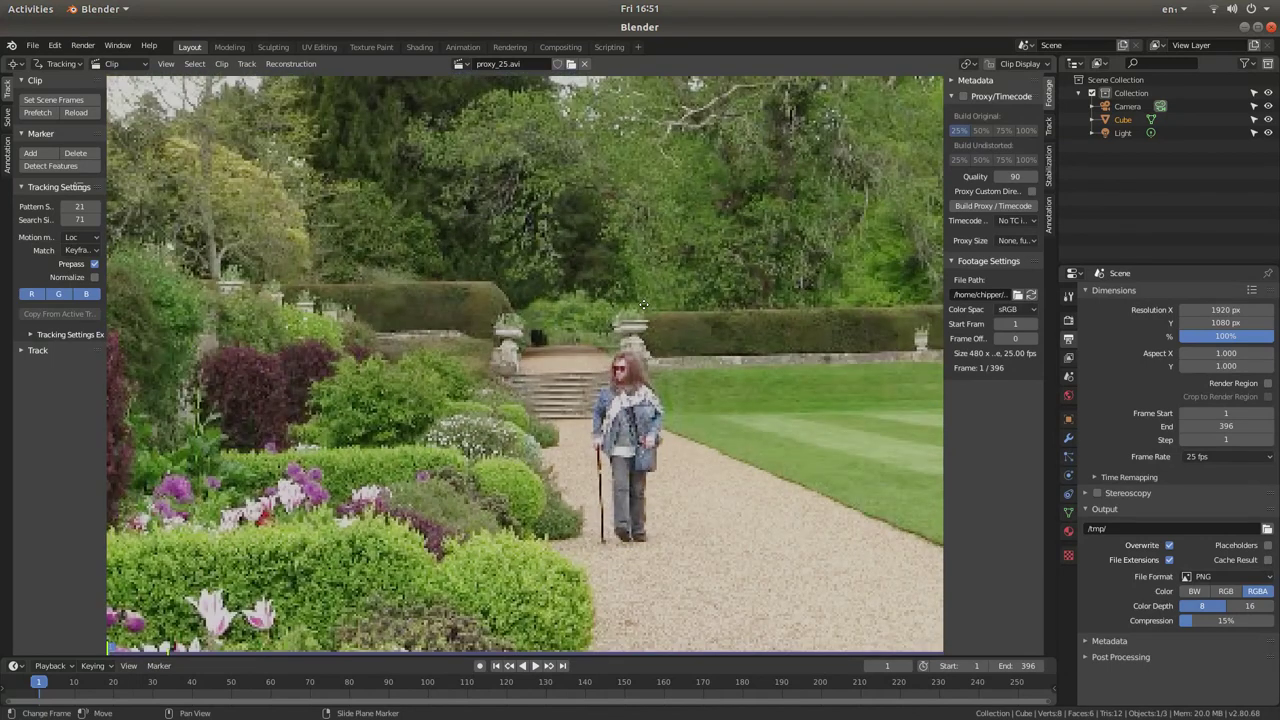
middle_drag(643, 303, 605, 279)
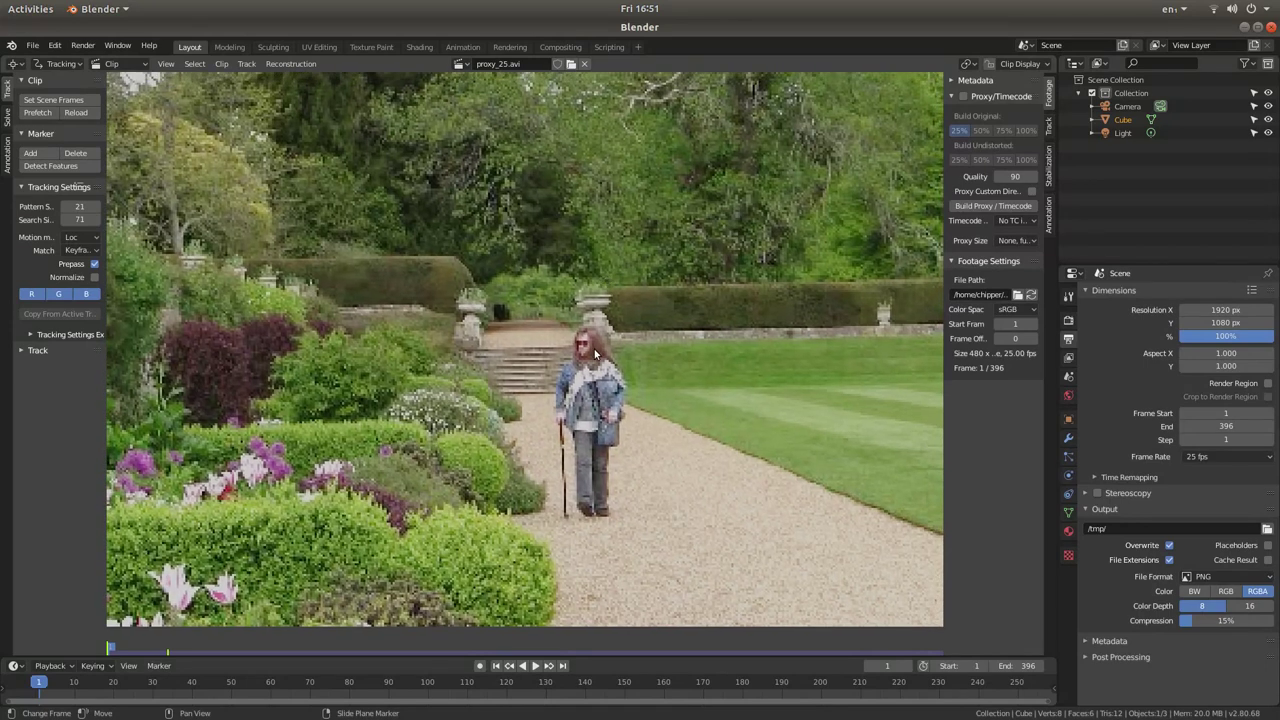
scroll(594, 349, up, 2)
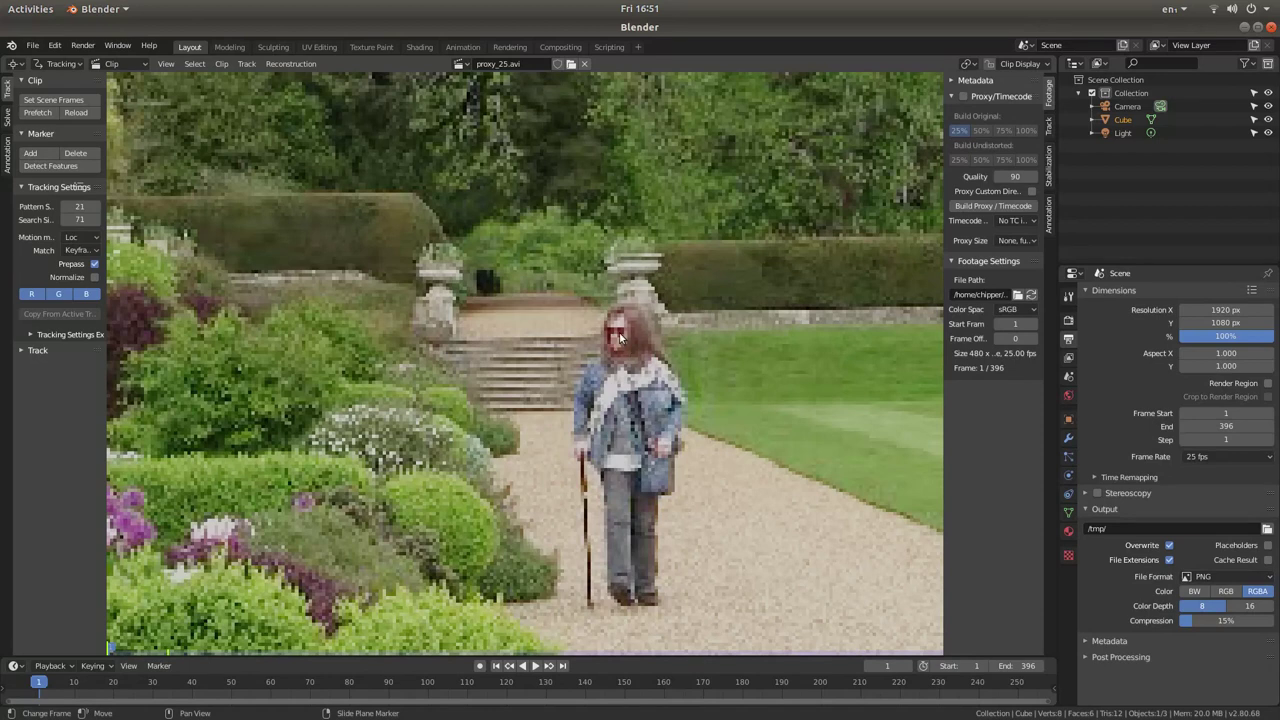
scroll(650, 345, up, 2)
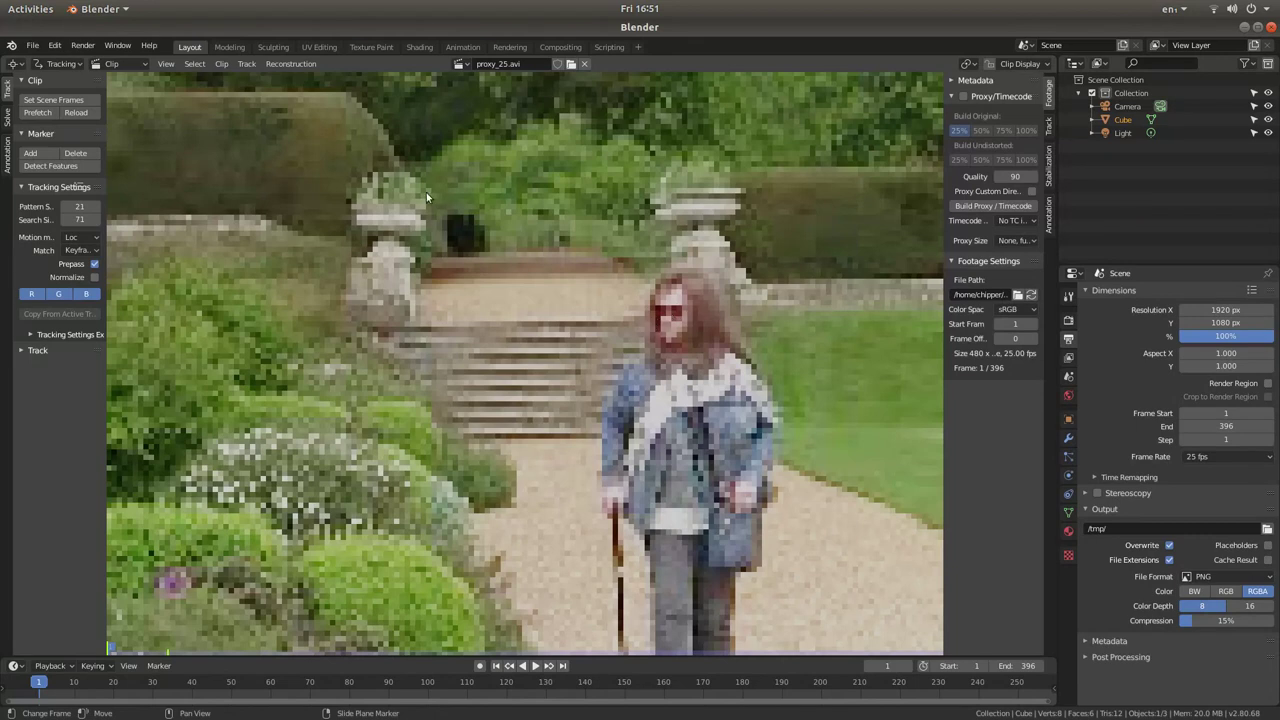
click(29, 154)
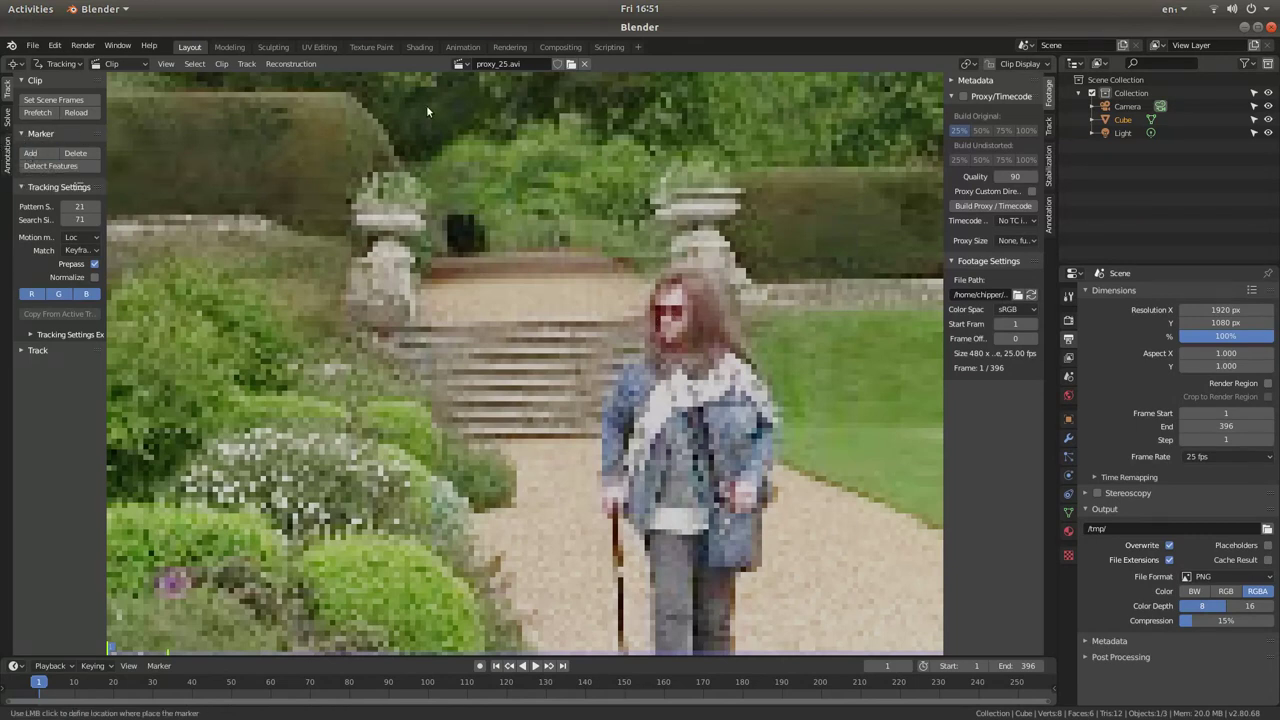
click(670, 315)
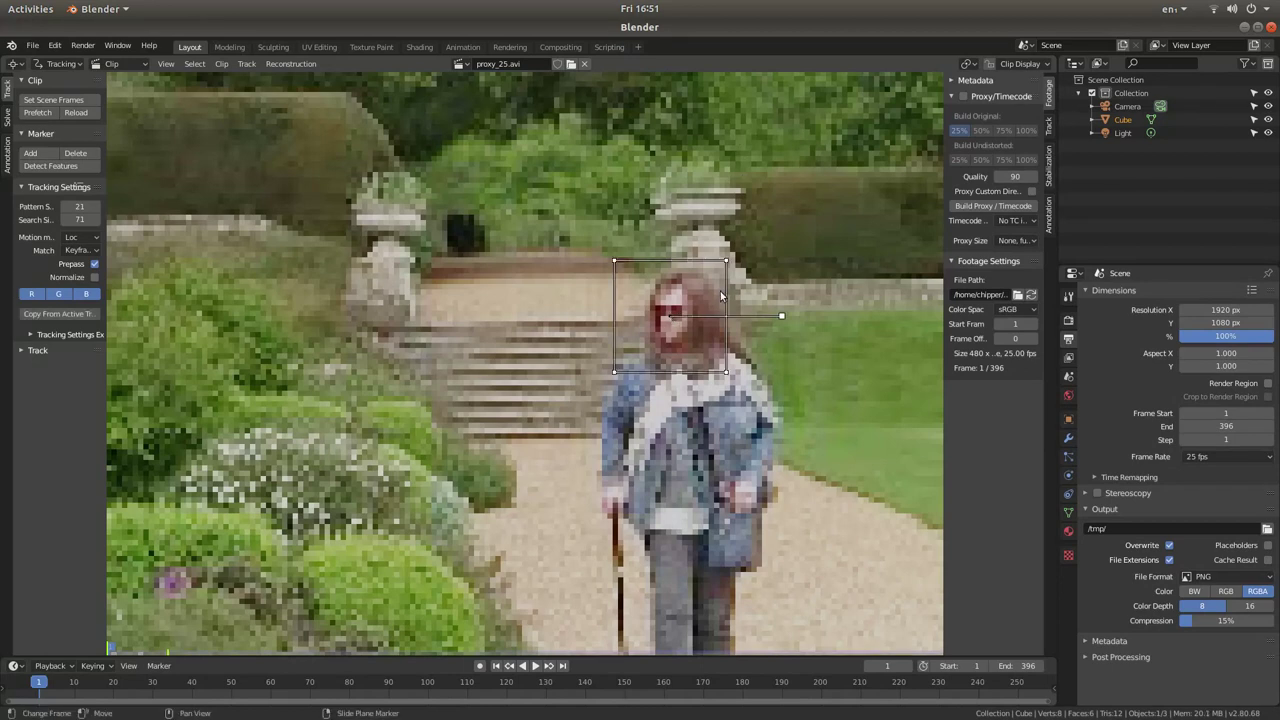
- Track the face marker forward through the clip from frame 1
scroll(766, 241, down, 5)
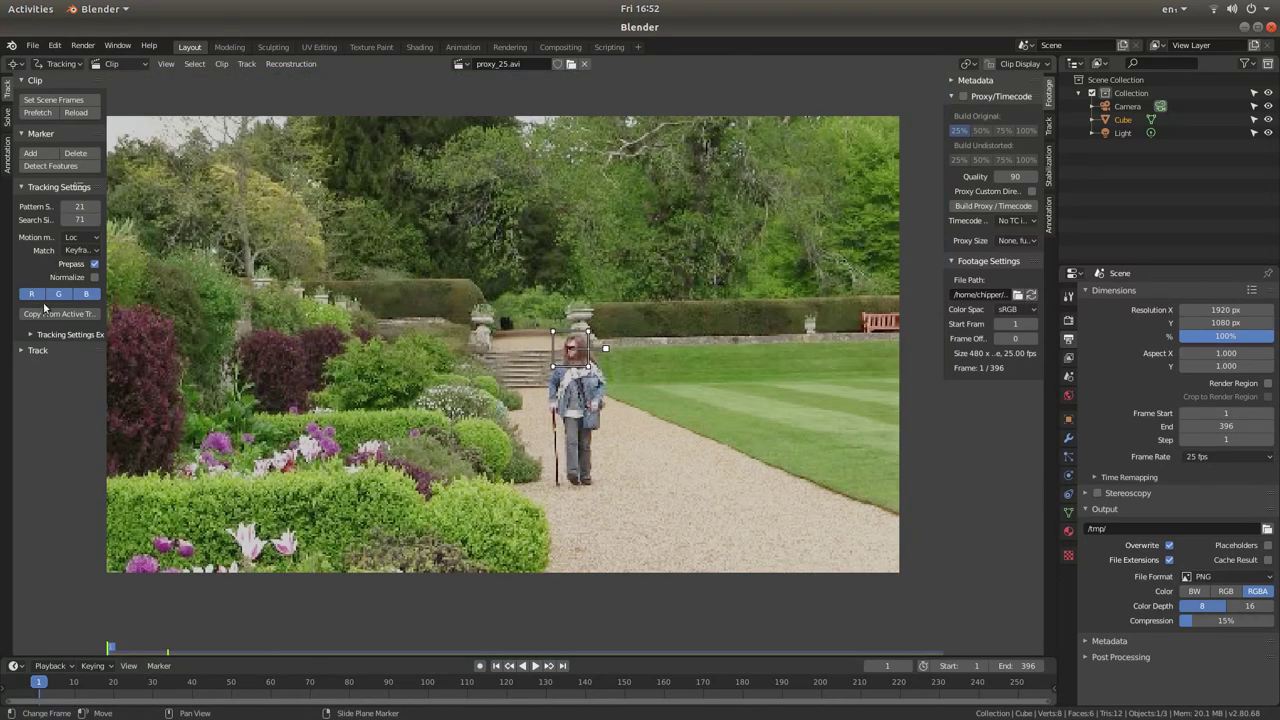
click(21, 352)
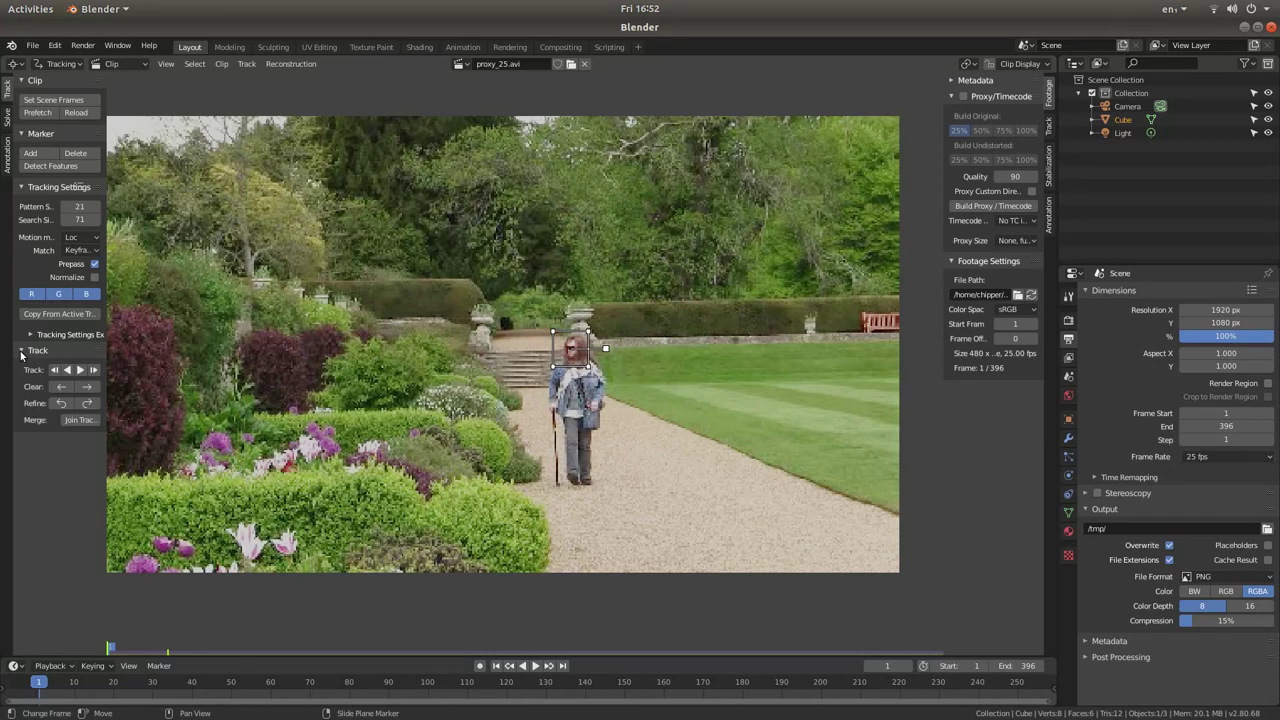
click(81, 370)
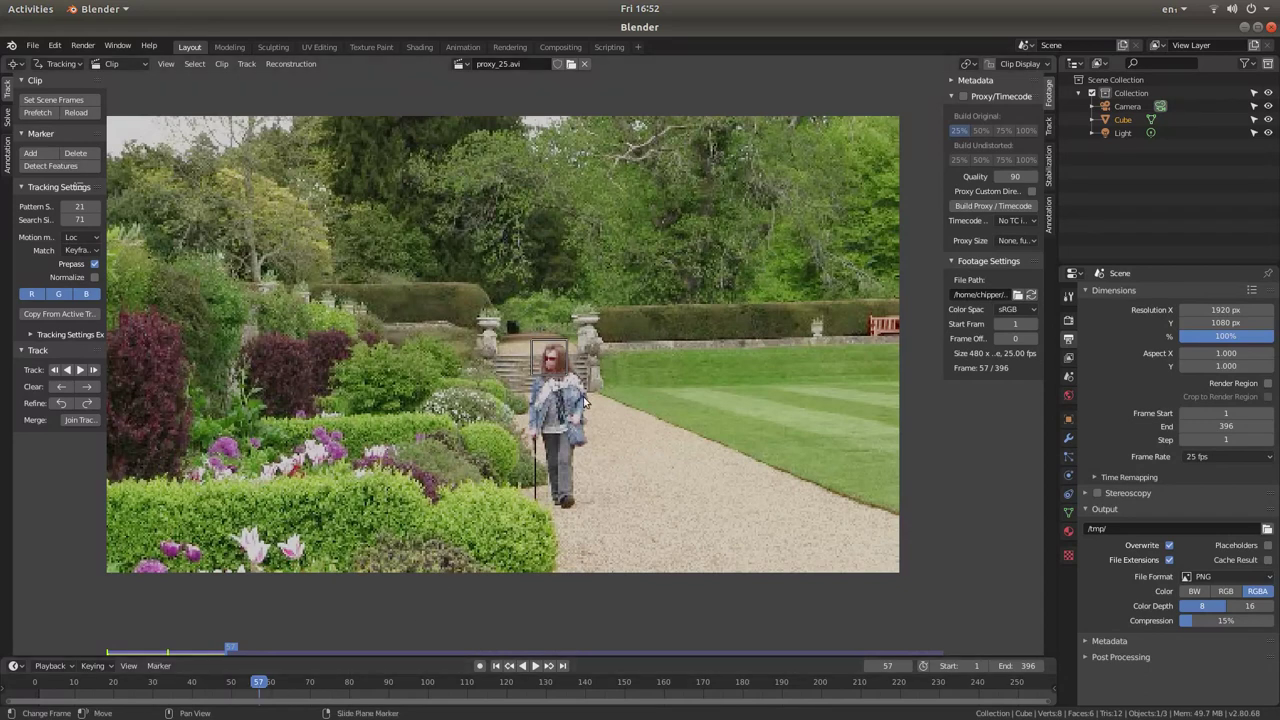
- Shift the marker slightly to realign it with the woman's face at frame 57, and resume tracking forward
scroll(583, 400, up, 4)
scroll(585, 402, up, 3)
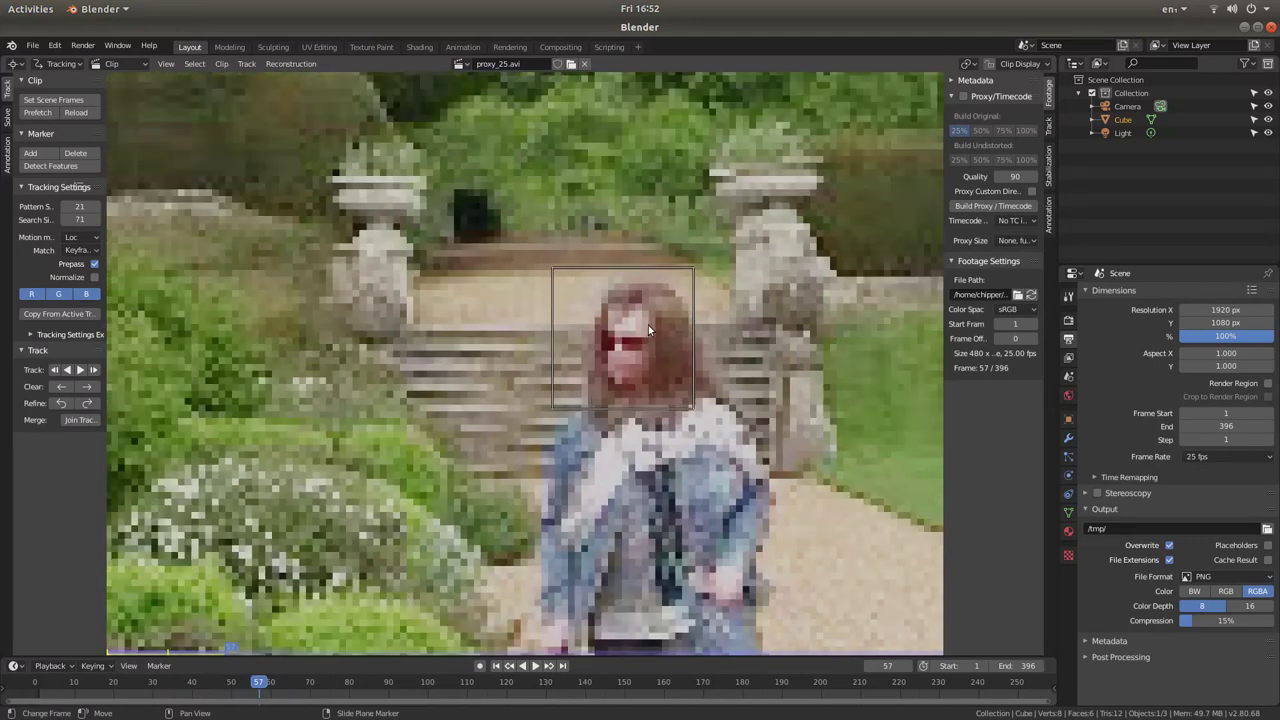
click(646, 325)
key(g)
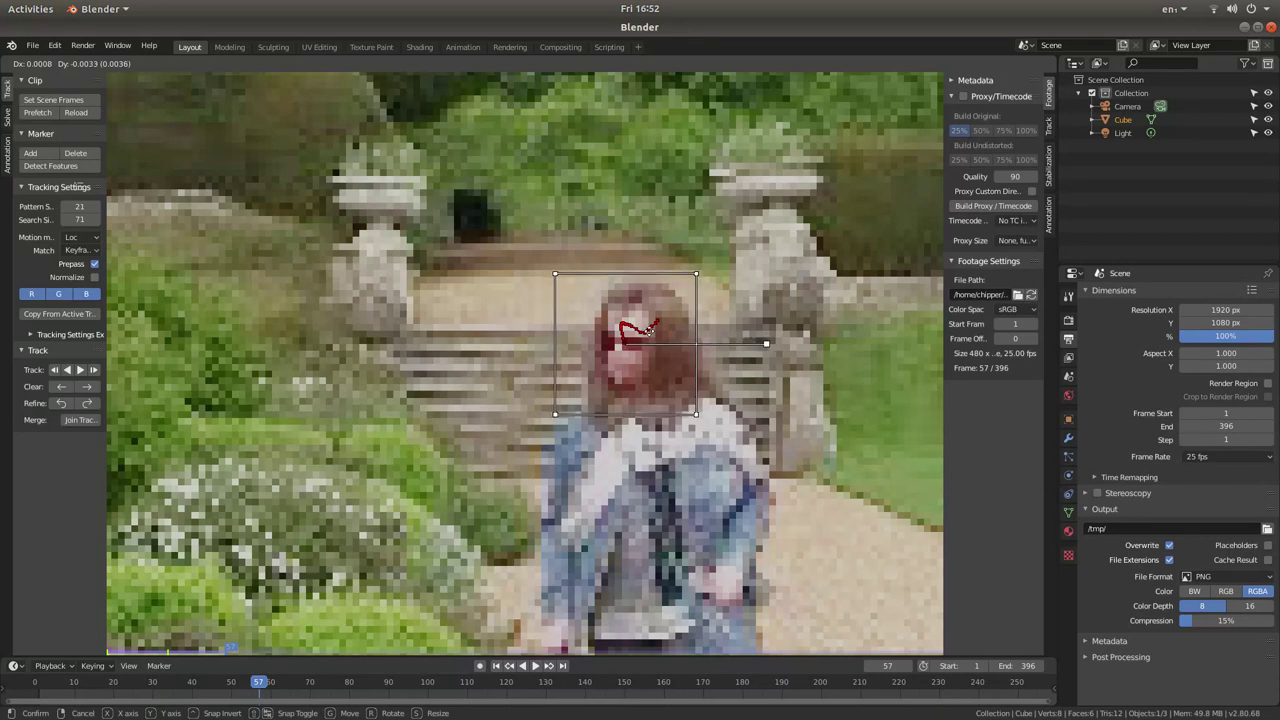
click(651, 332)
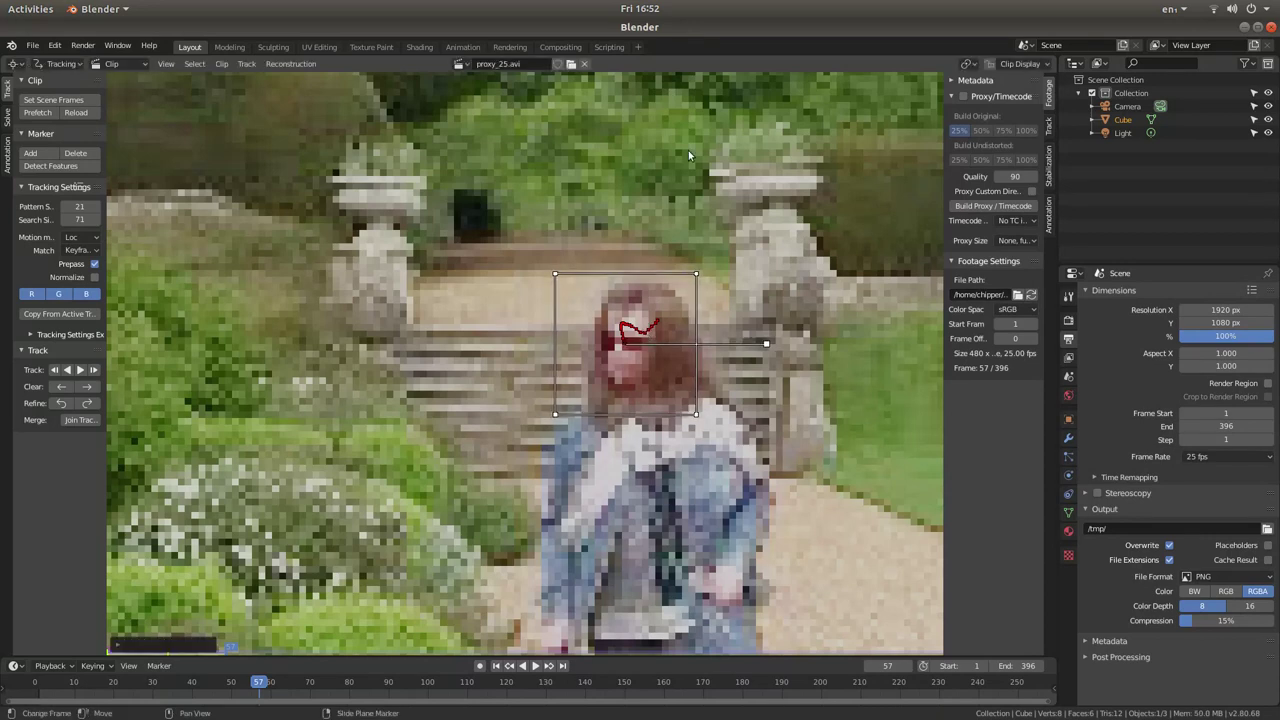
click(81, 370)
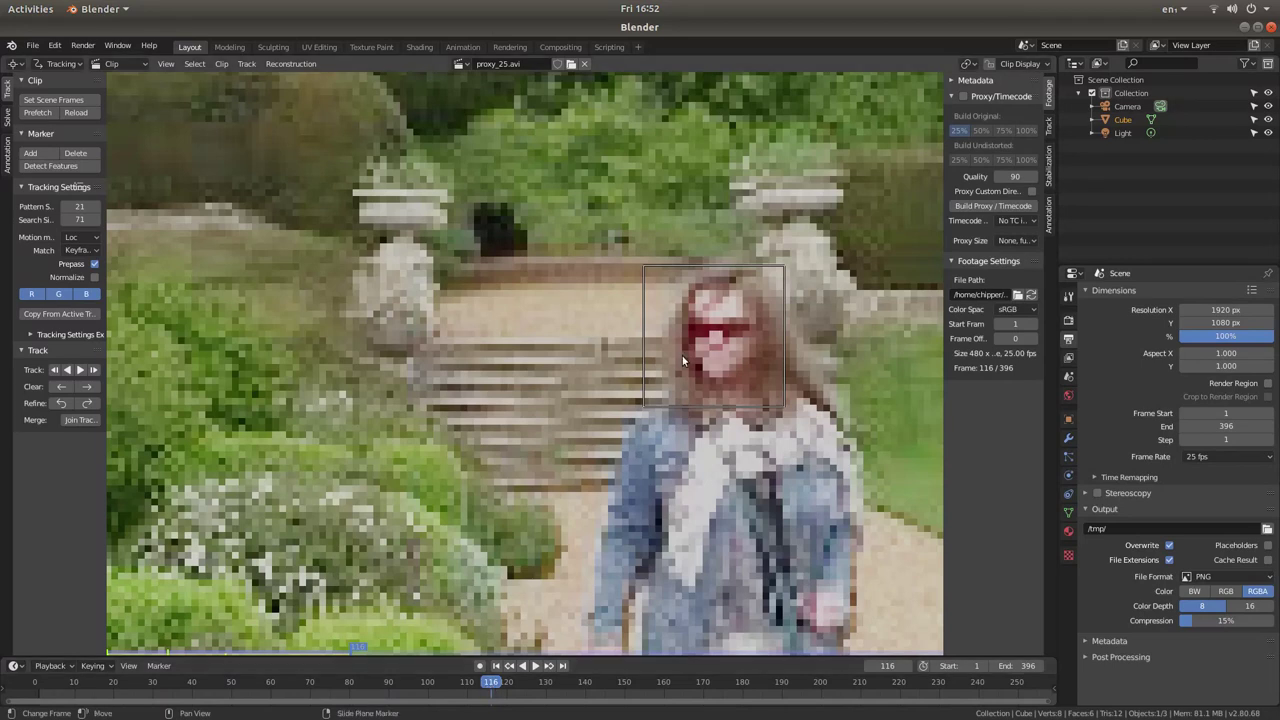
- Nudge the marker back onto the woman's face at frames 116 and 139, tracking forward after each correction
key(g)
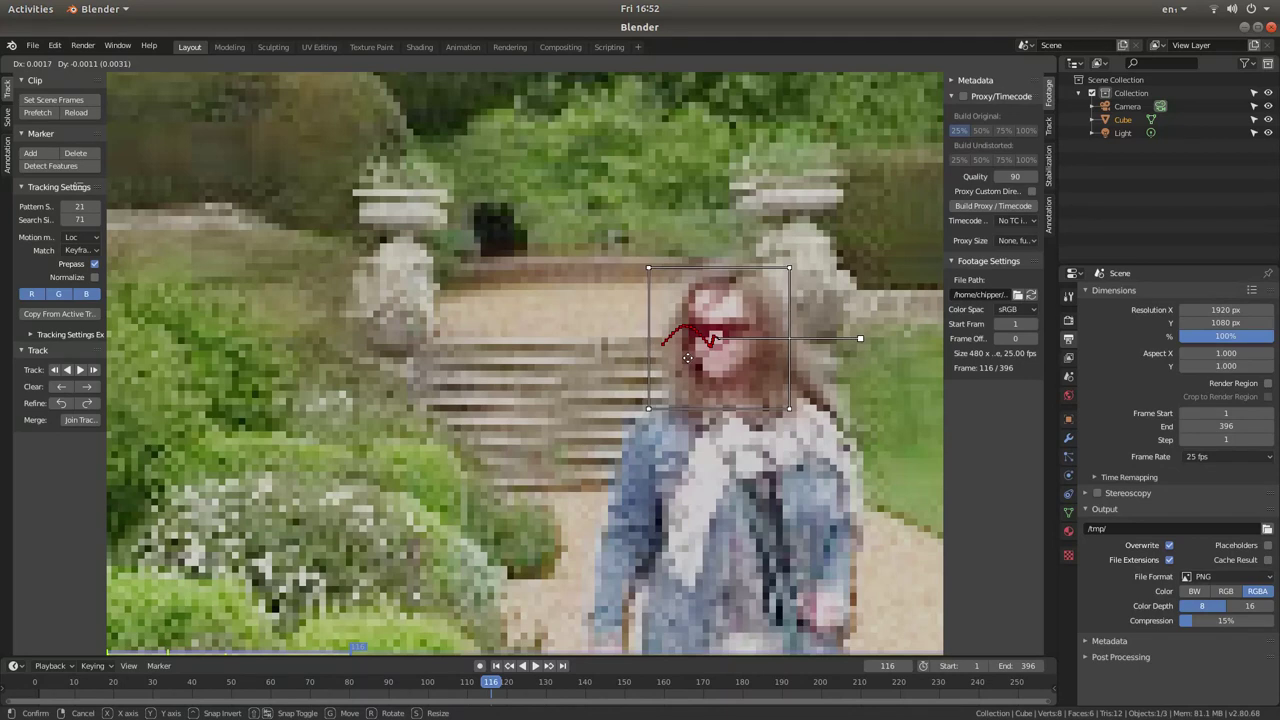
click(687, 357)
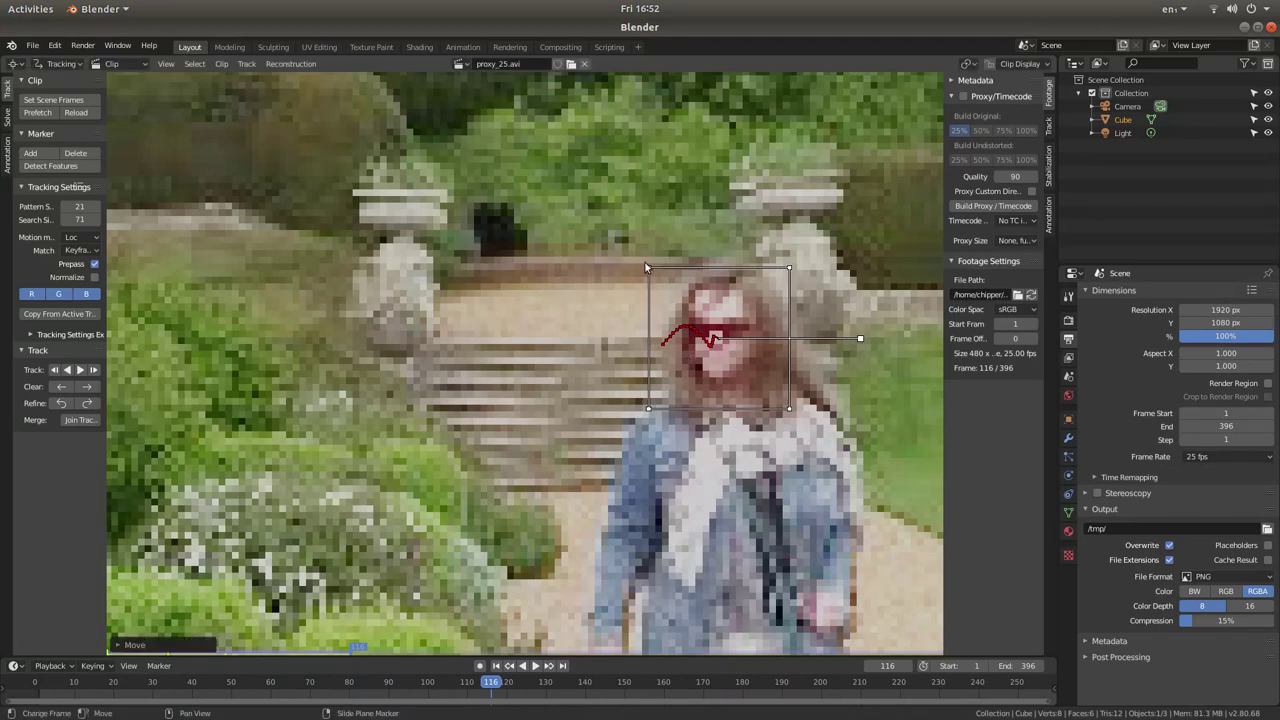
click(81, 371)
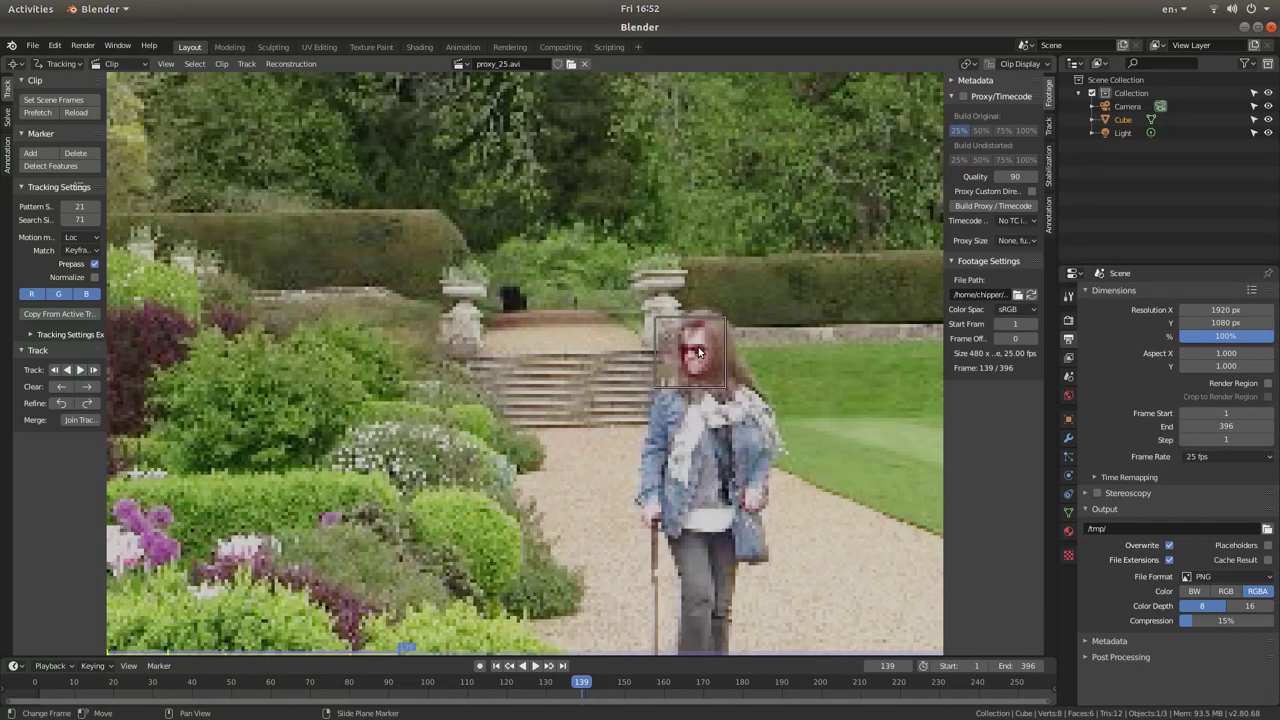
scroll(698, 352, up, 4)
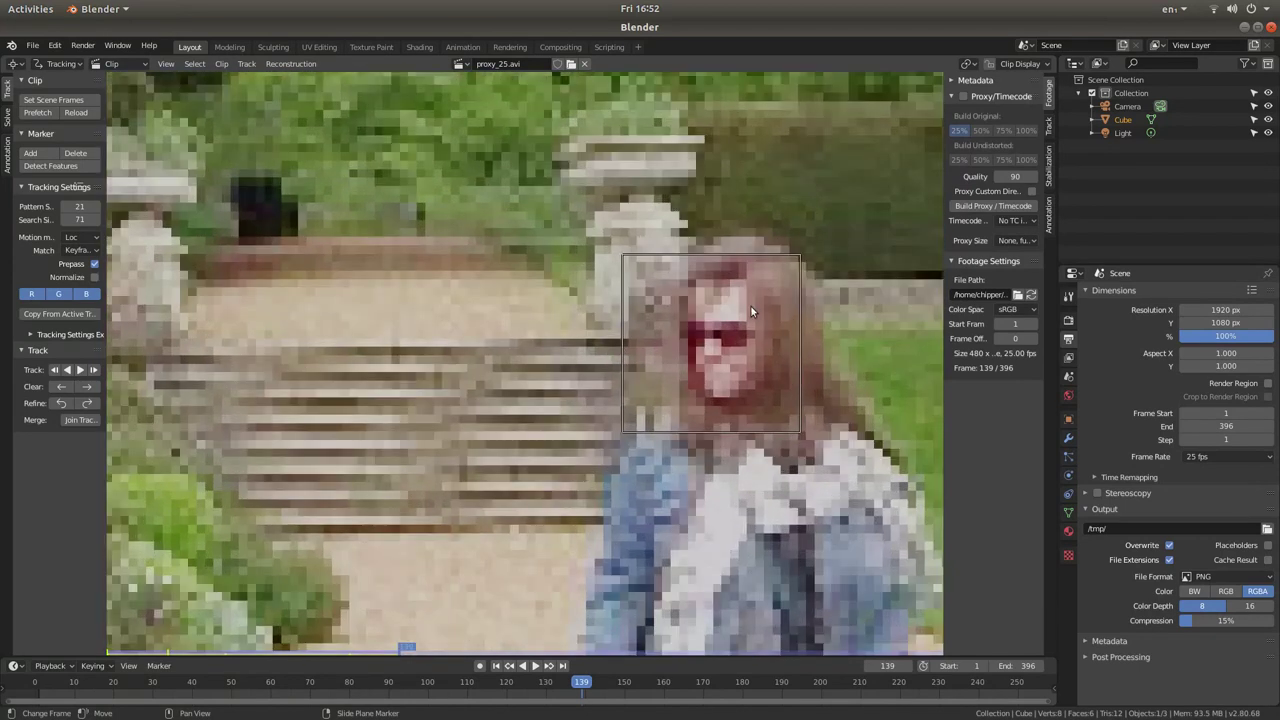
key(g)
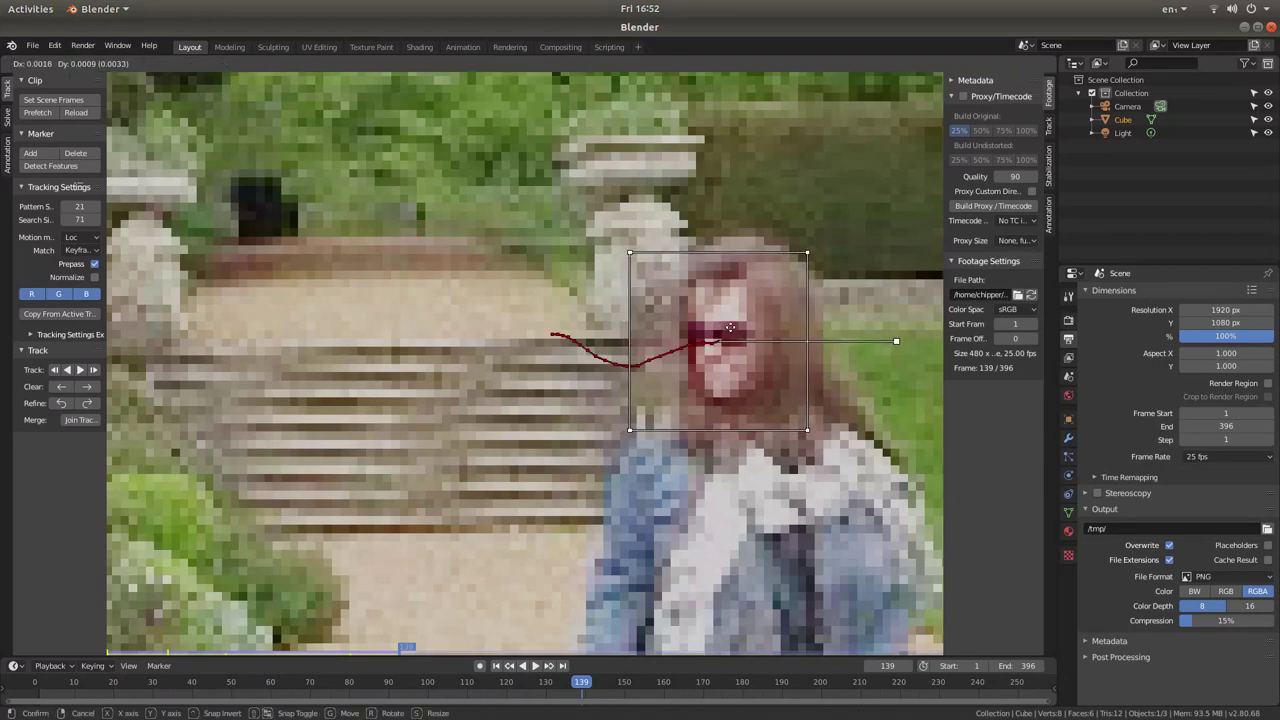
click(731, 331)
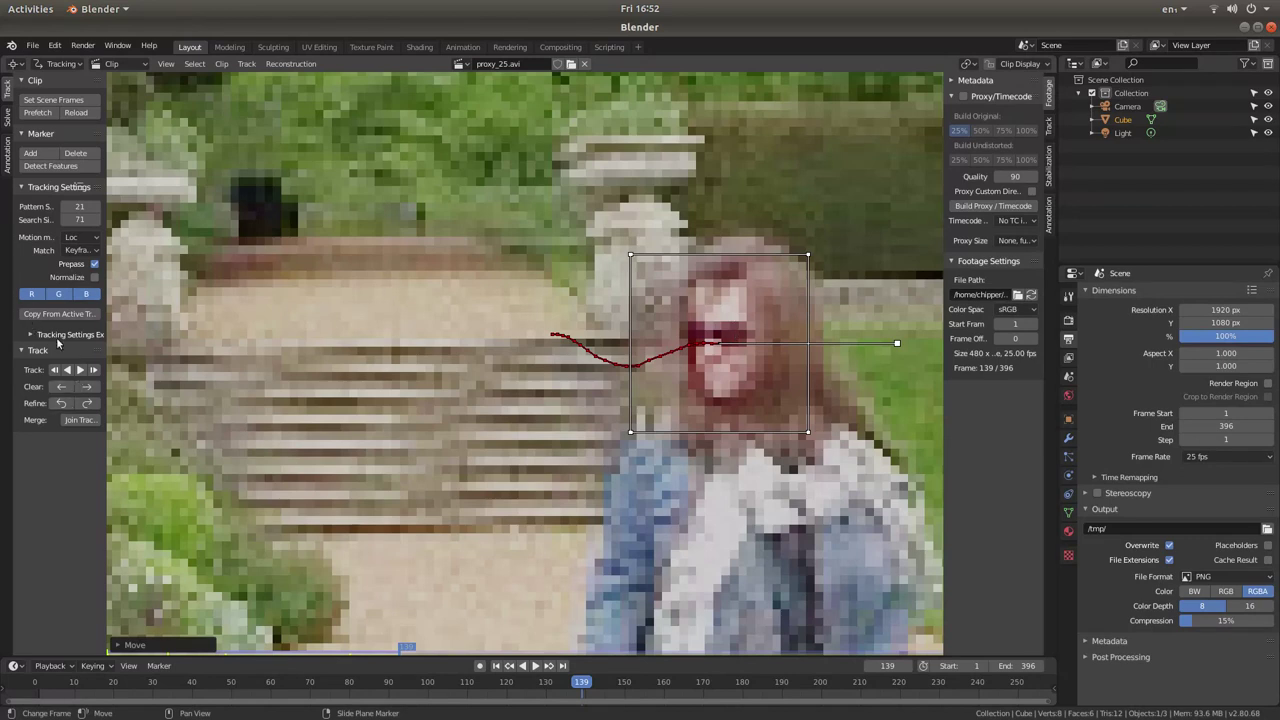
click(80, 370)
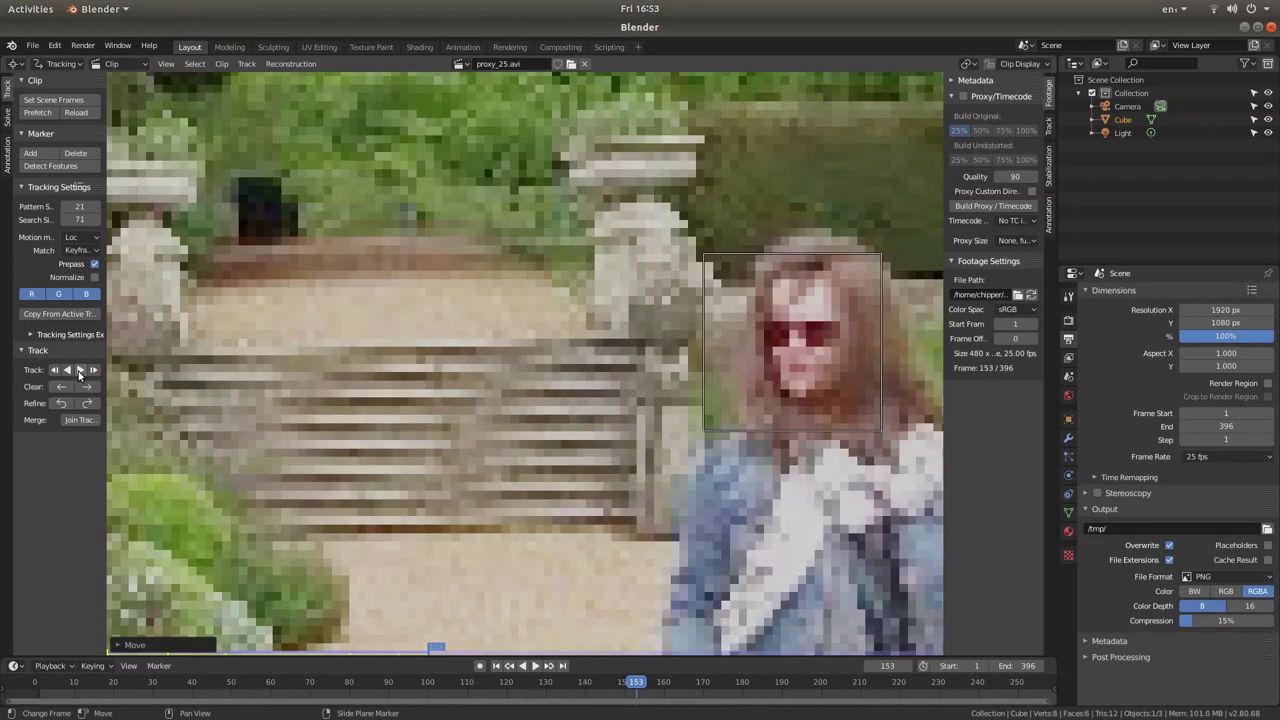
- Correct the marker's position over the face at frames 153 and 164, continuing the forward track each time
scroll(672, 369, down, 2)
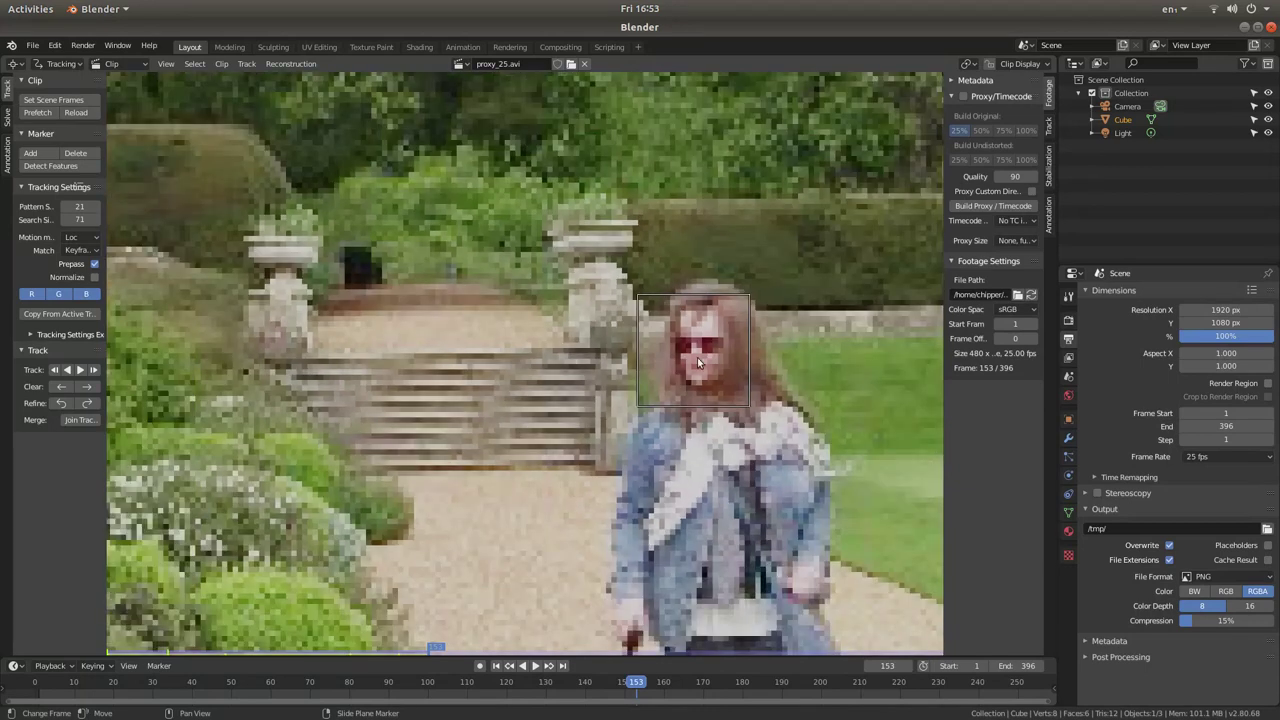
drag(684, 365, 688, 359)
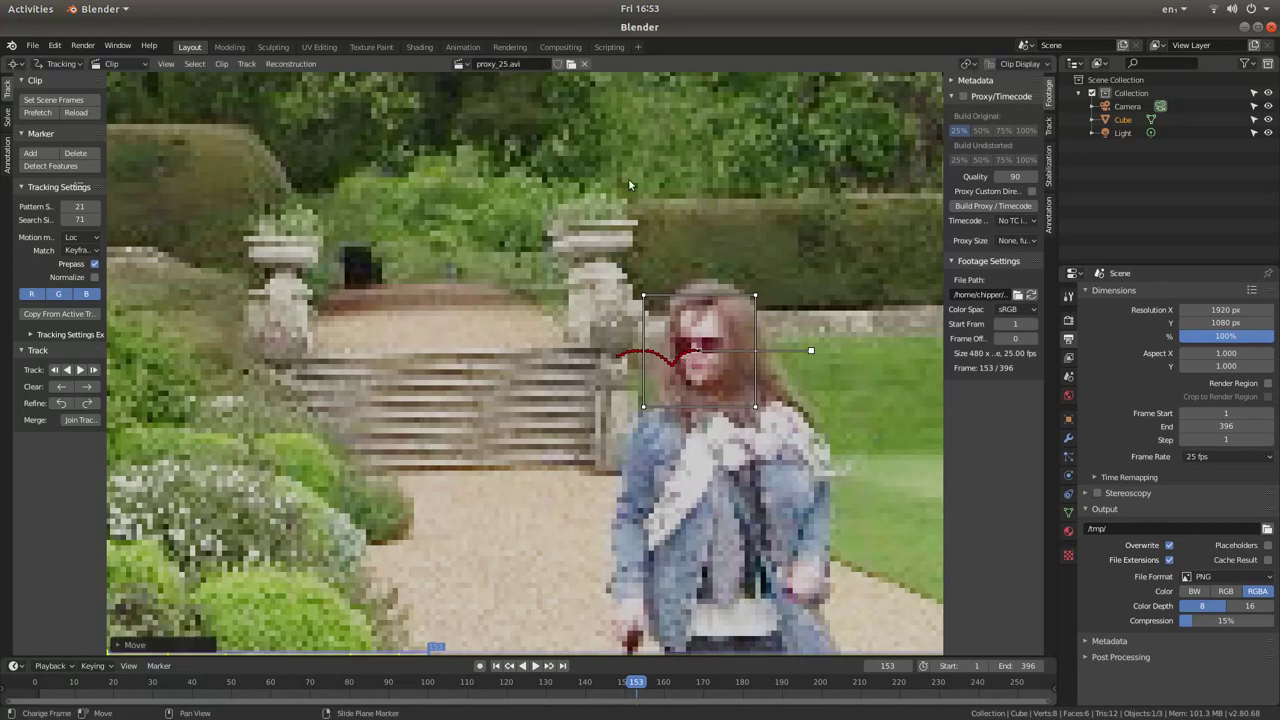
click(81, 371)
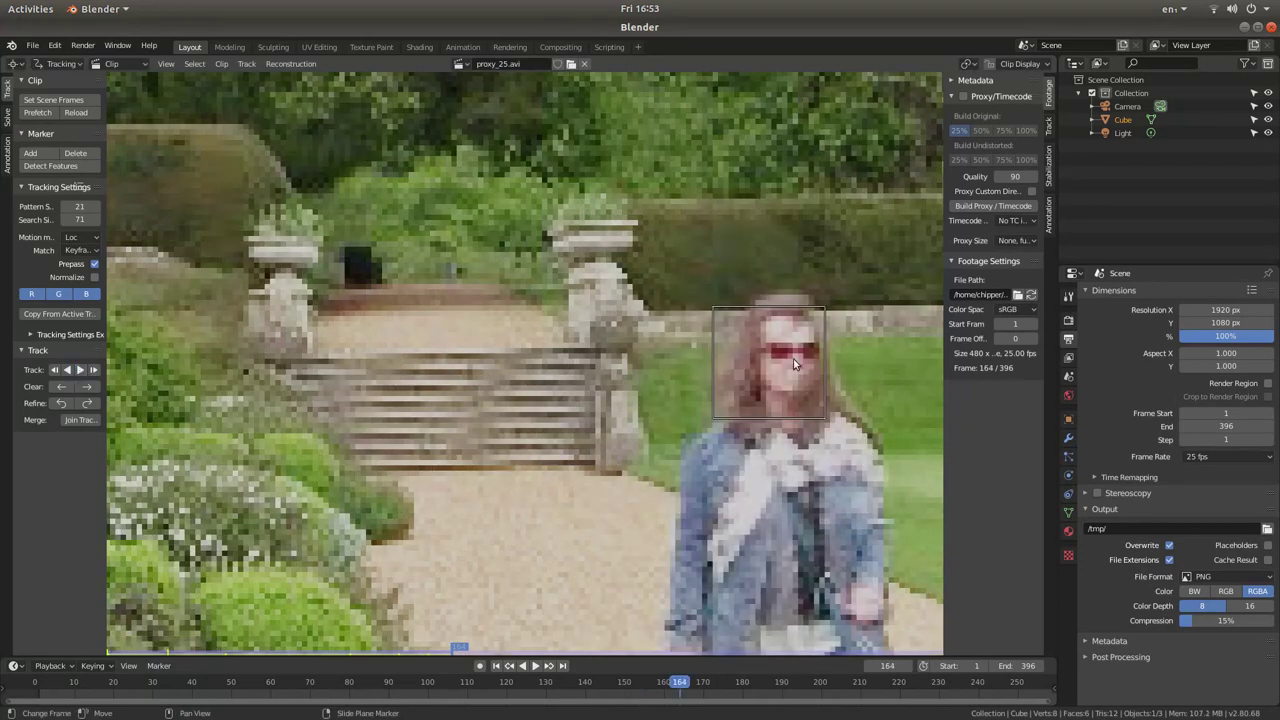
key(g)
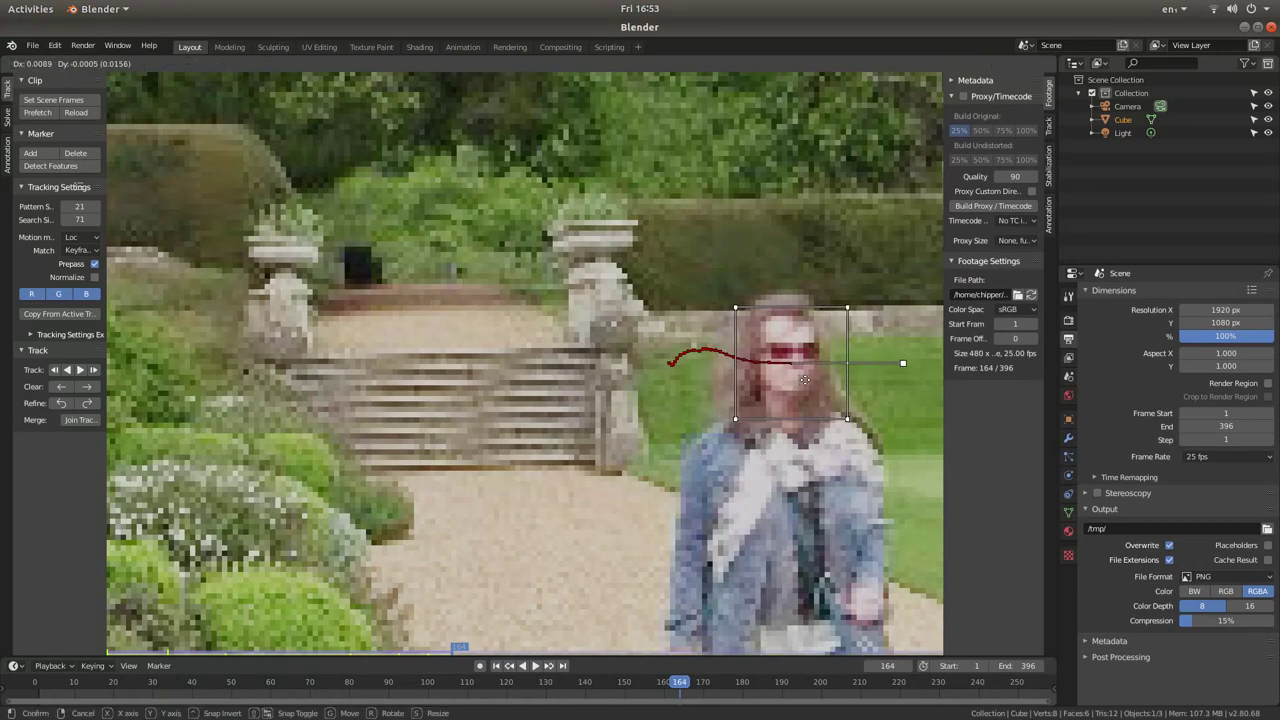
click(808, 385)
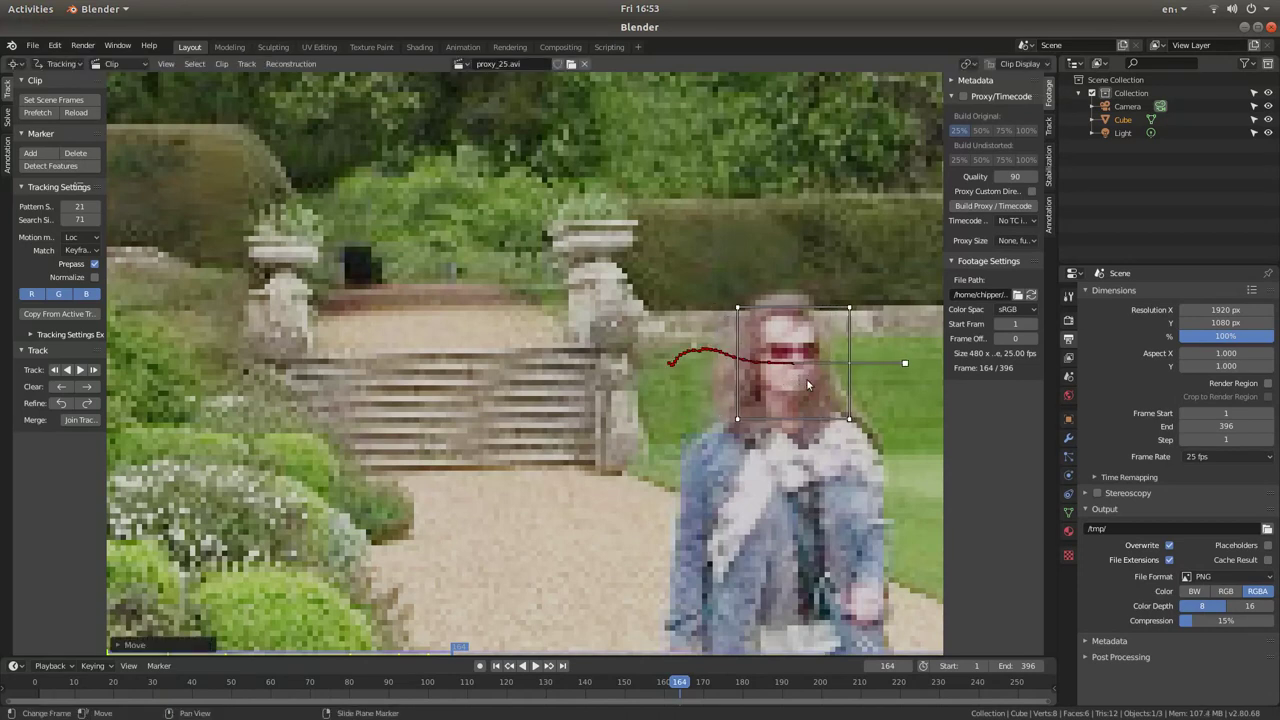
click(81, 371)
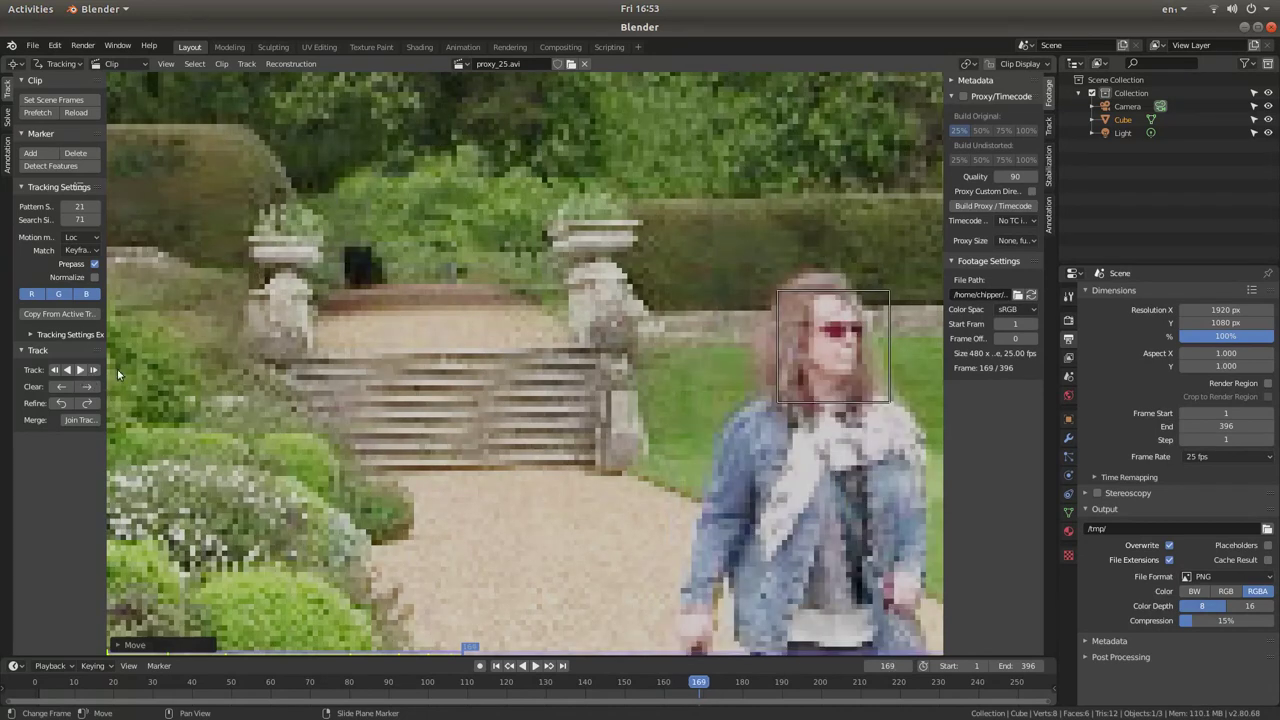
- Realign the marker with the turned face at frame 169 and track forward from there
scroll(772, 342, down, 2)
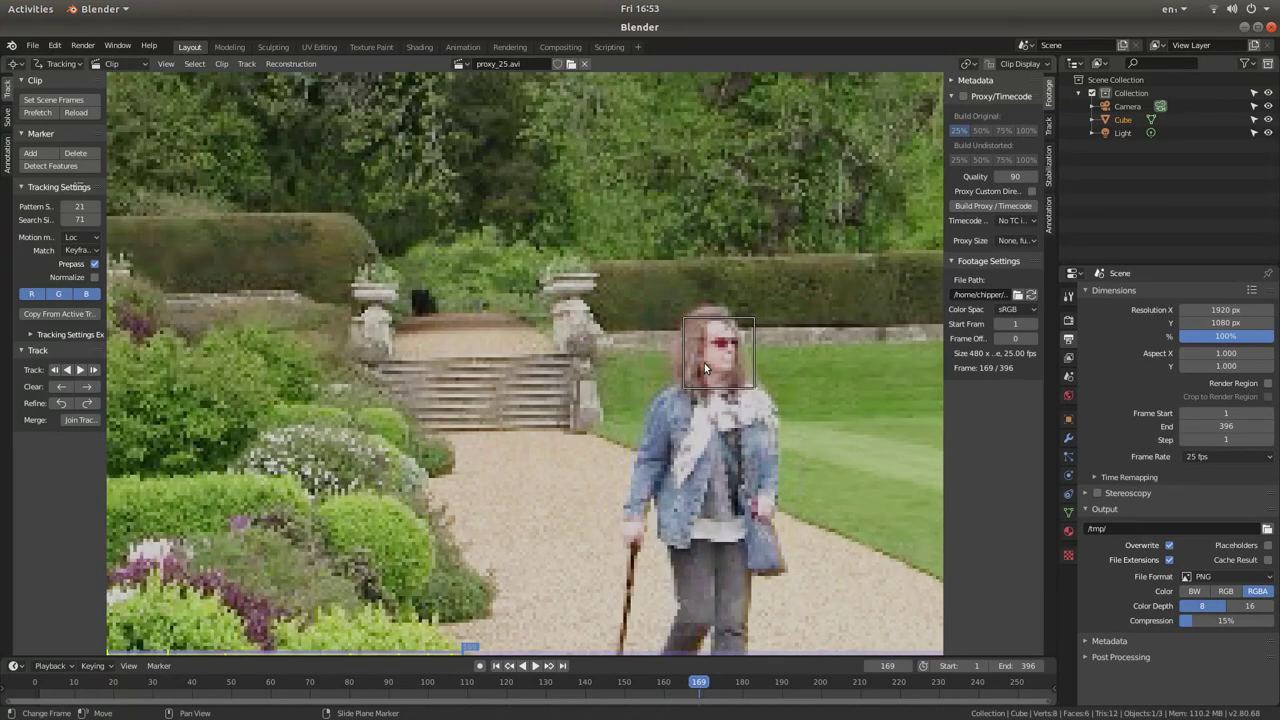
key(g)
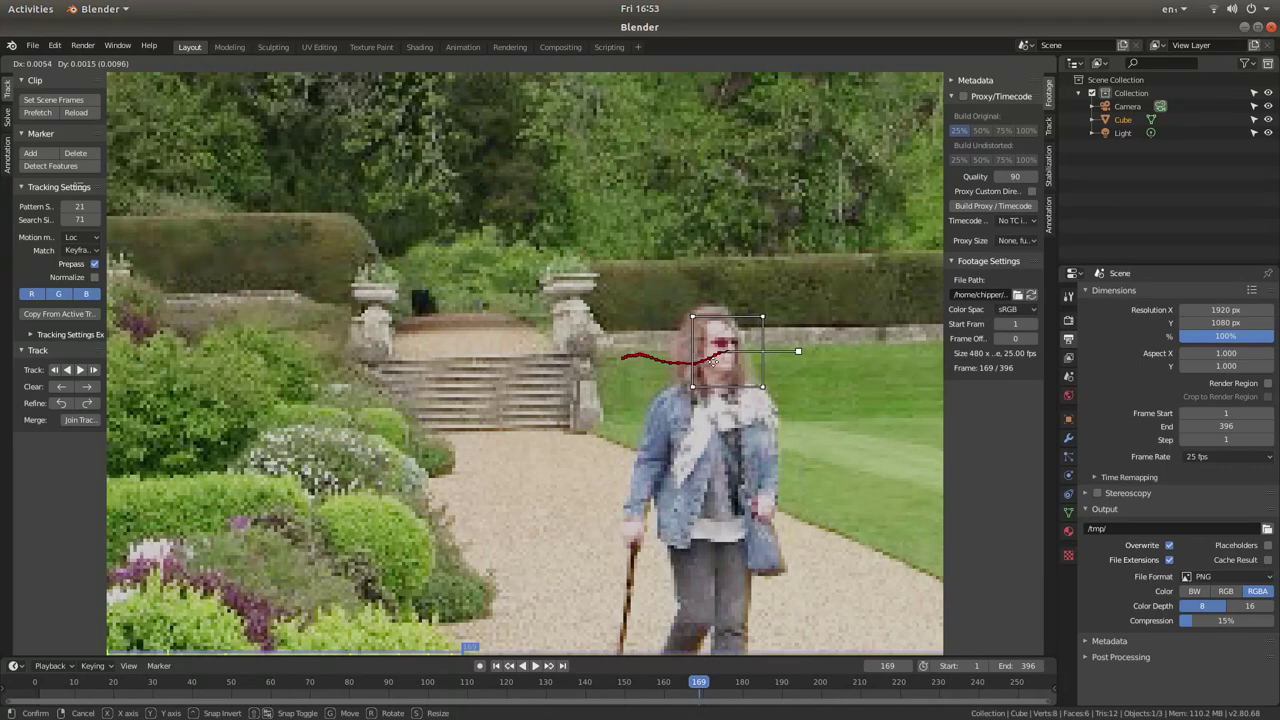
click(712, 366)
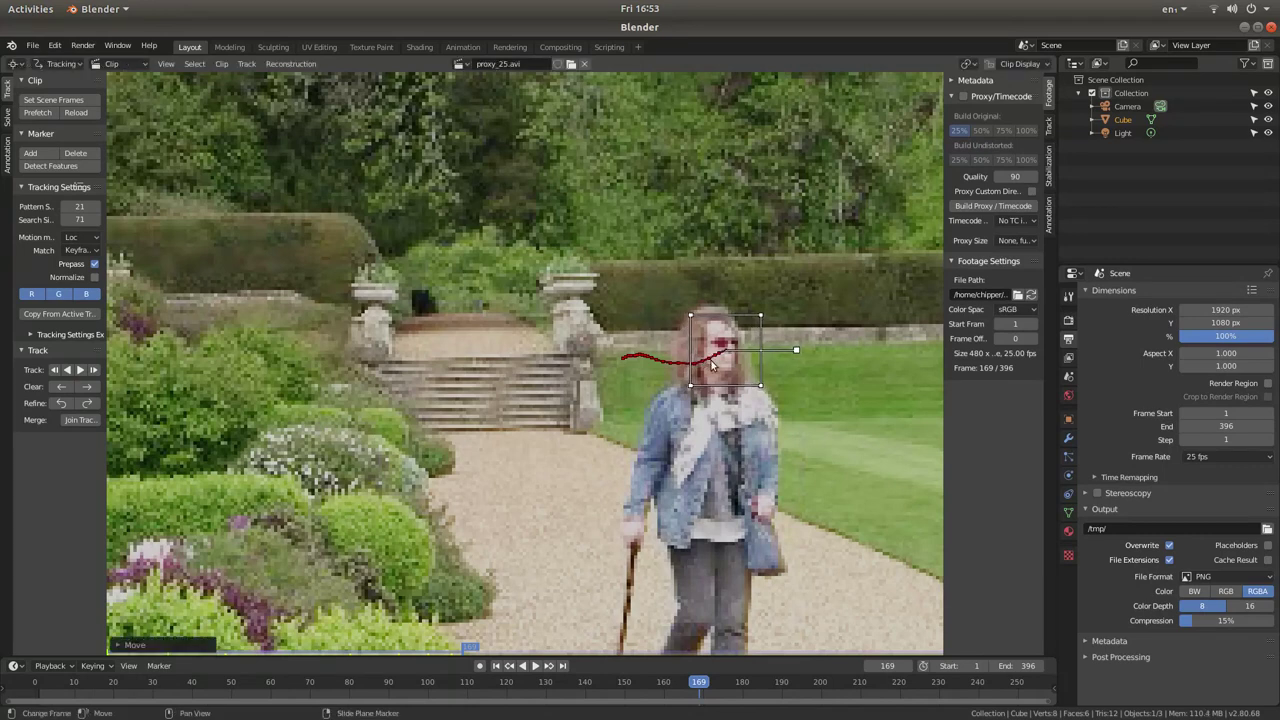
click(81, 370)
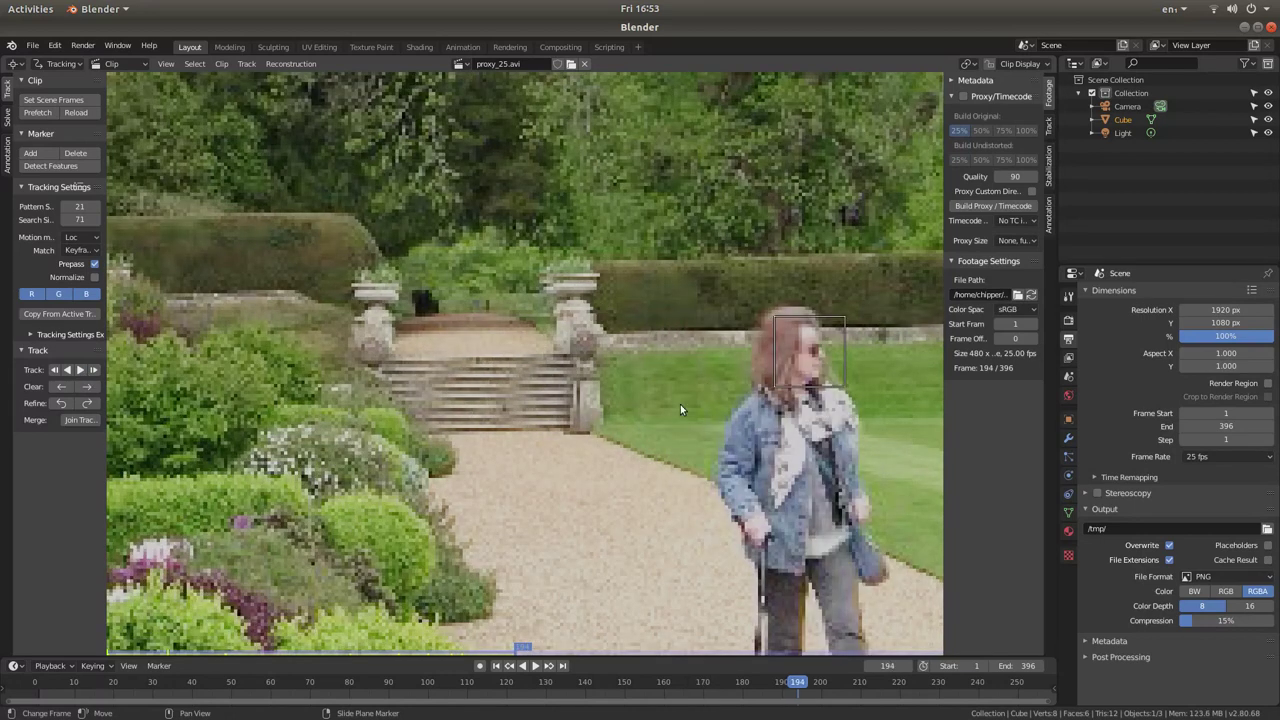
- Reposition the marker over the woman's face at frame 194 and continue tracking forward
scroll(679, 407, down, 3)
scroll(740, 367, up, 1)
scroll(708, 370, up, 2)
mouse_move(767, 356)
middle_down()
mouse_move(519, 366)
mouse_move(428, 347)
middle_up()
drag(462, 365, 463, 368)
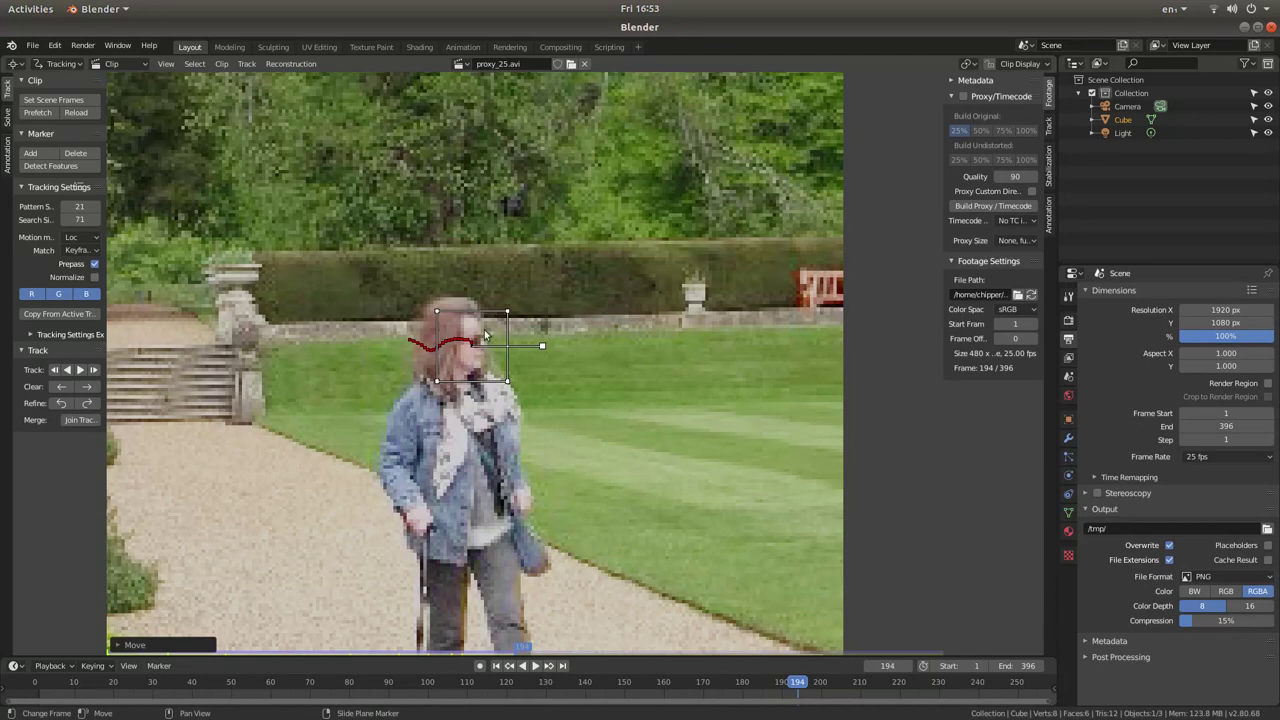
click(81, 370)
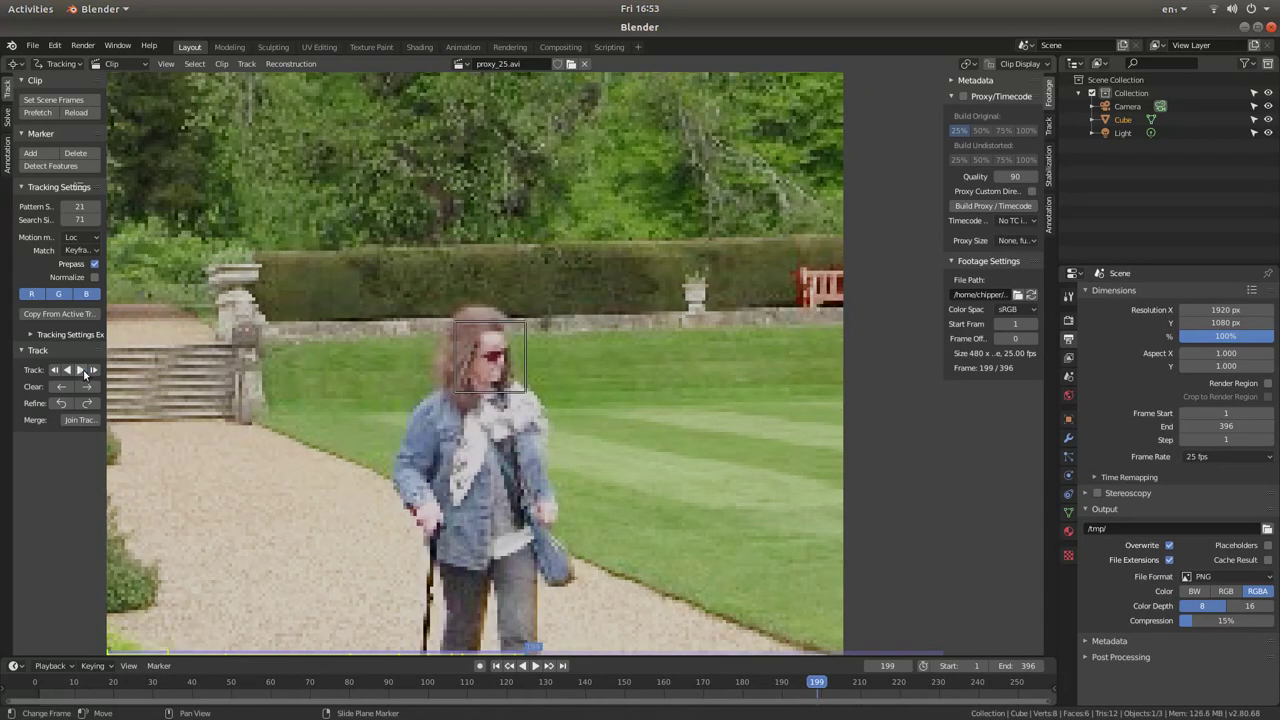
- Adjust the marker over the face at frame 199 and again shortly after it, tracking forward after each adjustment
drag(485, 372, 488, 370)
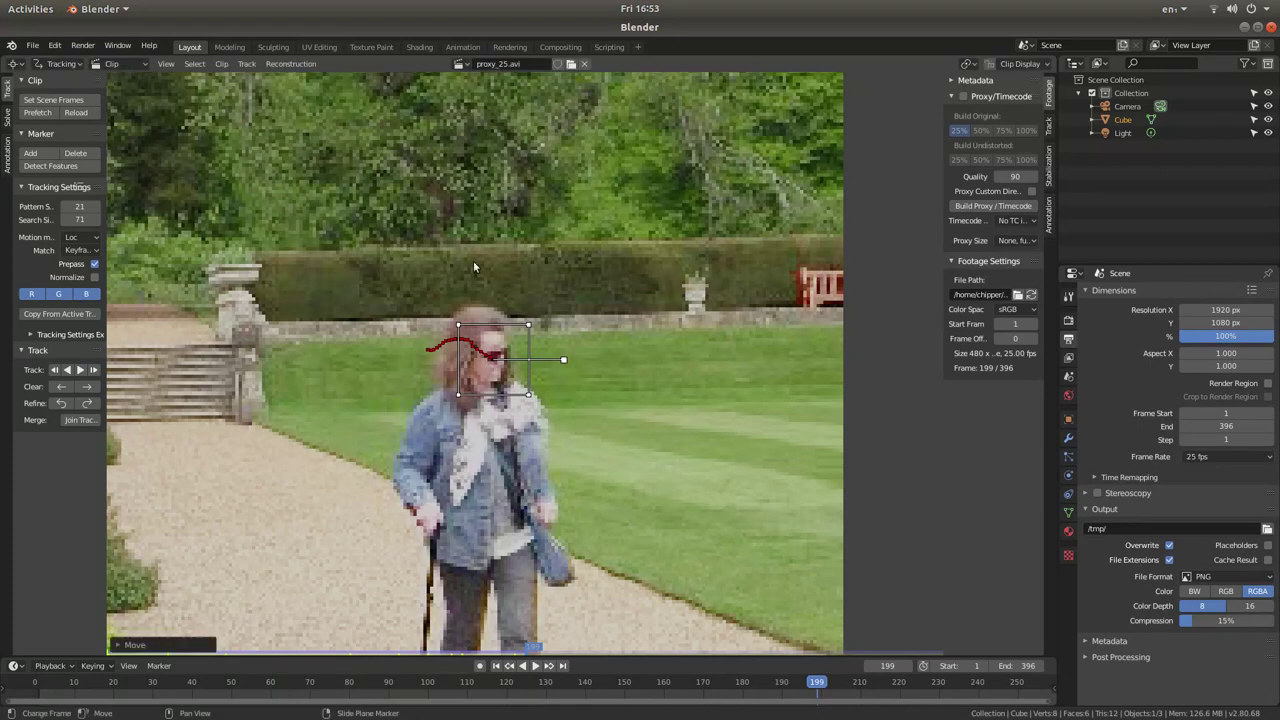
click(92, 370)
drag(509, 376, 509, 370)
click(82, 370)
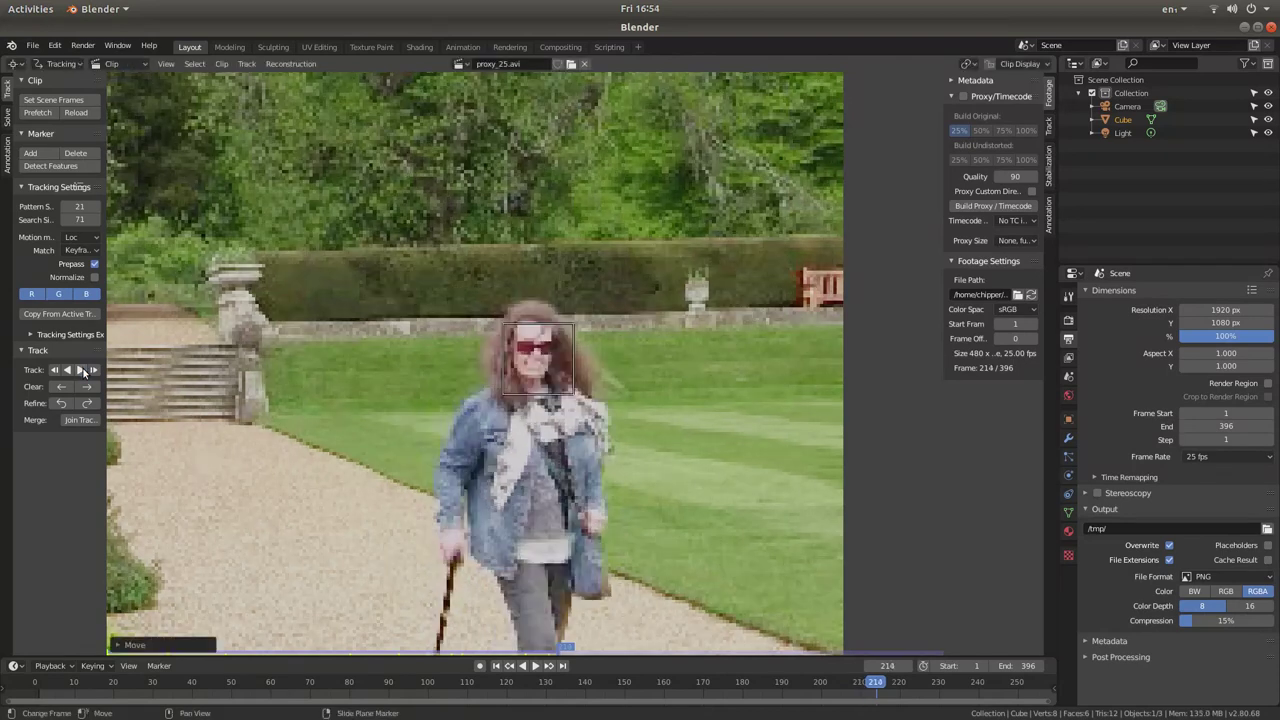
- Adjust the marker over the woman's face at frames 214 and 267, tracking forward after each correction
drag(522, 360, 522, 357)
click(82, 370)
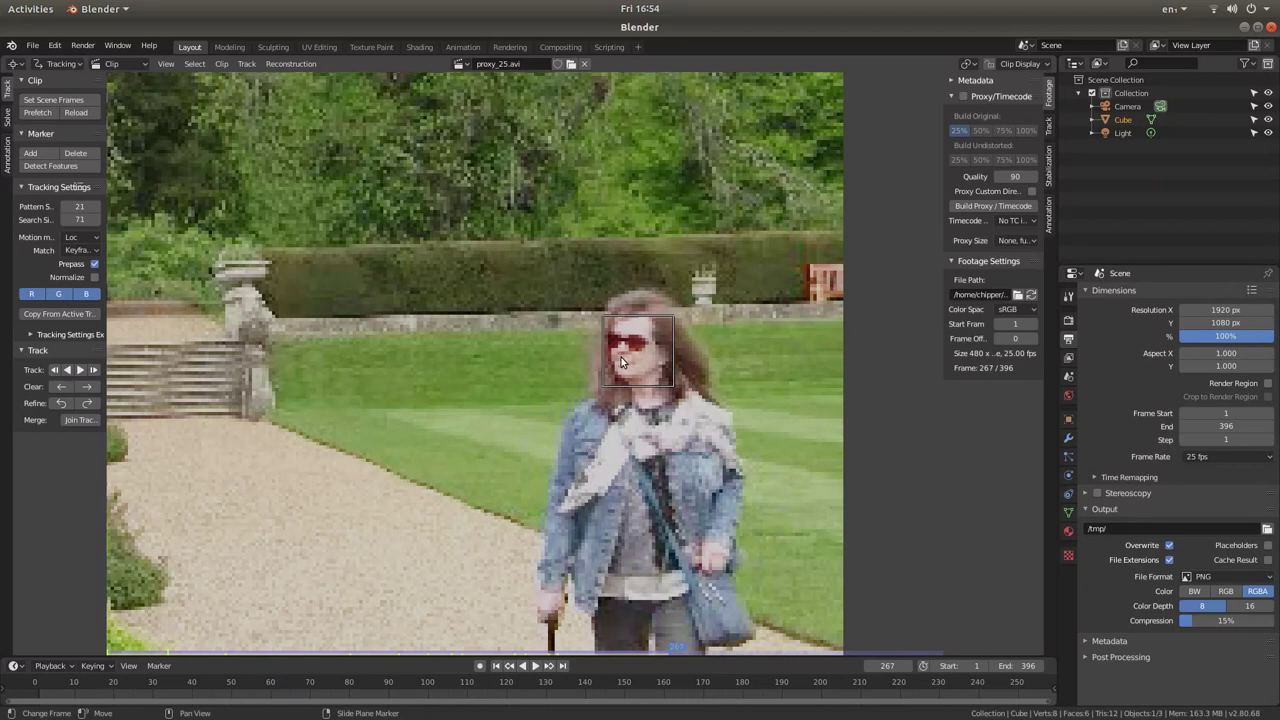
drag(620, 361, 612, 357)
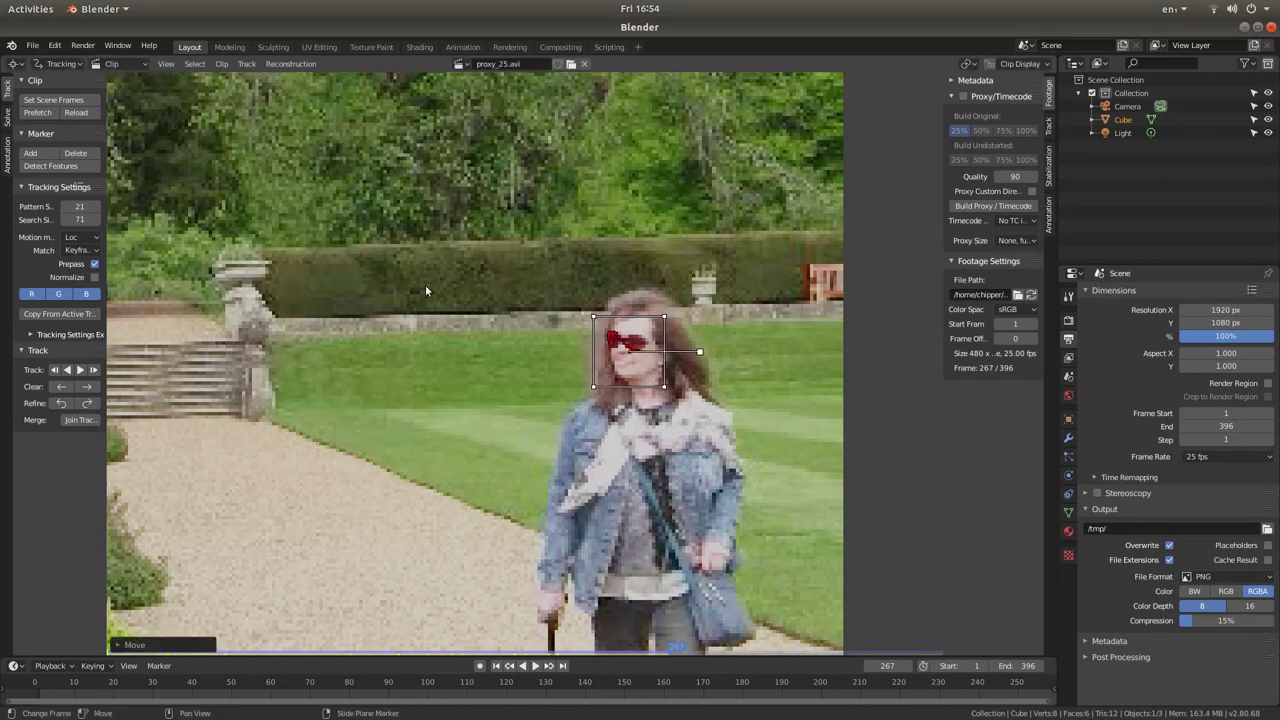
click(80, 370)
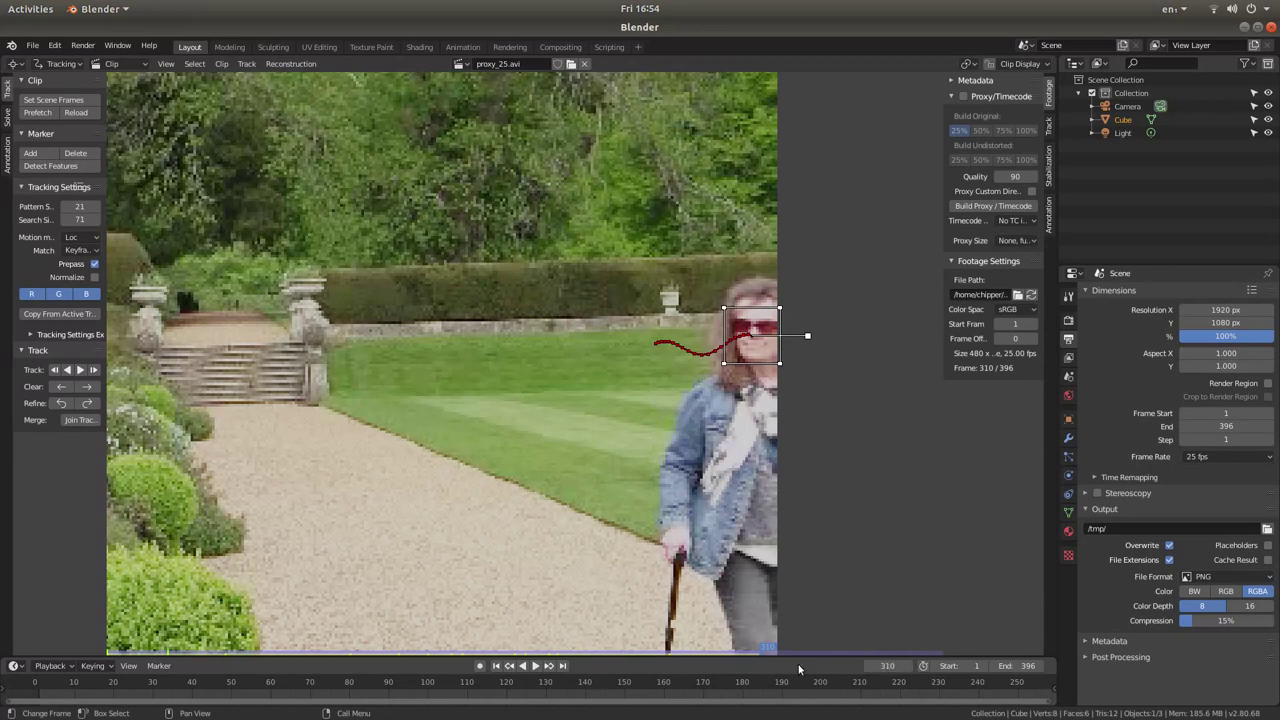
- Set the scene's end frame to 310
click(1018, 665)
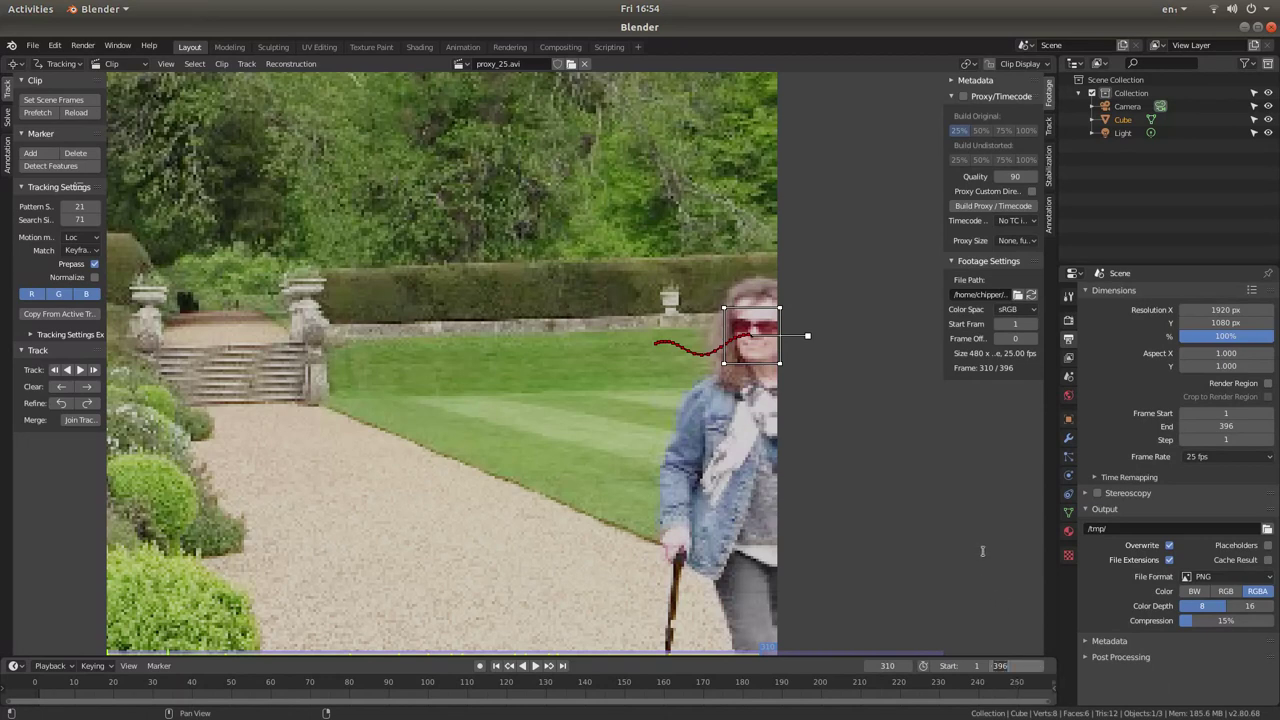
text(310)
key(Return)
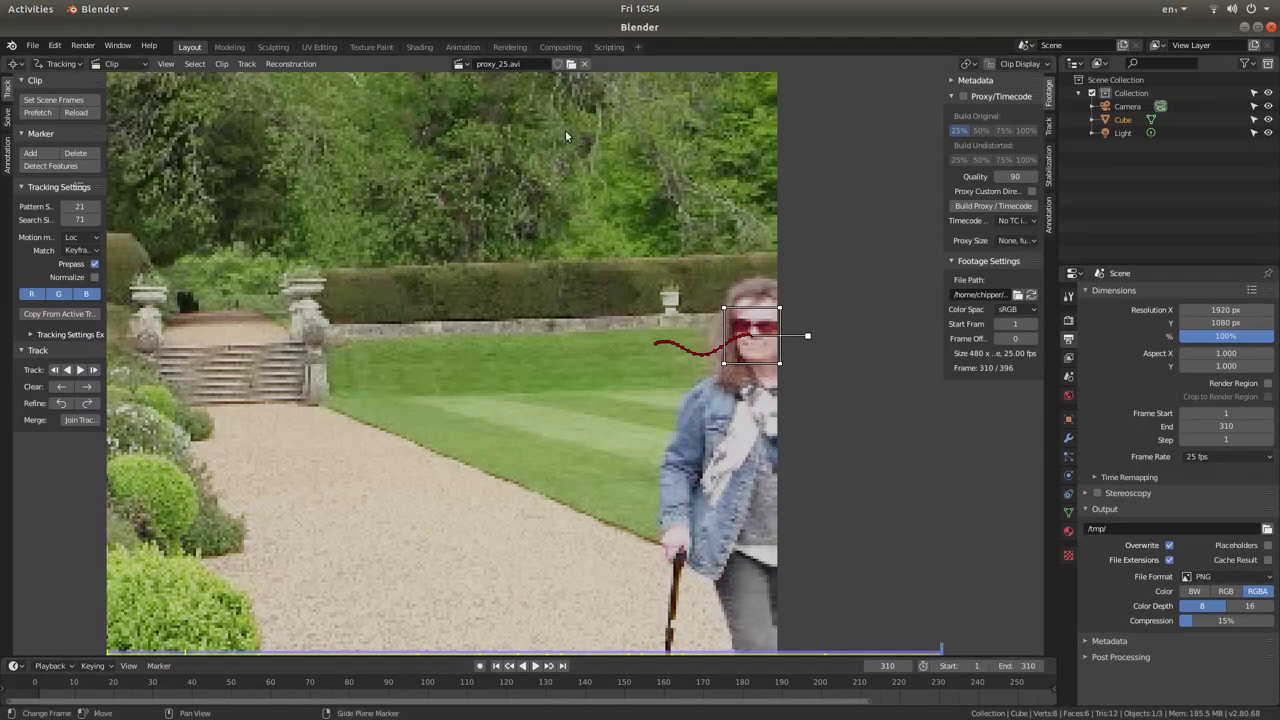
- Play the clip from frame 1 to check how the marker follows the face, and return to the first frame
scroll(551, 314, down, 3)
scroll(502, 302, up, 1)
scroll(502, 302, down, 1)
middle_drag(440, 320, 639, 300)
scroll(638, 311, up, 1)
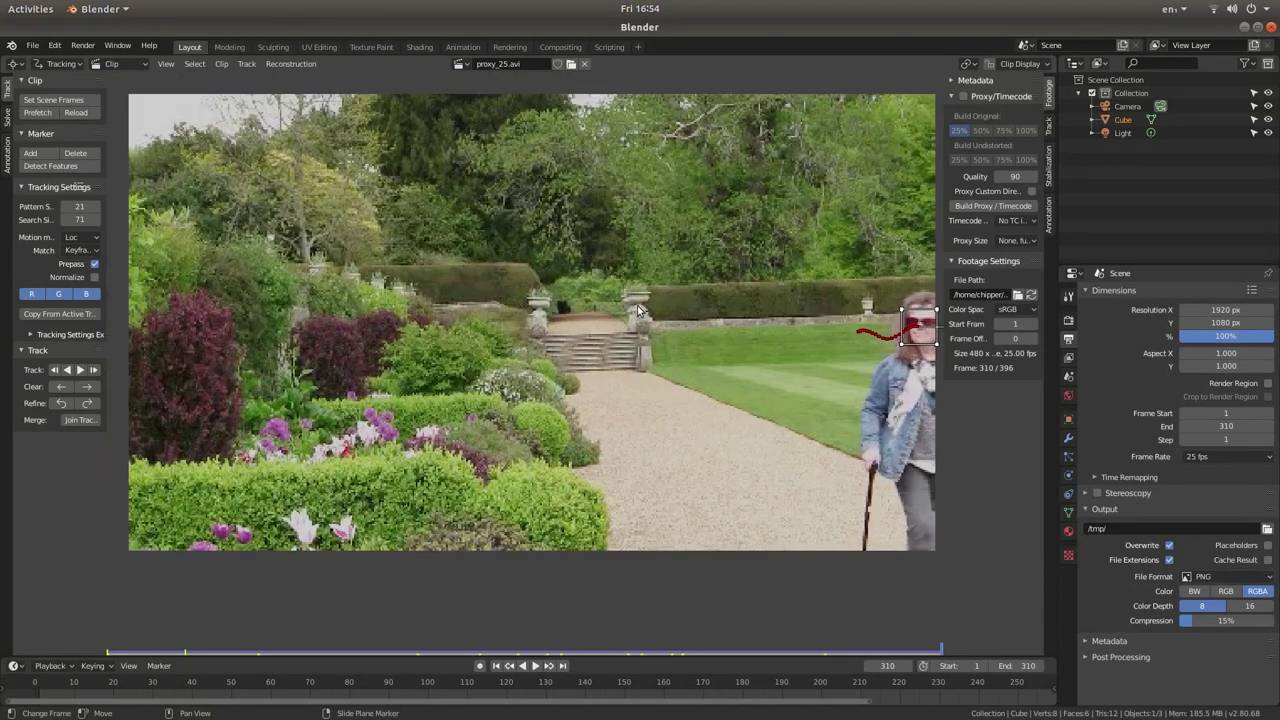
scroll(640, 308, down, 1)
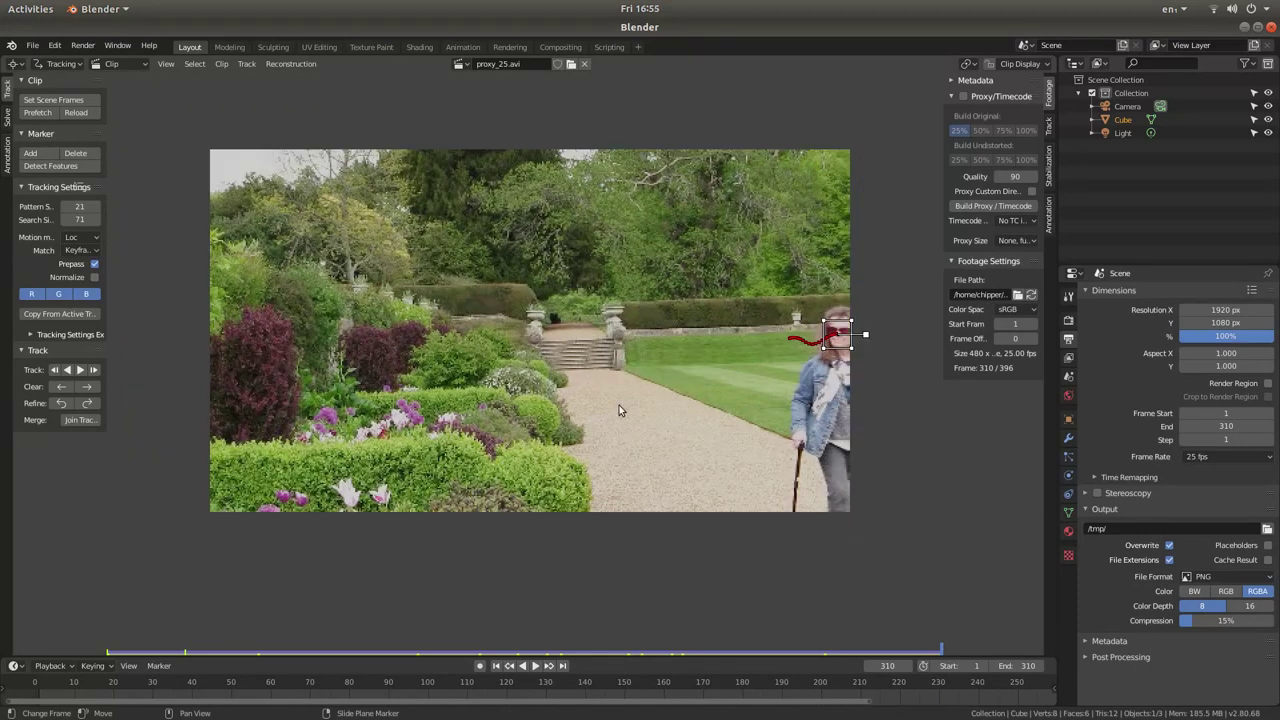
click(494, 667)
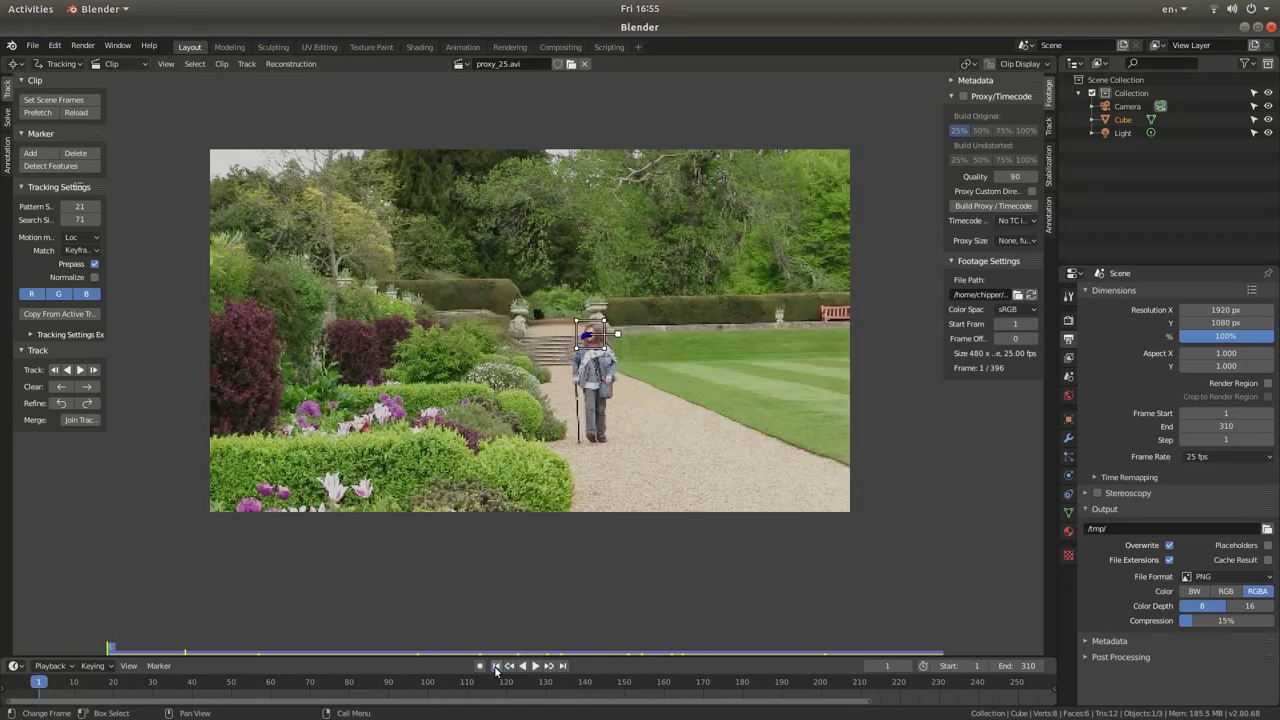
scroll(534, 594, up, 1)
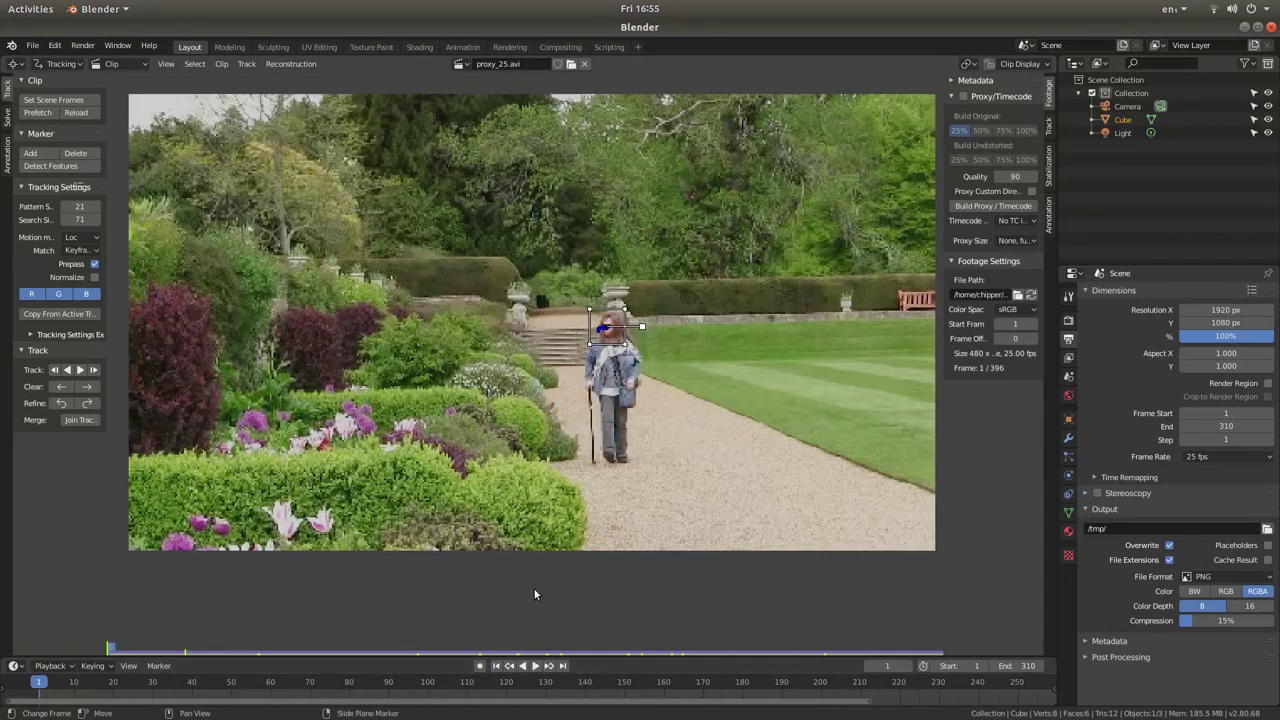
click(539, 663)
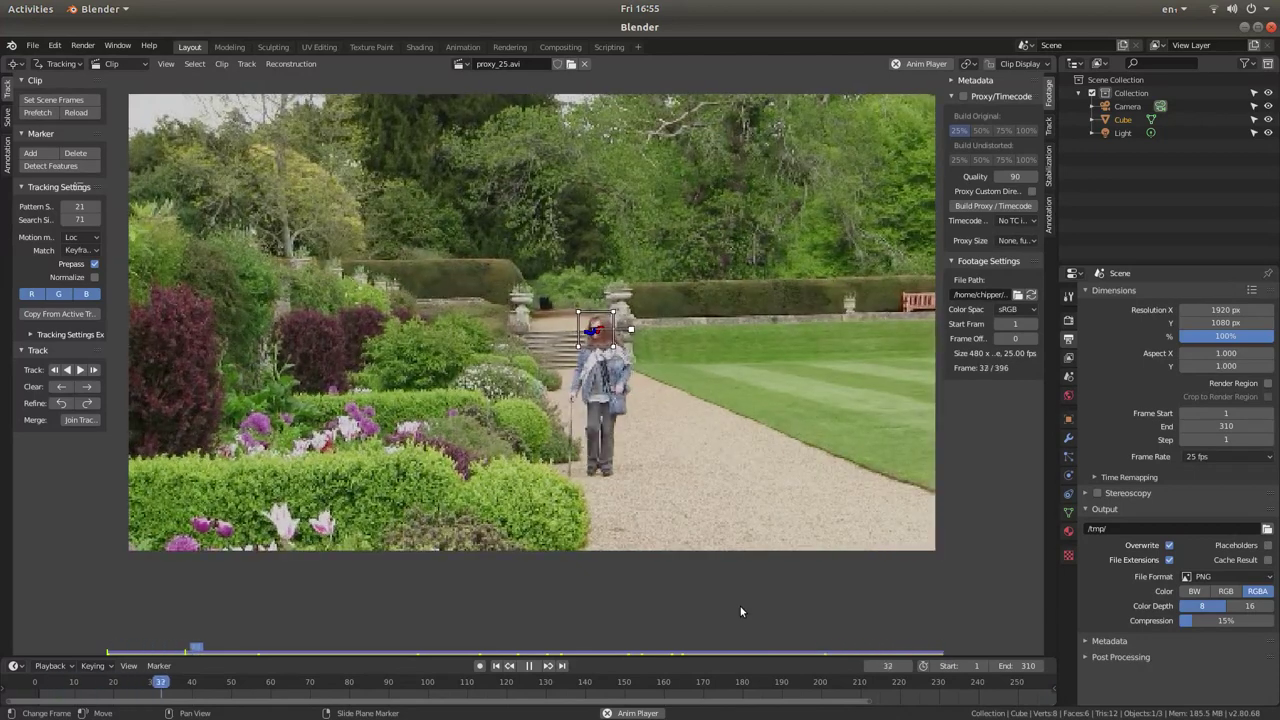
click(501, 667)
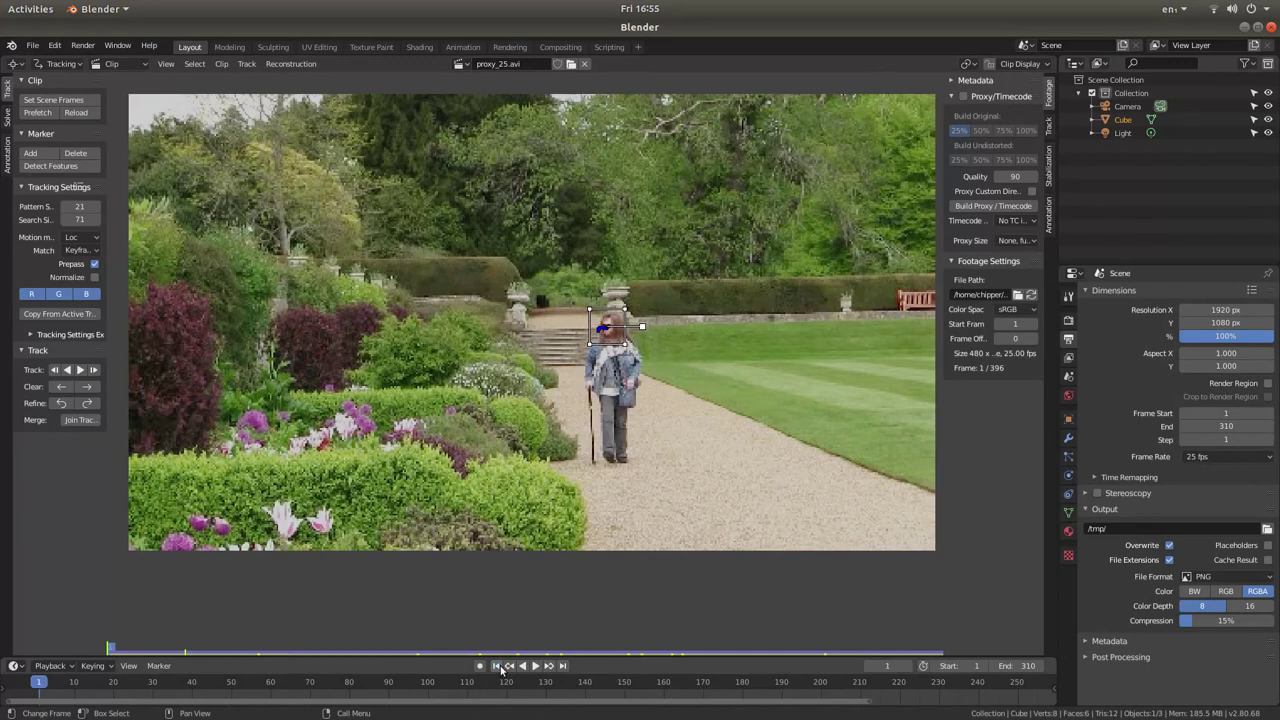
- Switch the clip editor to Mask mode and add a circle mask
click(60, 66)
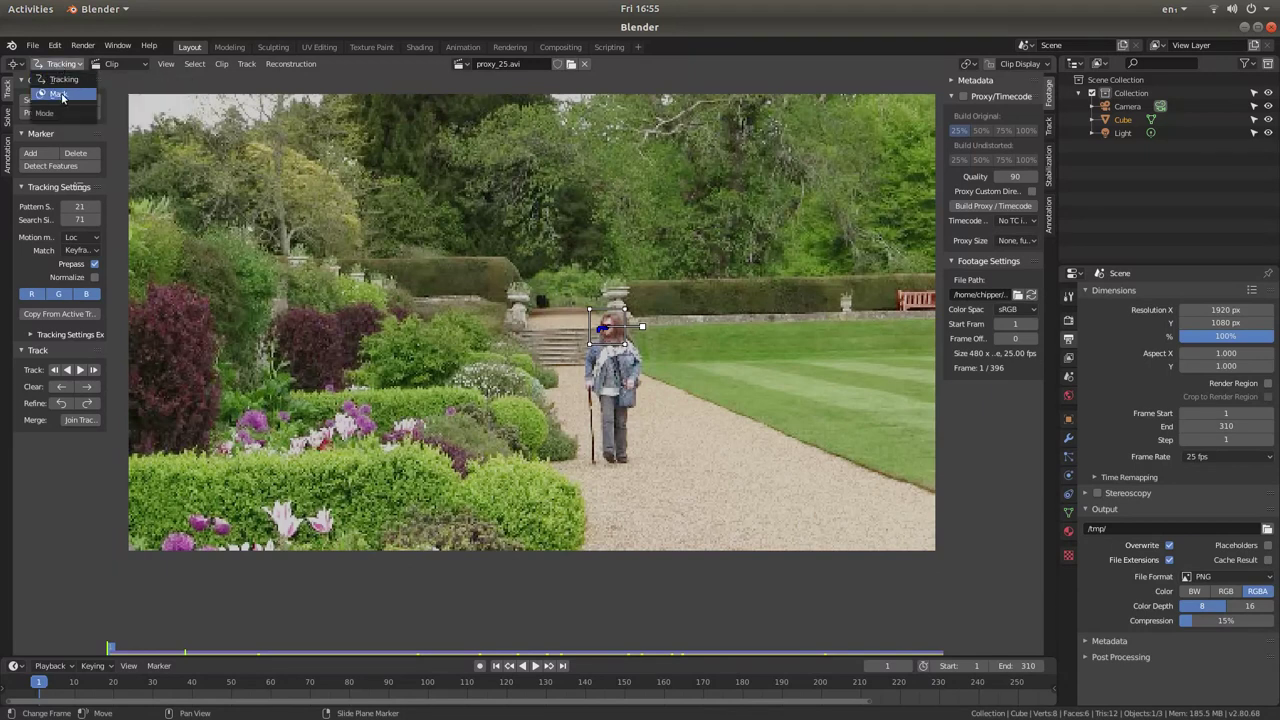
click(60, 95)
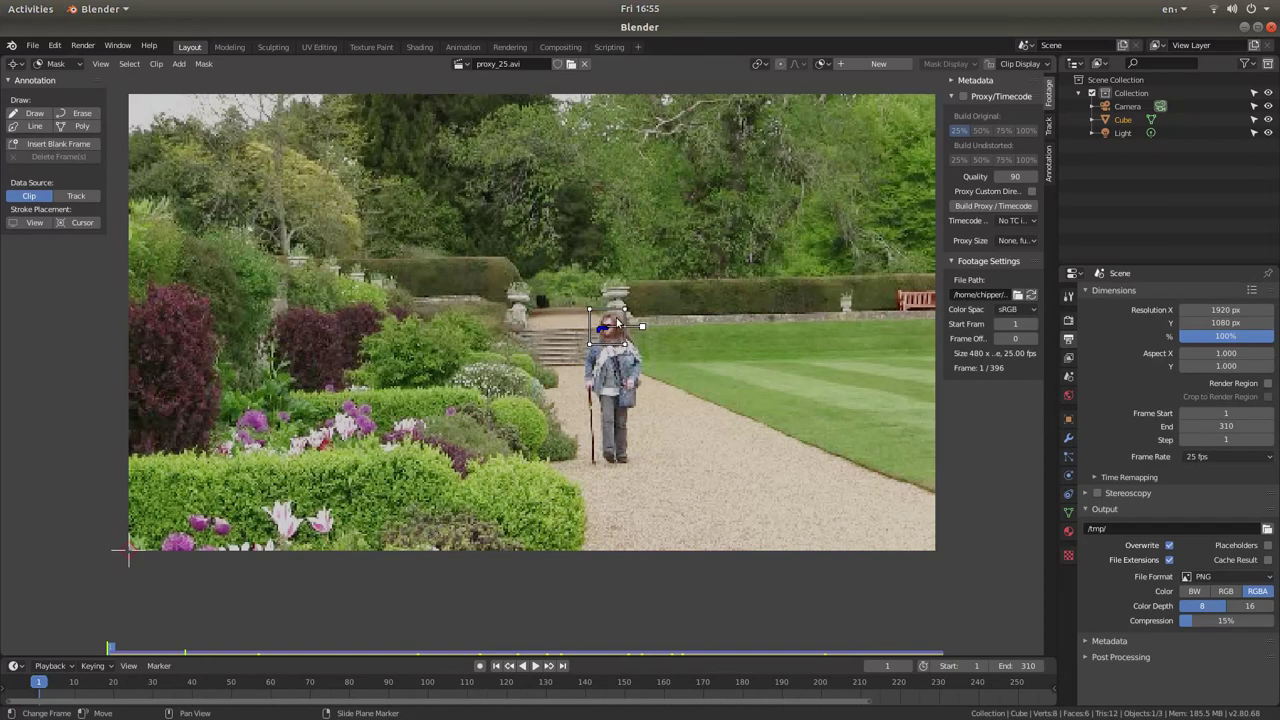
click(182, 64)
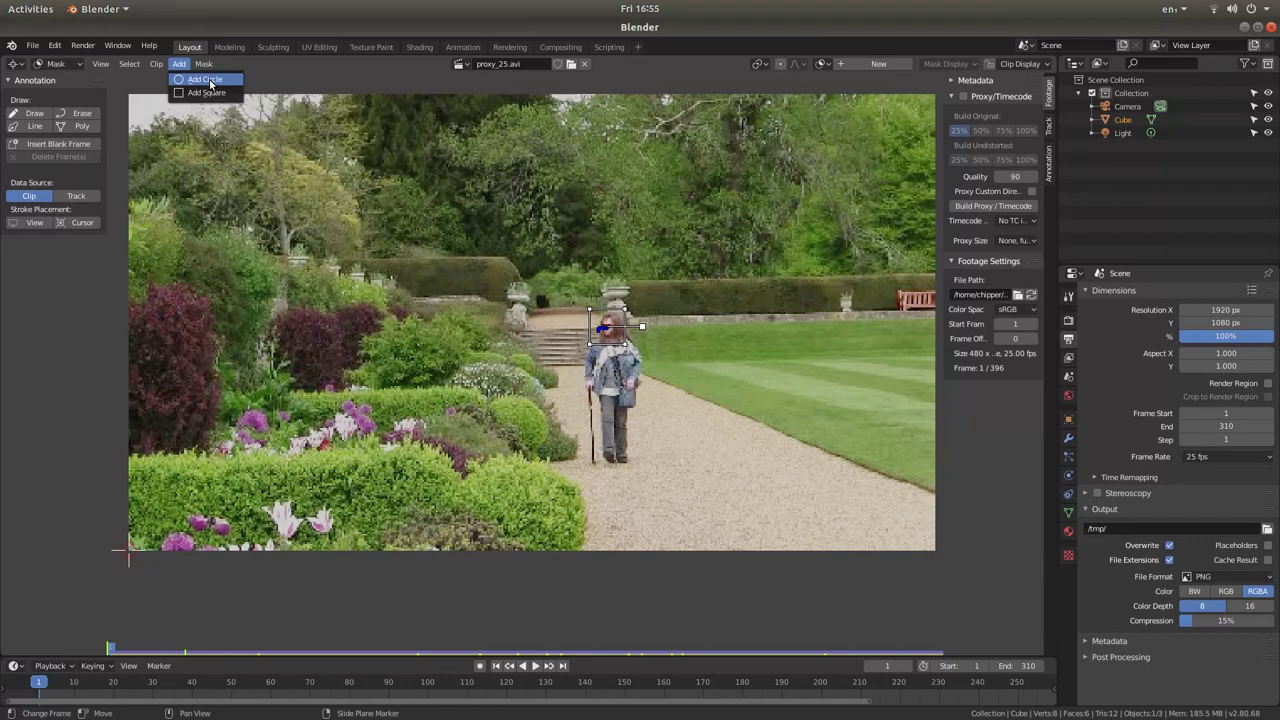
click(207, 80)
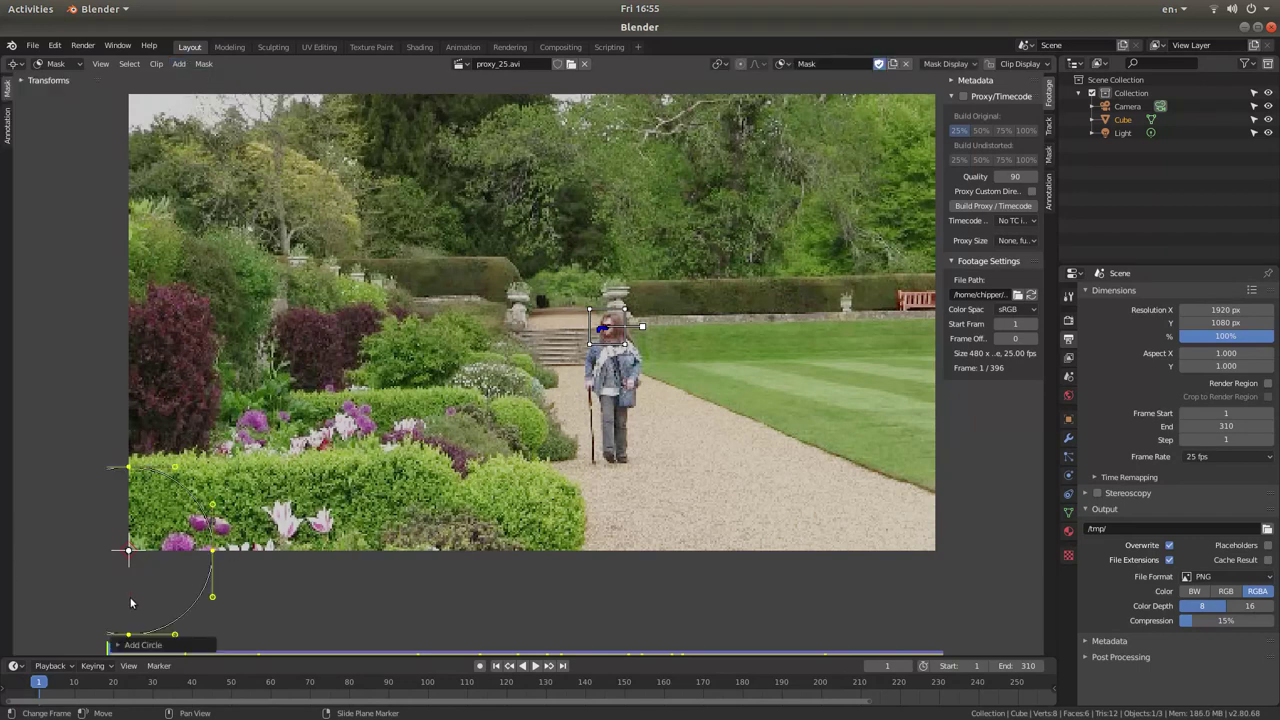
- Move the circle mask about 0.59 across and 0.28 up so it is centred on the face marker at frame 1
scroll(144, 562, down, 2)
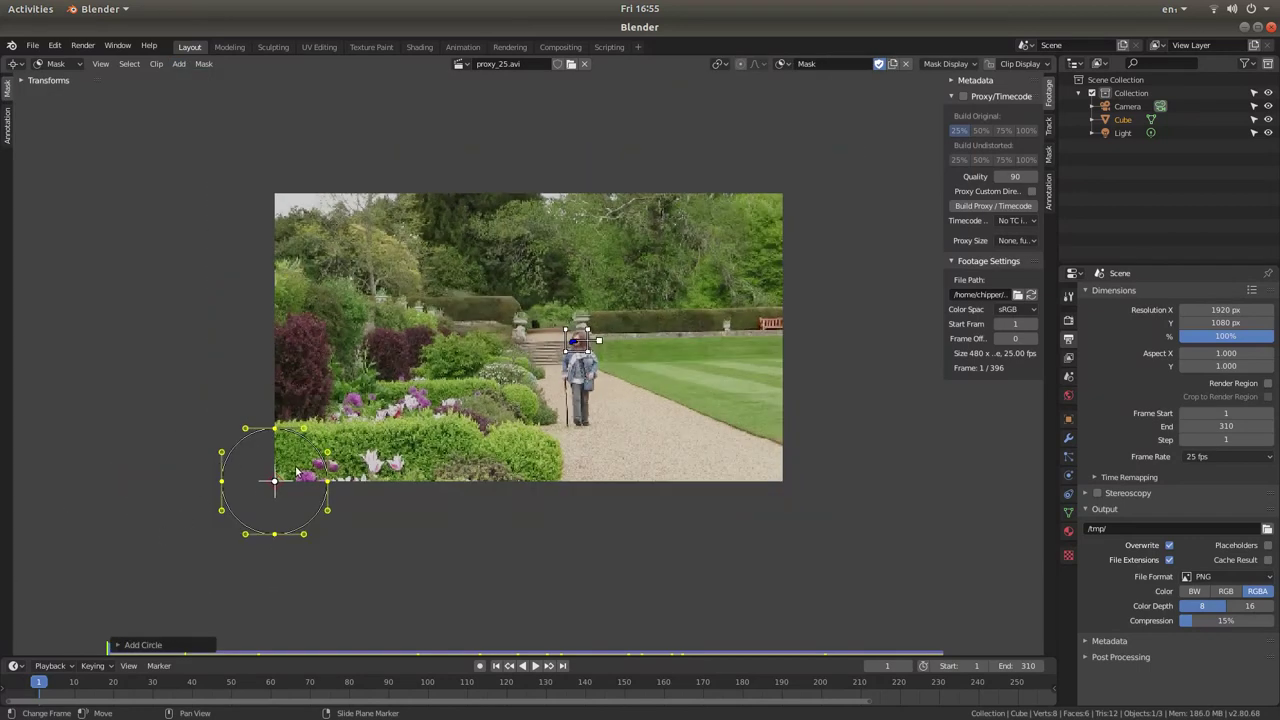
scroll(400, 478, up, 2)
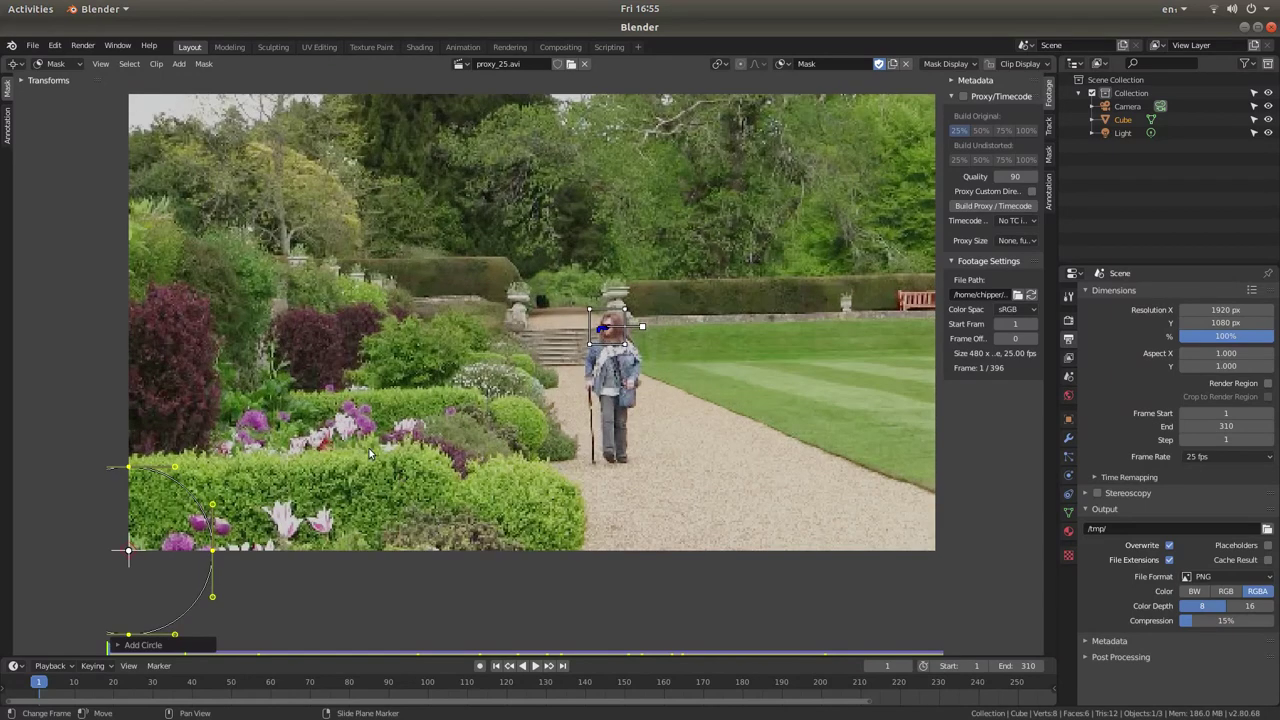
key(g)
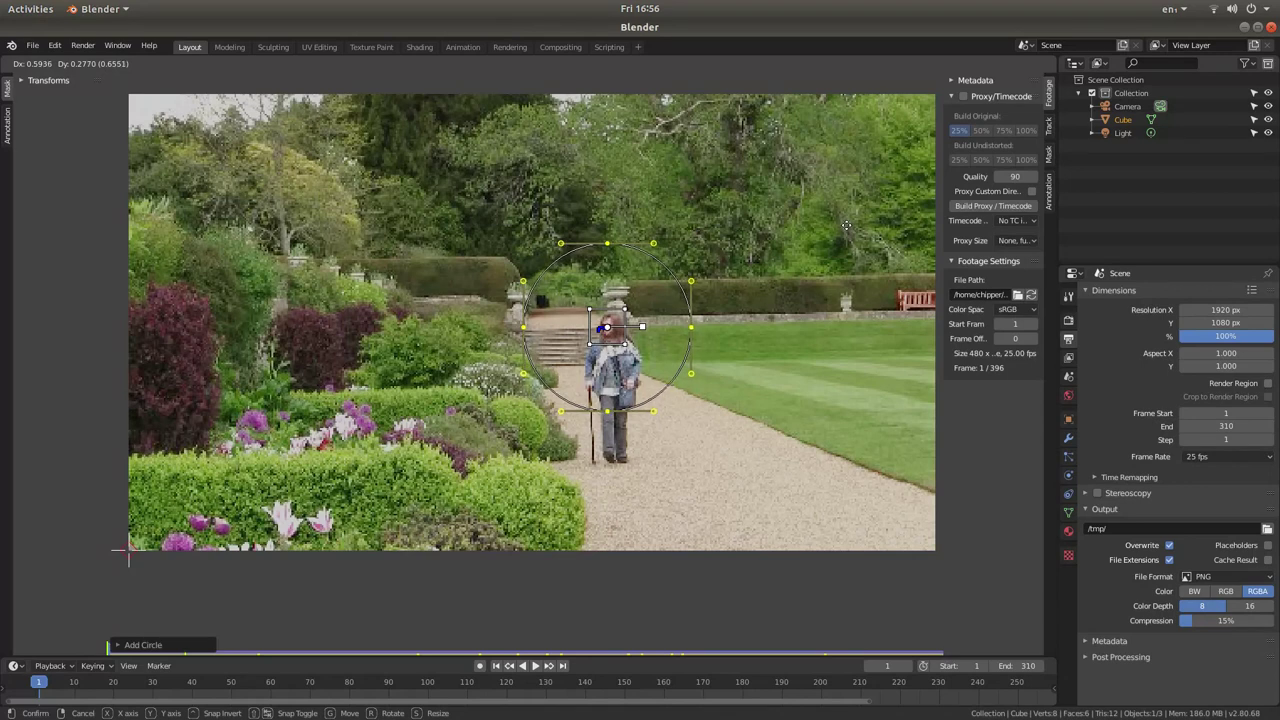
click(846, 229)
scroll(691, 288, up, 3)
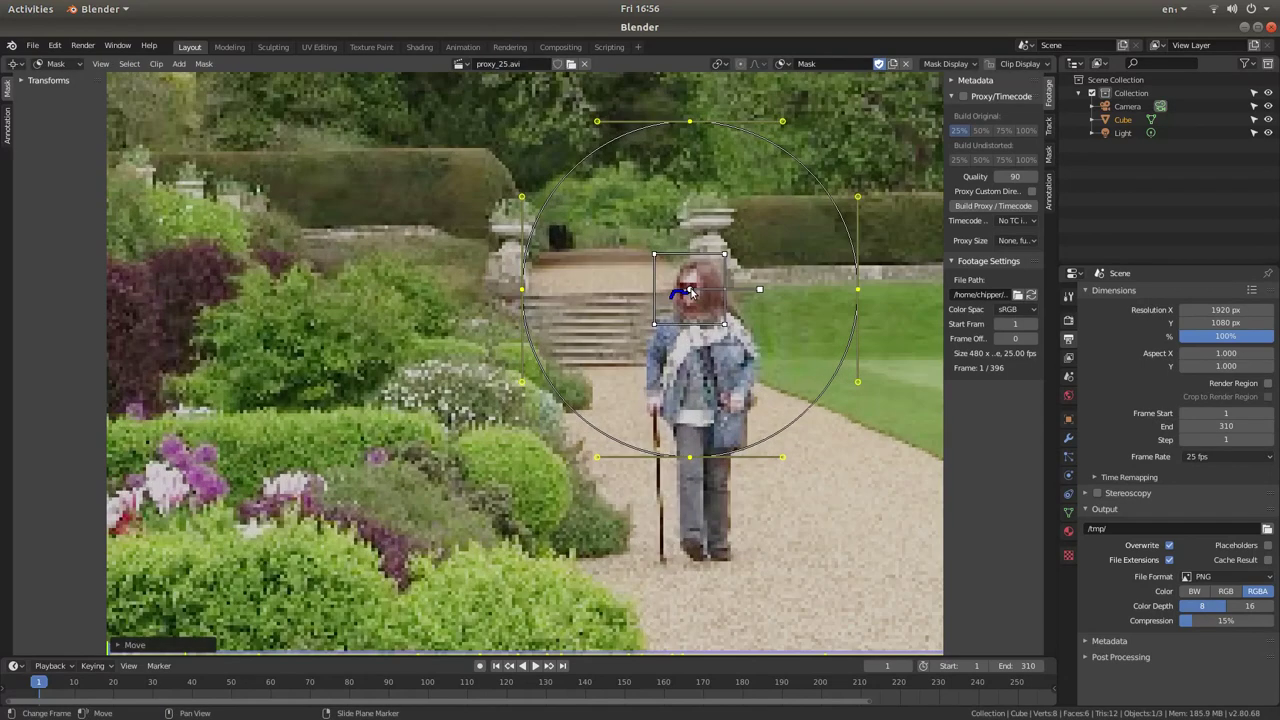
scroll(691, 288, down, 2)
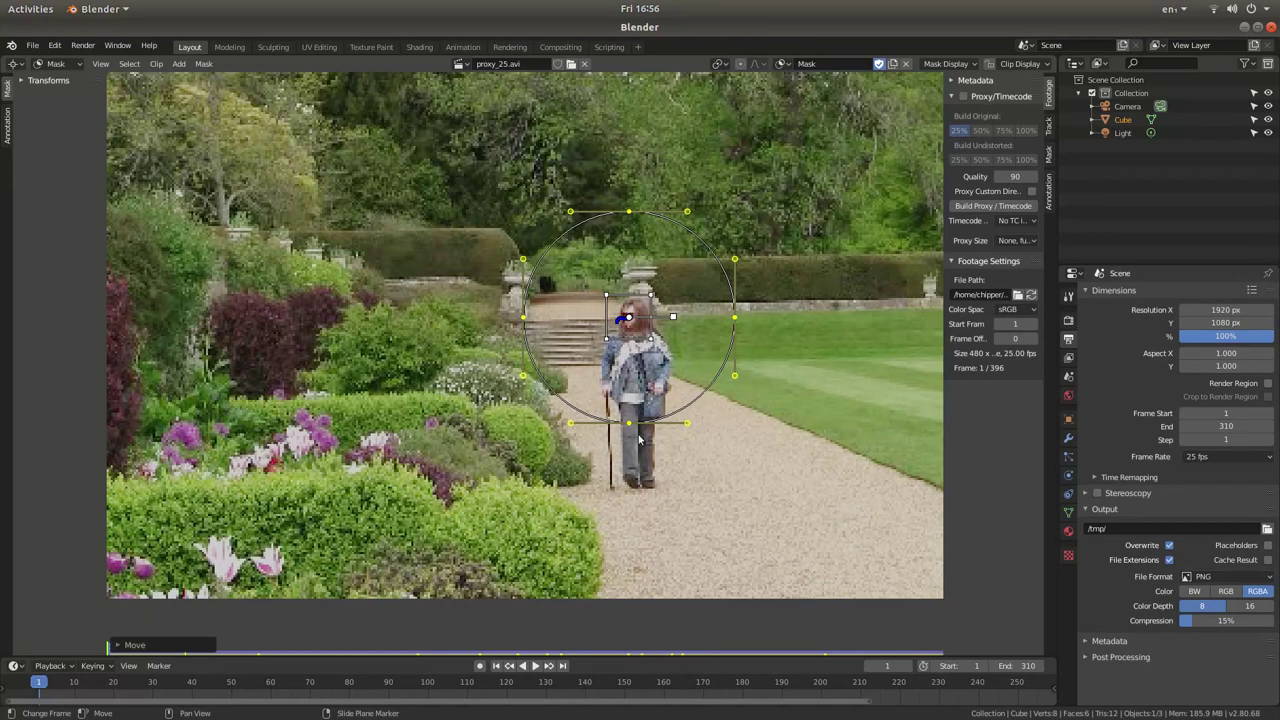
- Enable automatic keyframing and shrink the circle mask to about a fifth of its size, fitting it just inside the face marker
click(479, 666)
key(s)
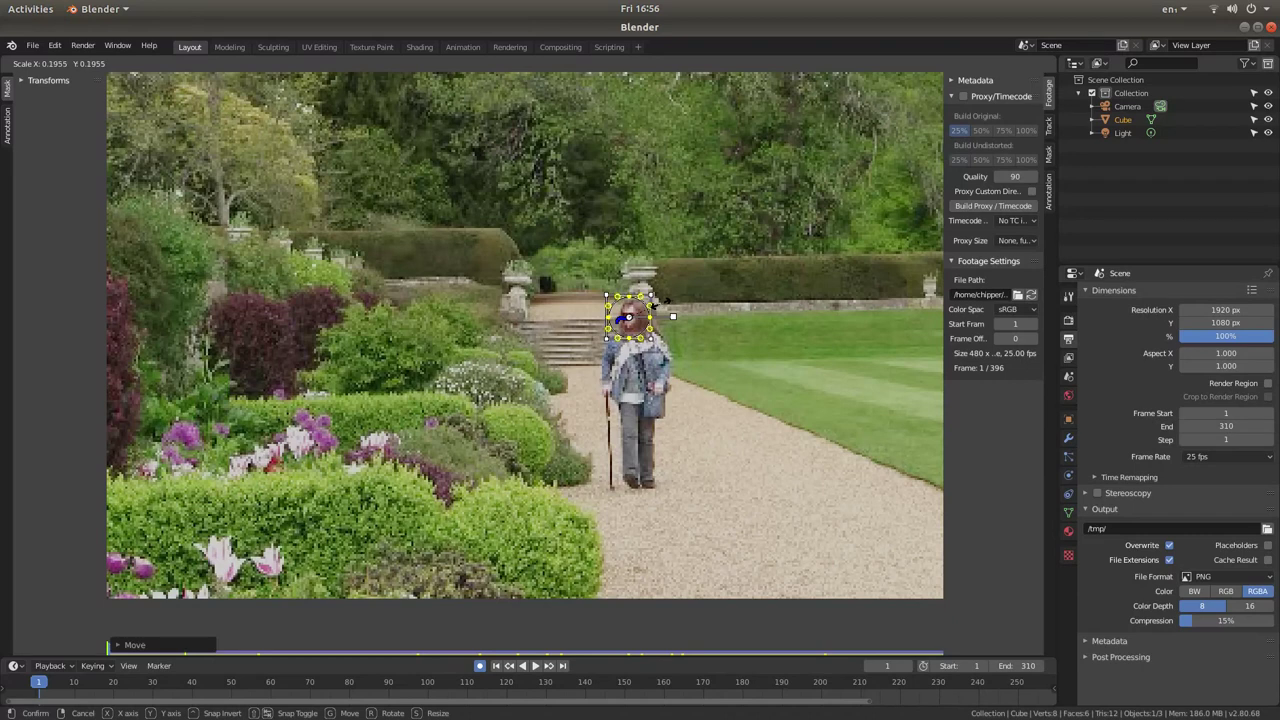
click(660, 302)
scroll(735, 222, up, 3)
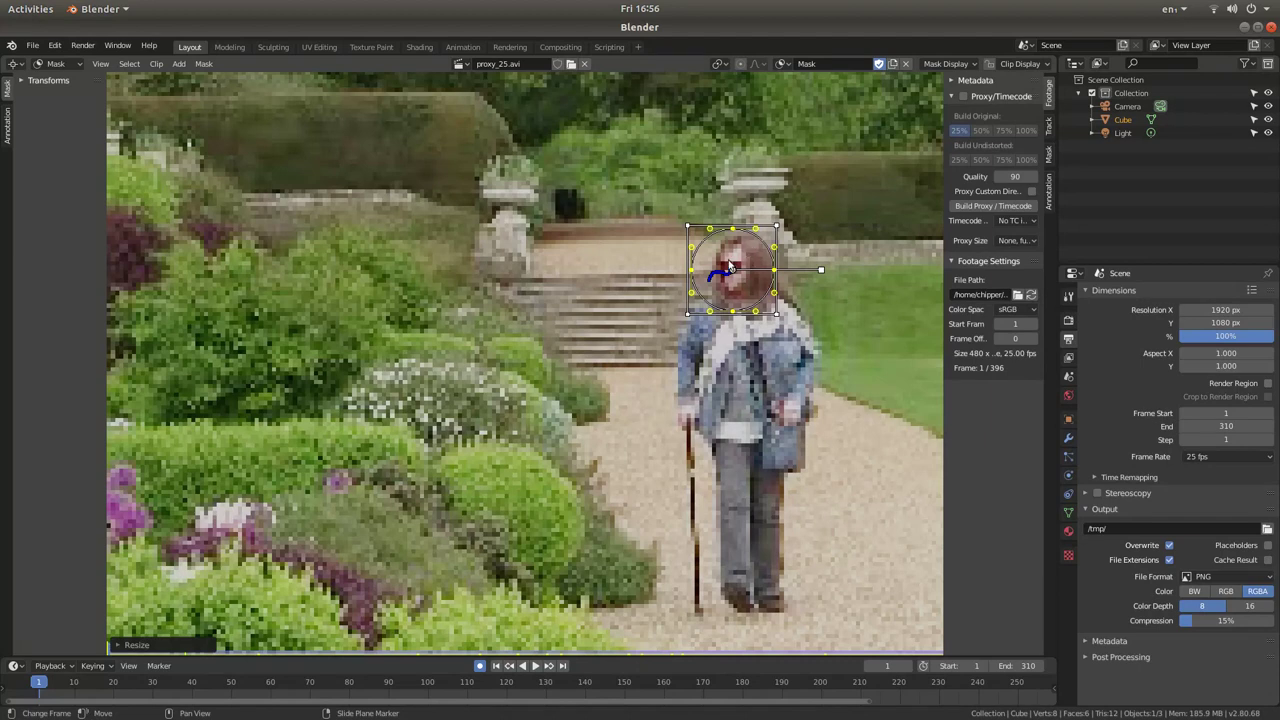
key(s)
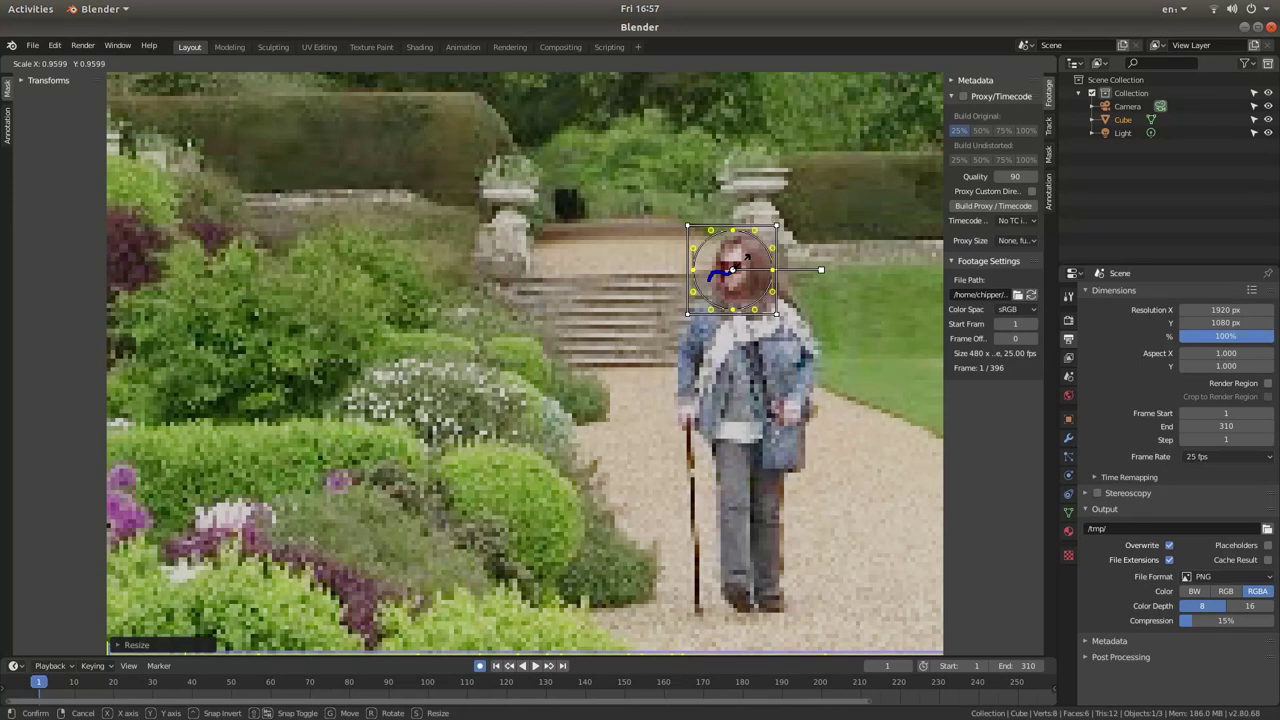
click(741, 261)
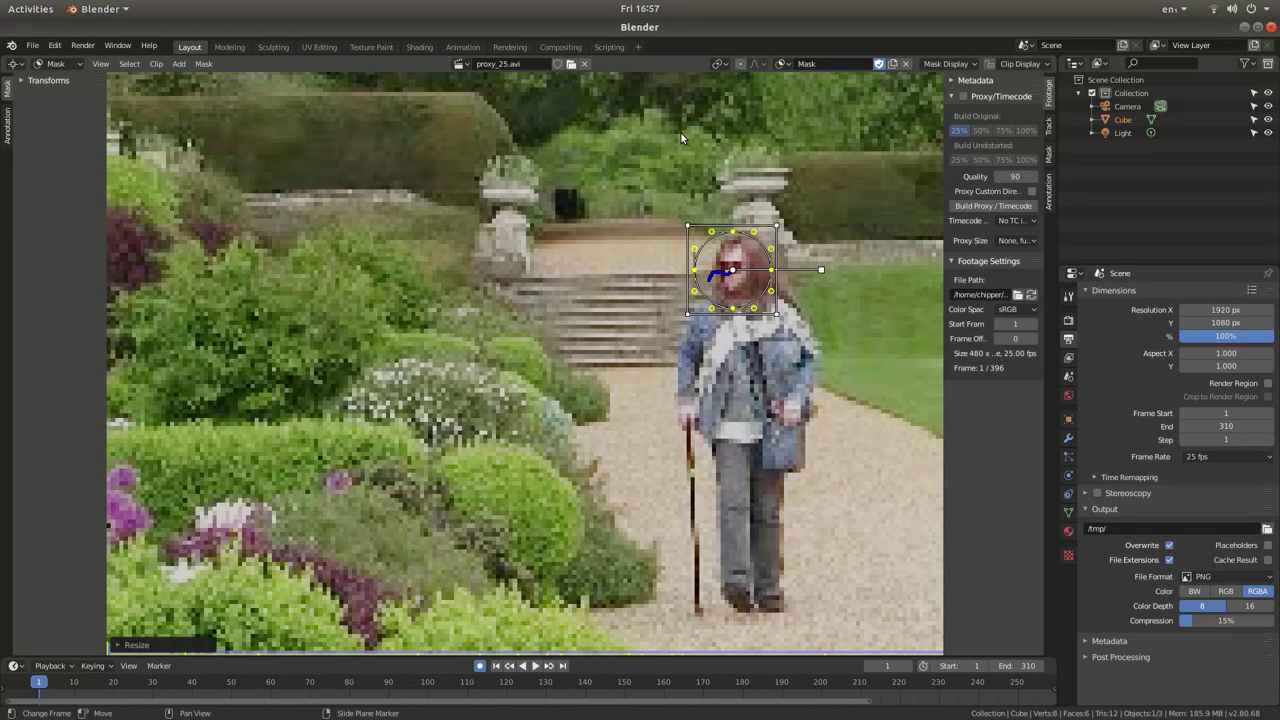
- Parent the circle mask to the face track and play the clip to check that it follows
click(204, 64)
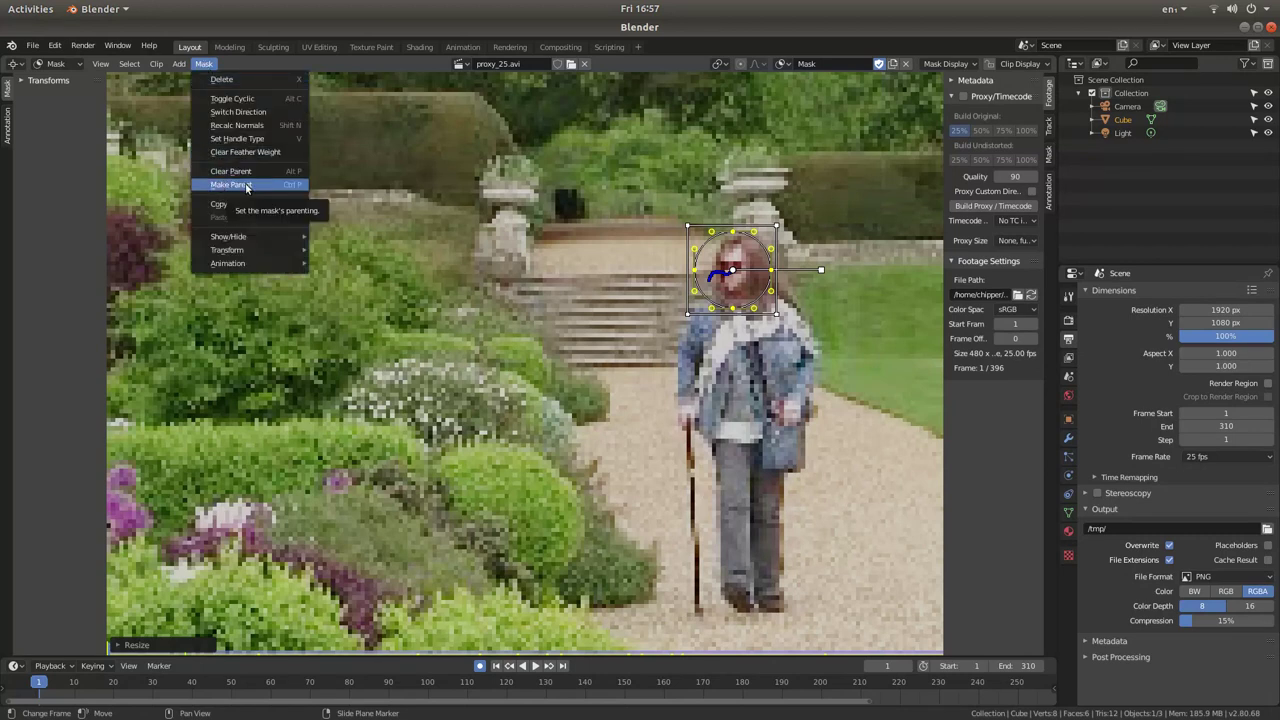
click(240, 185)
key(Home)
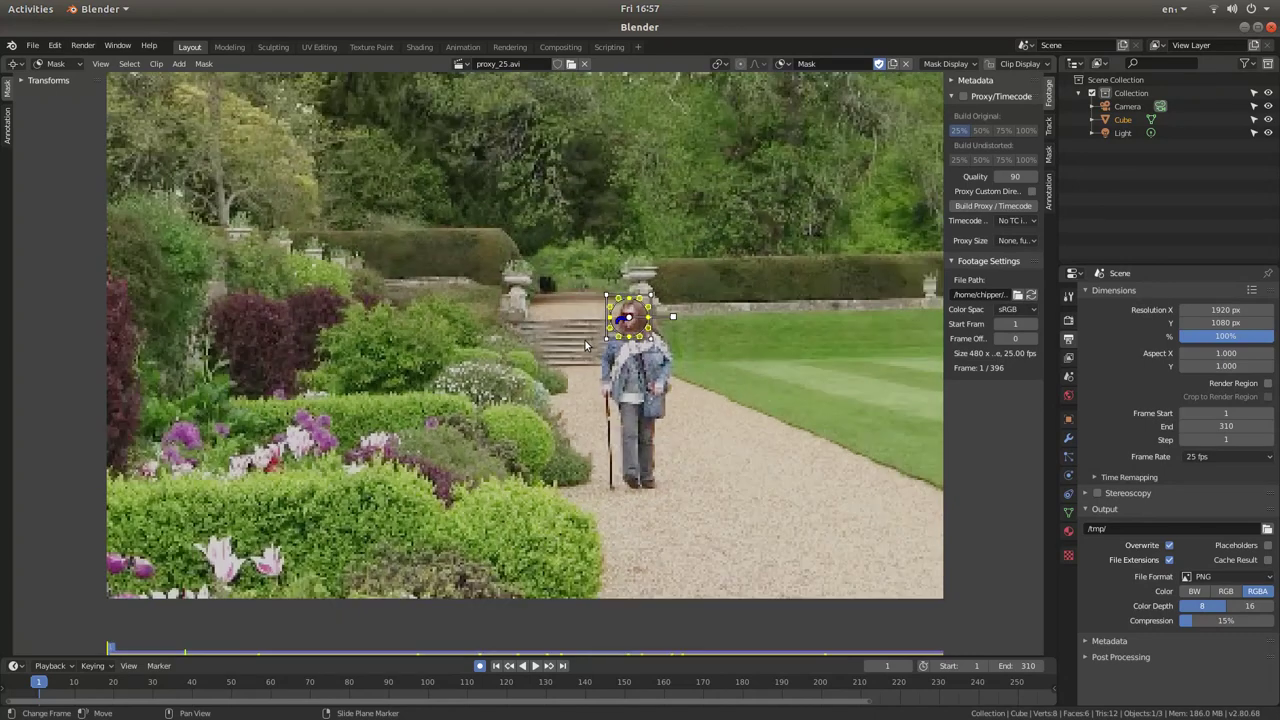
click(536, 666)
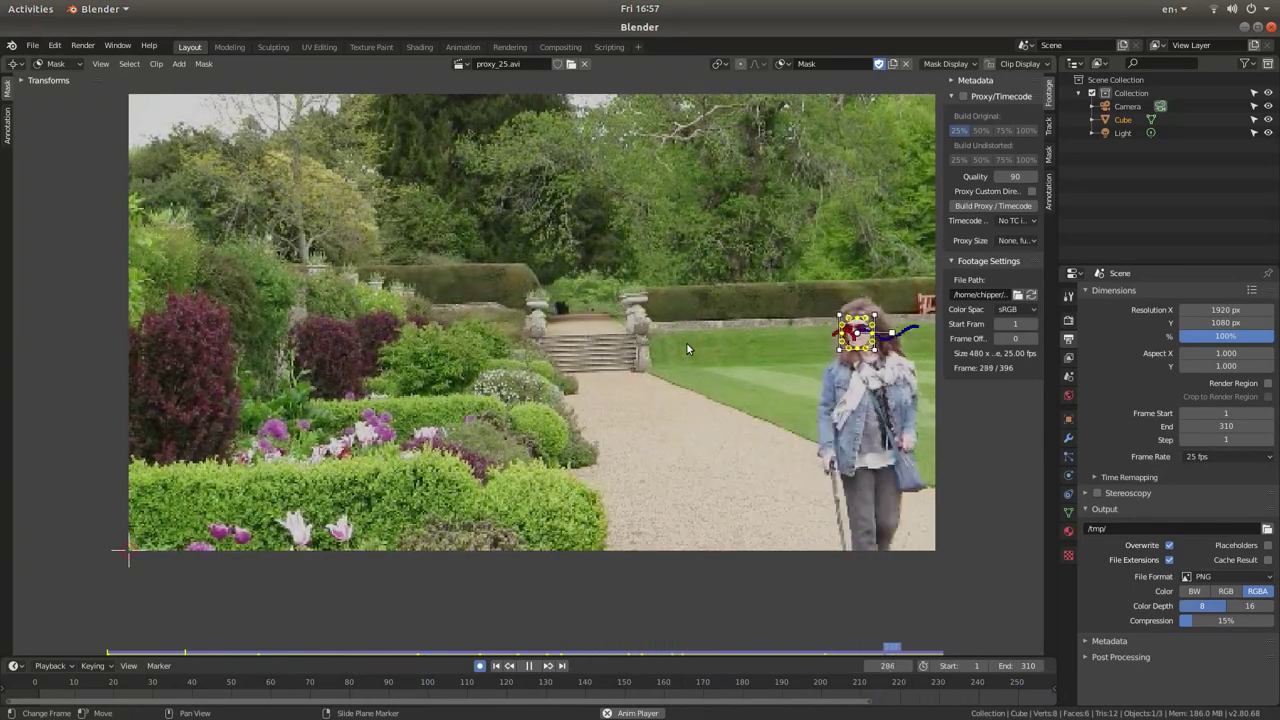
key(space)
- At end frame 310, enlarge the circle mask and move it slightly up to cover the woman's whole face
click(563, 666)
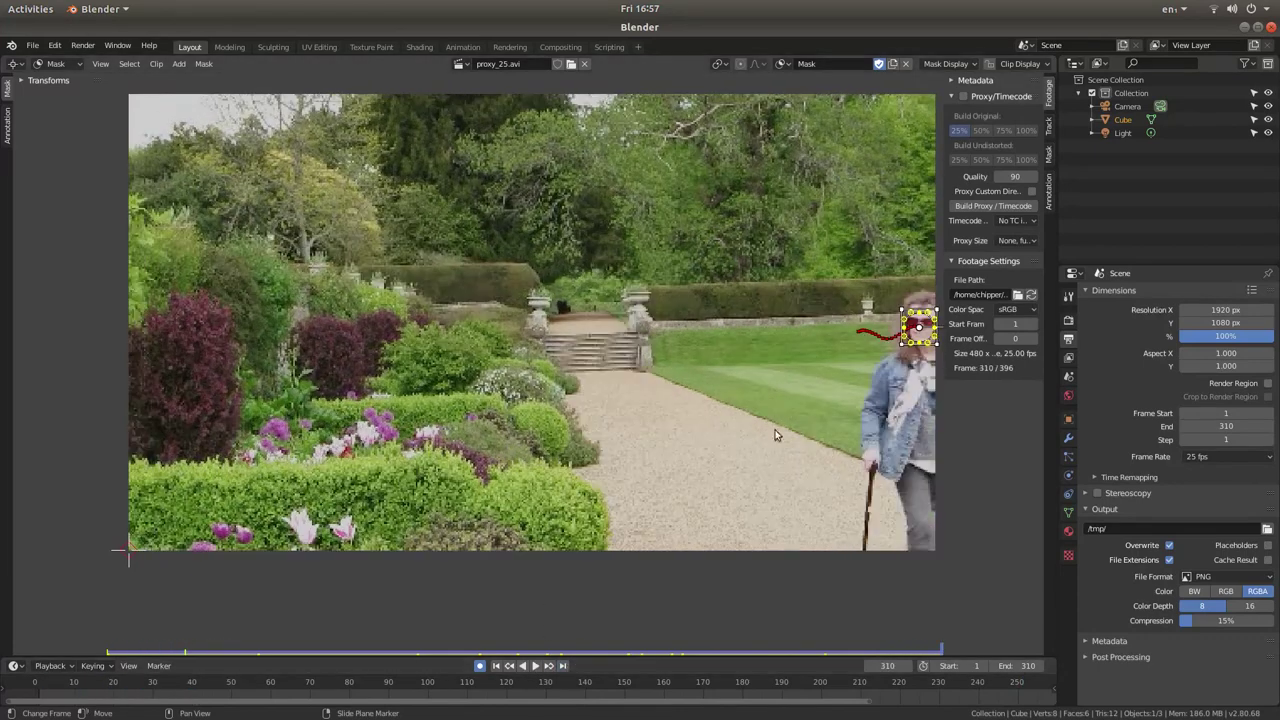
middle_drag(830, 274, 585, 340)
scroll(586, 343, up, 3)
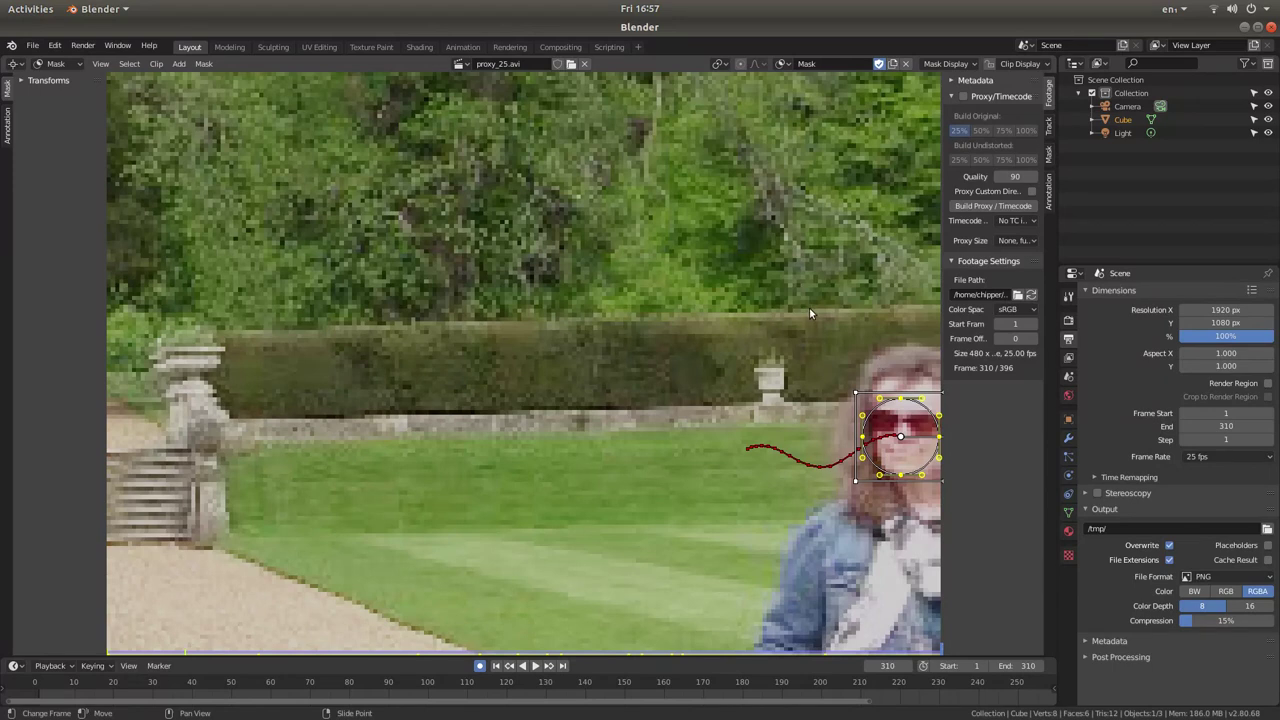
key(s)
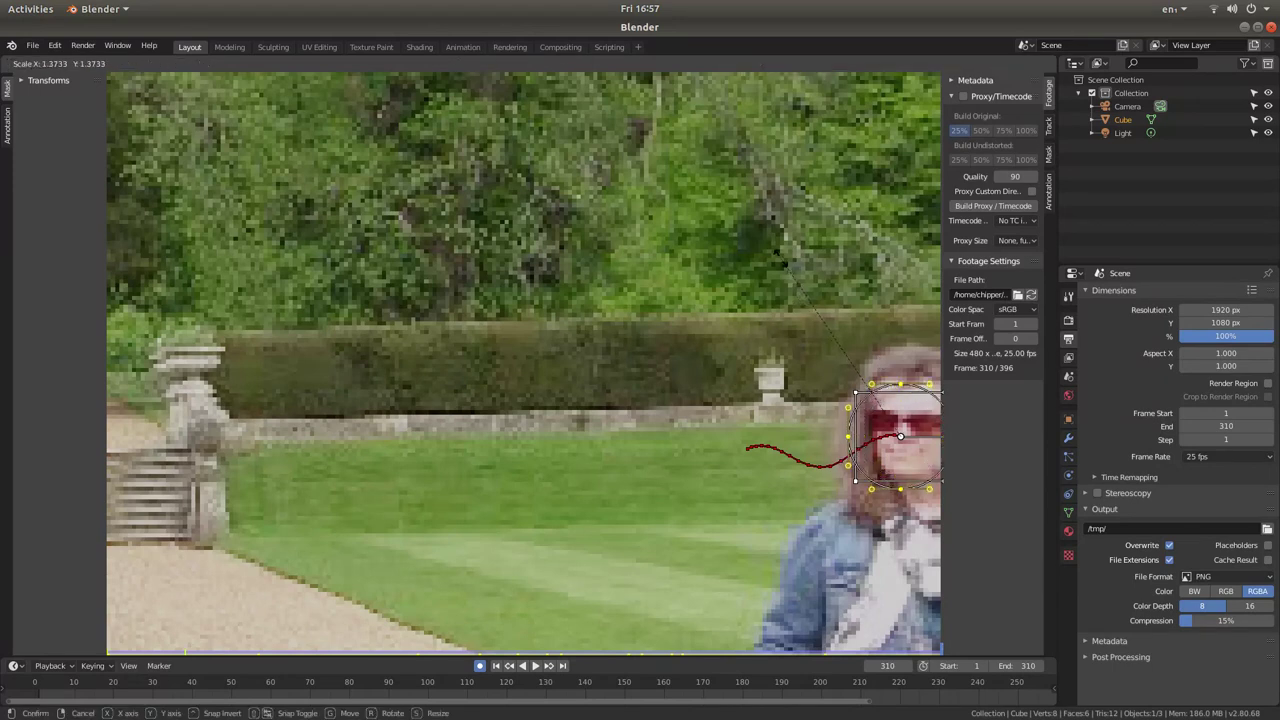
click(755, 208)
key(g)
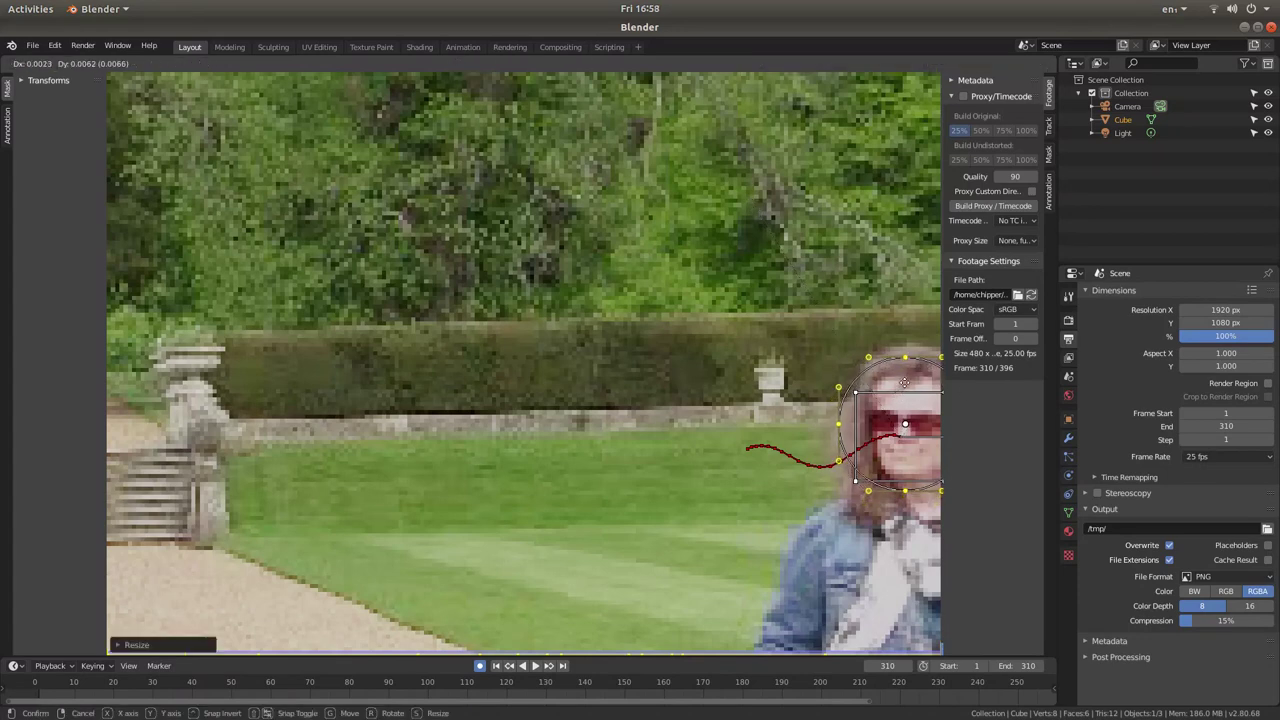
click(904, 383)
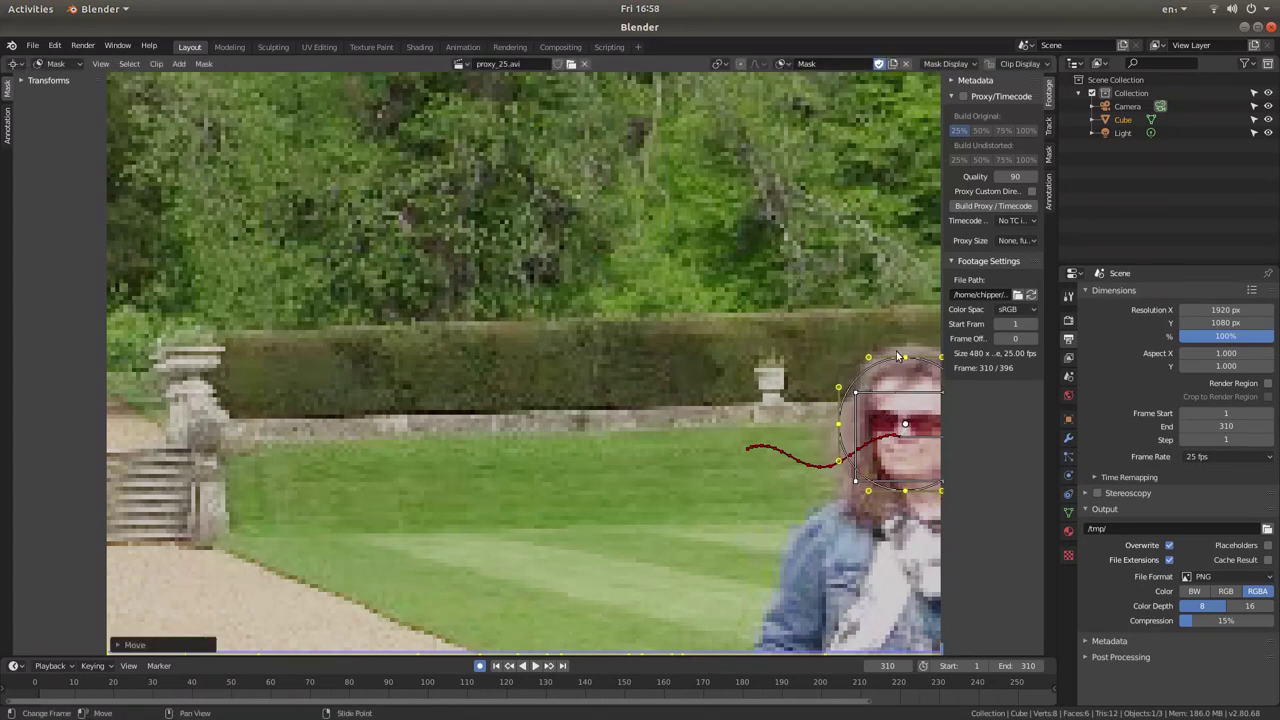
click(480, 666)
- Return to frame 1 and play the clip with the whole picture in view to check the mask on the walking woman's face
click(496, 666)
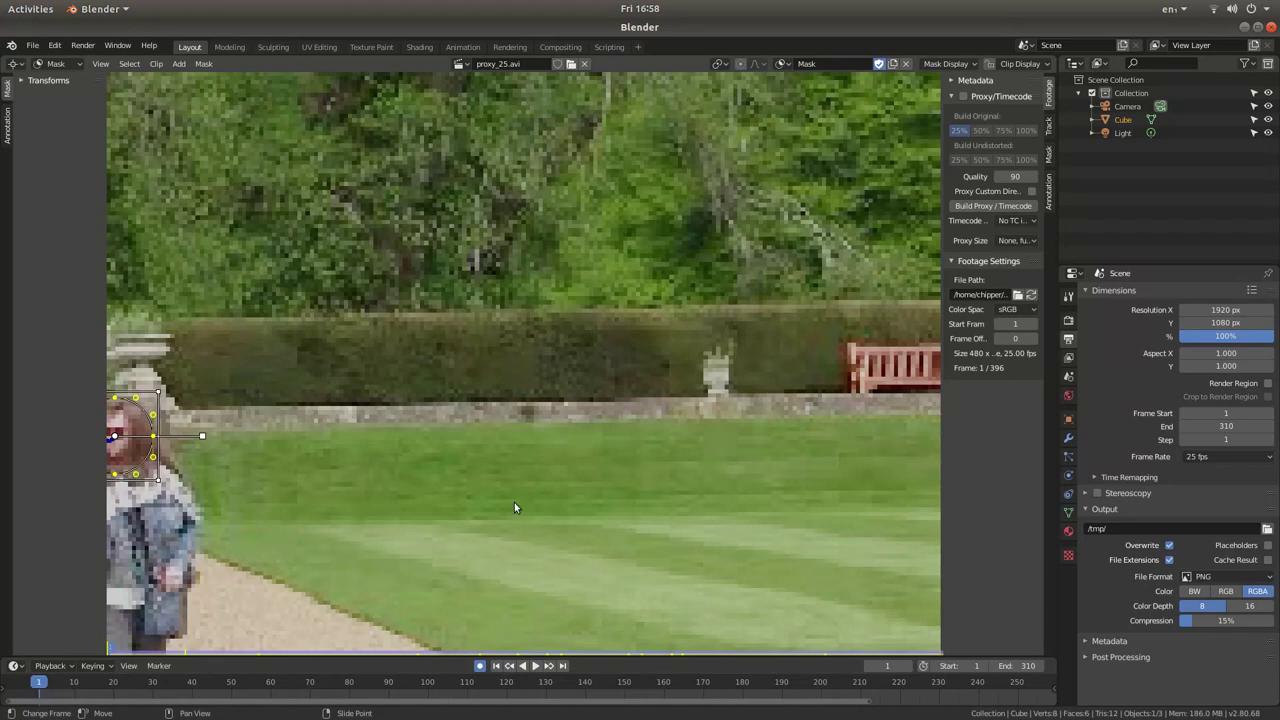
scroll(514, 502, down, 2)
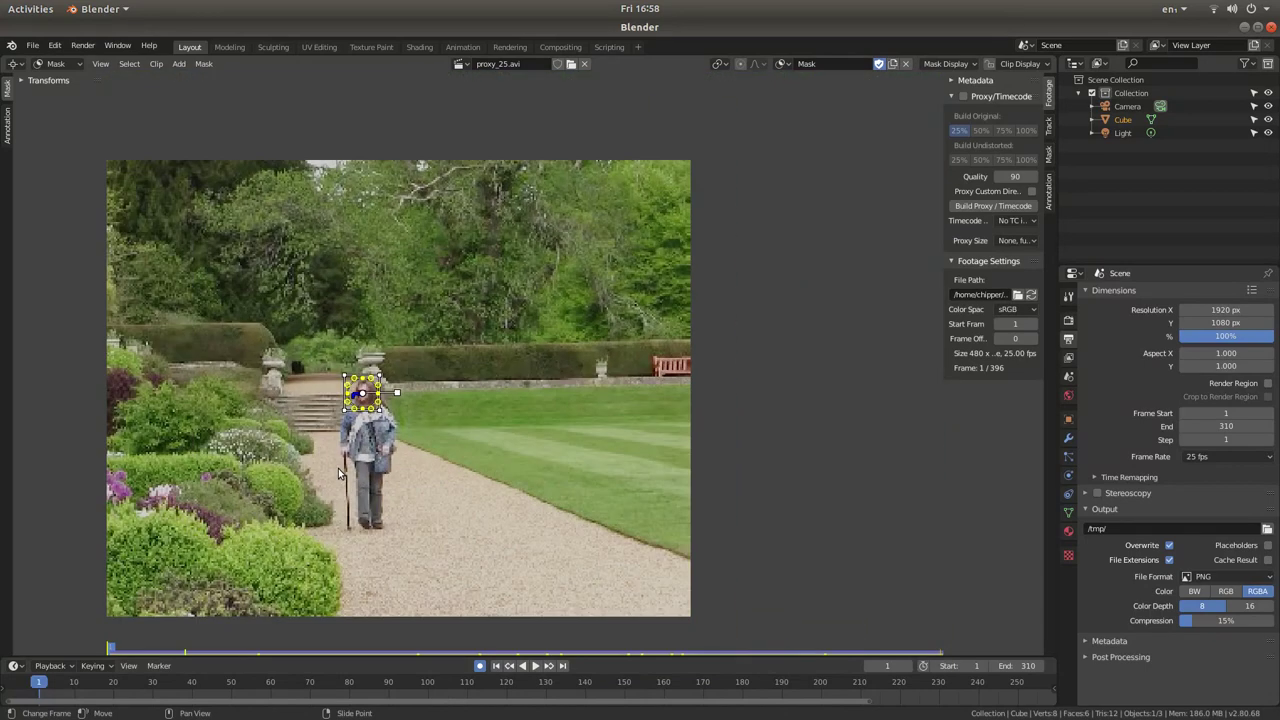
scroll(338, 470, down, 1)
middle_drag(338, 470, 581, 438)
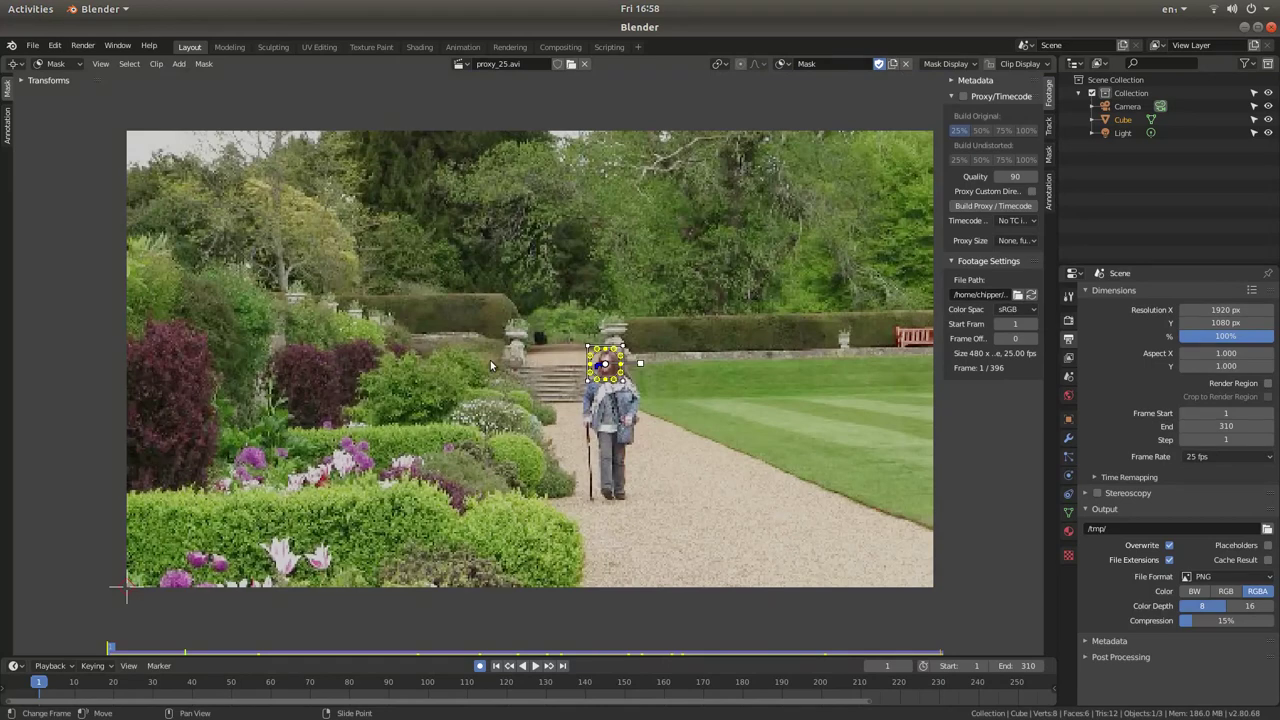
click(535, 665)
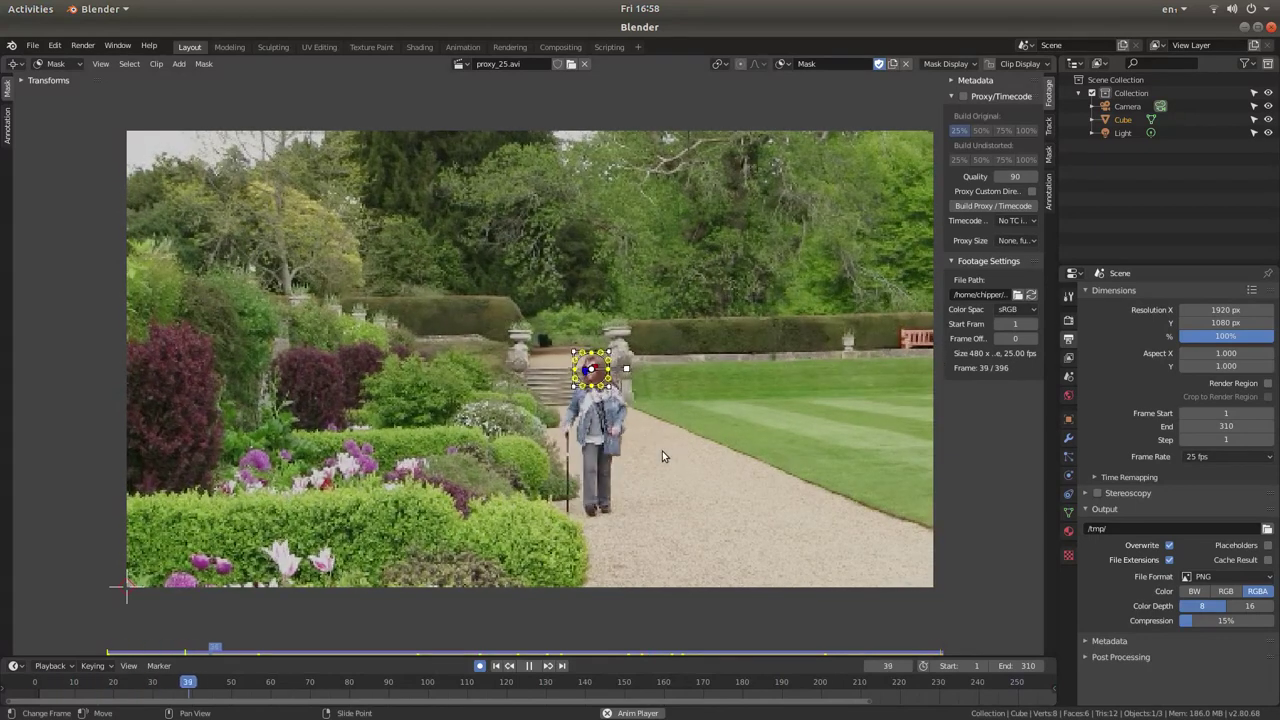
click(530, 666)
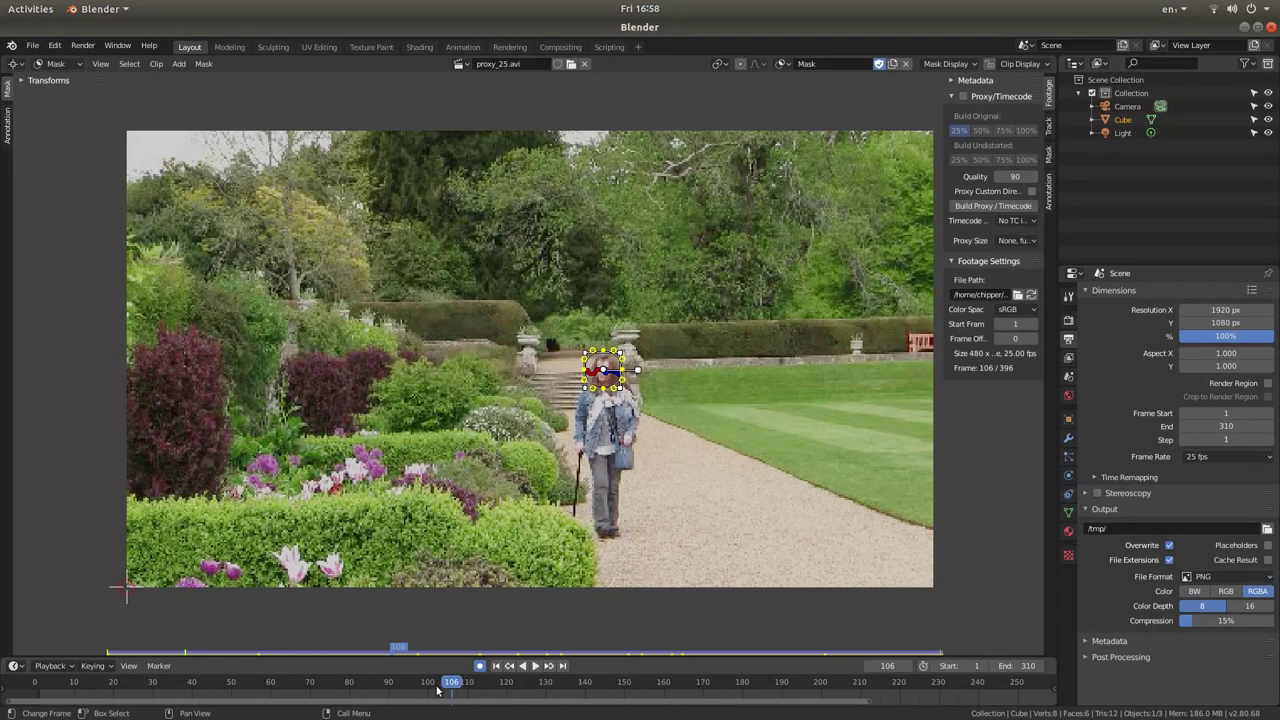
key(space)
- At frame 167, move the circle mask slightly left so it is centred on the woman's face
mouse_move(452, 686)
mouse_down()
mouse_move(714, 688)
mouse_move(672, 688)
mouse_move(691, 688)
mouse_up()
scroll(715, 355, up, 3)
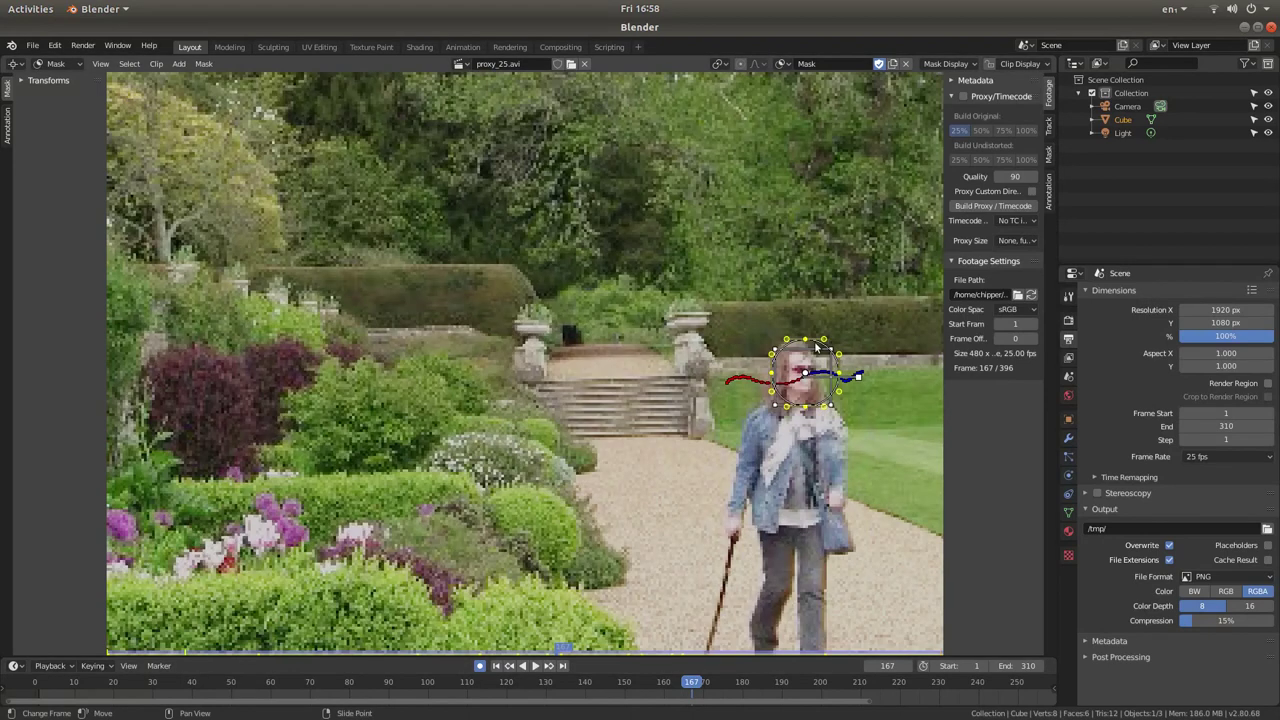
key(g)
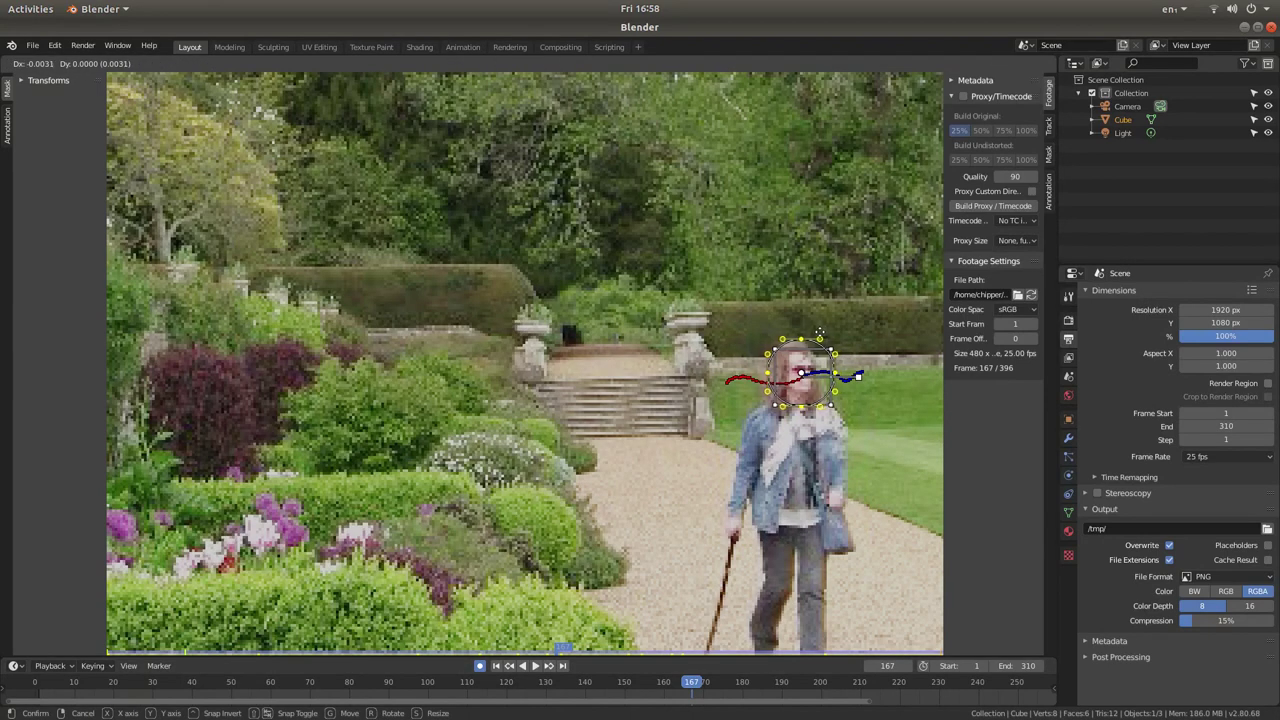
click(818, 333)
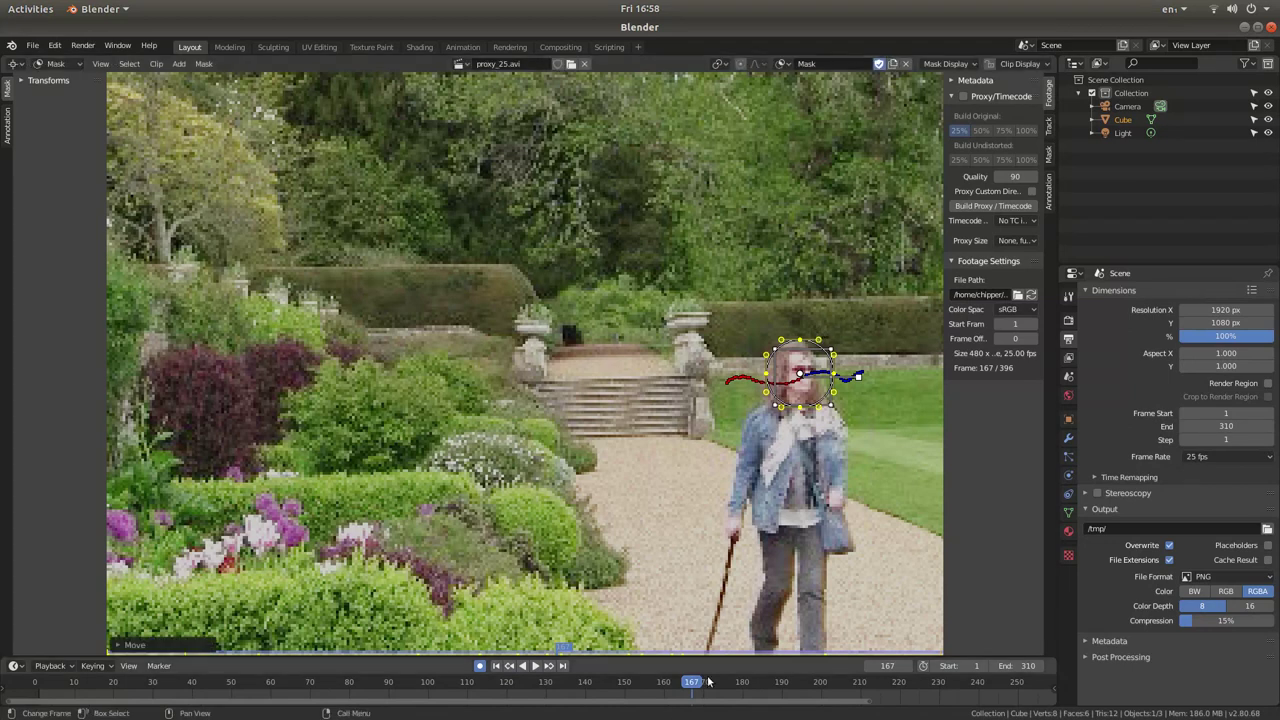
- Scrub through frames 191 and 250 to check how the mask covers the woman's face
drag(692, 685, 786, 684)
middle_drag(826, 467, 509, 452)
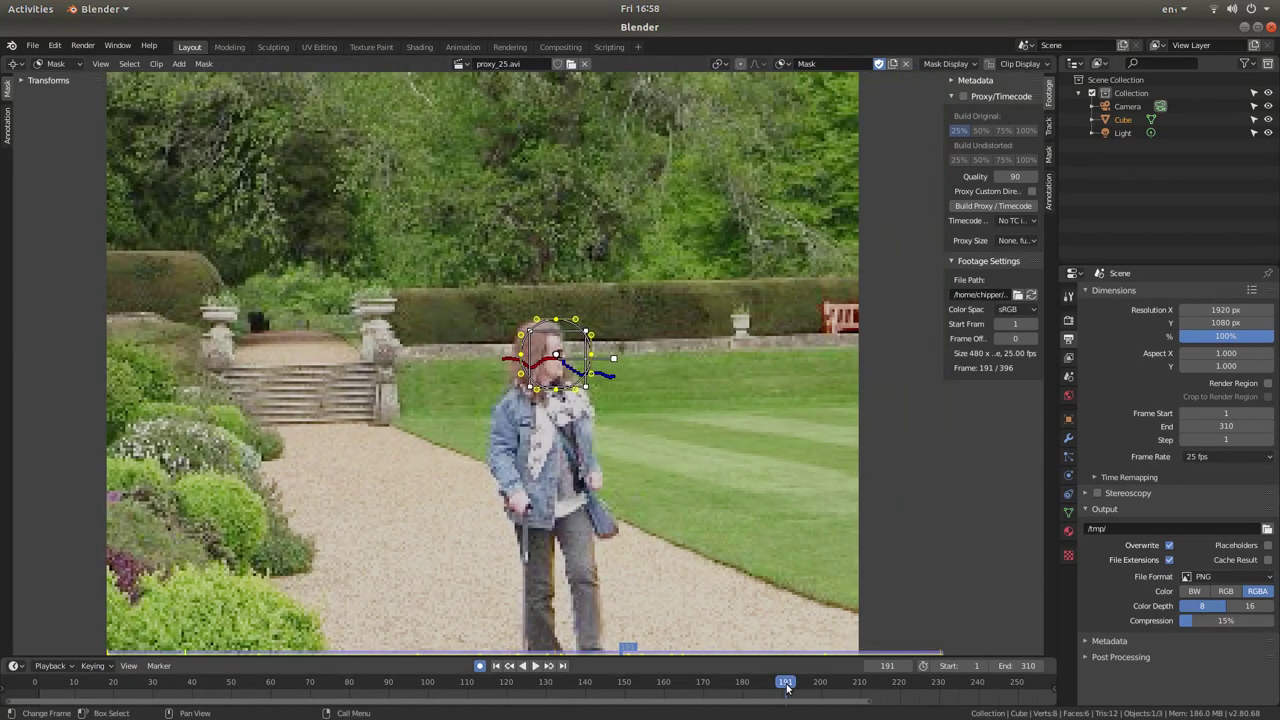
drag(789, 689, 977, 700)
key(space)
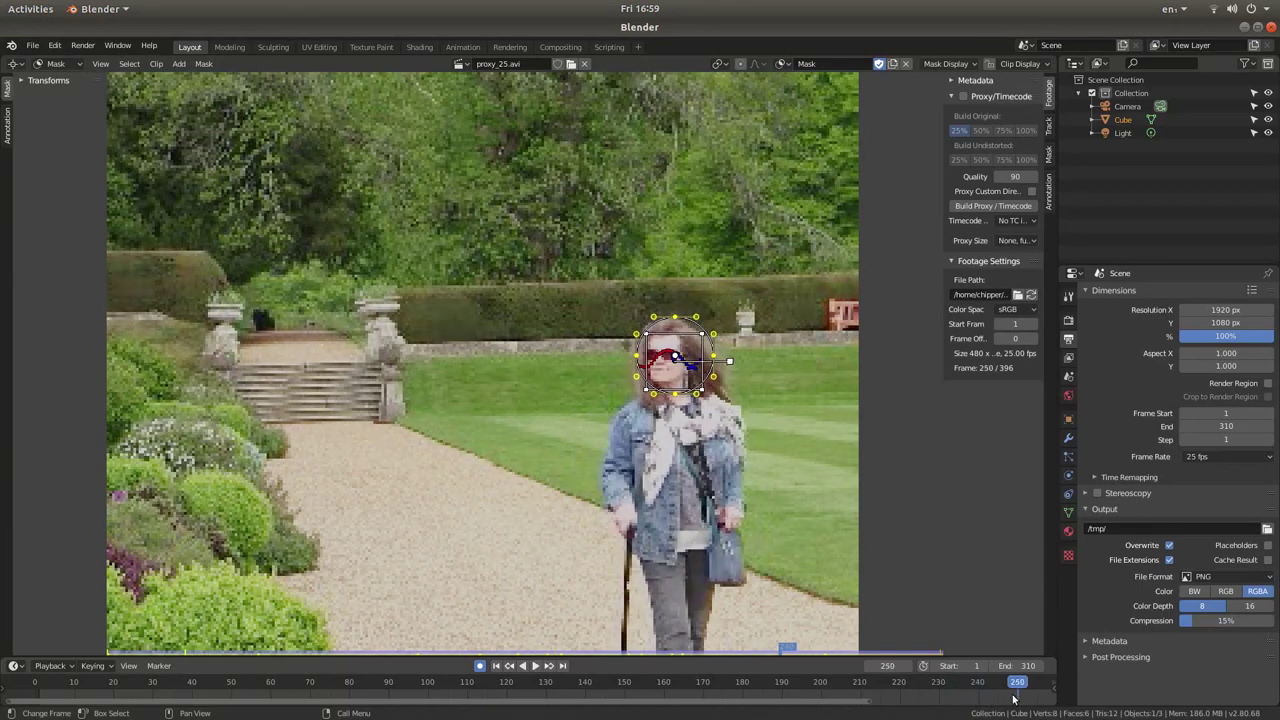
- Enlarge the timeline to show its full frame range, scrub back to about frame 103 to check the mask, and return to frame 1
drag(843, 656, 835, 601)
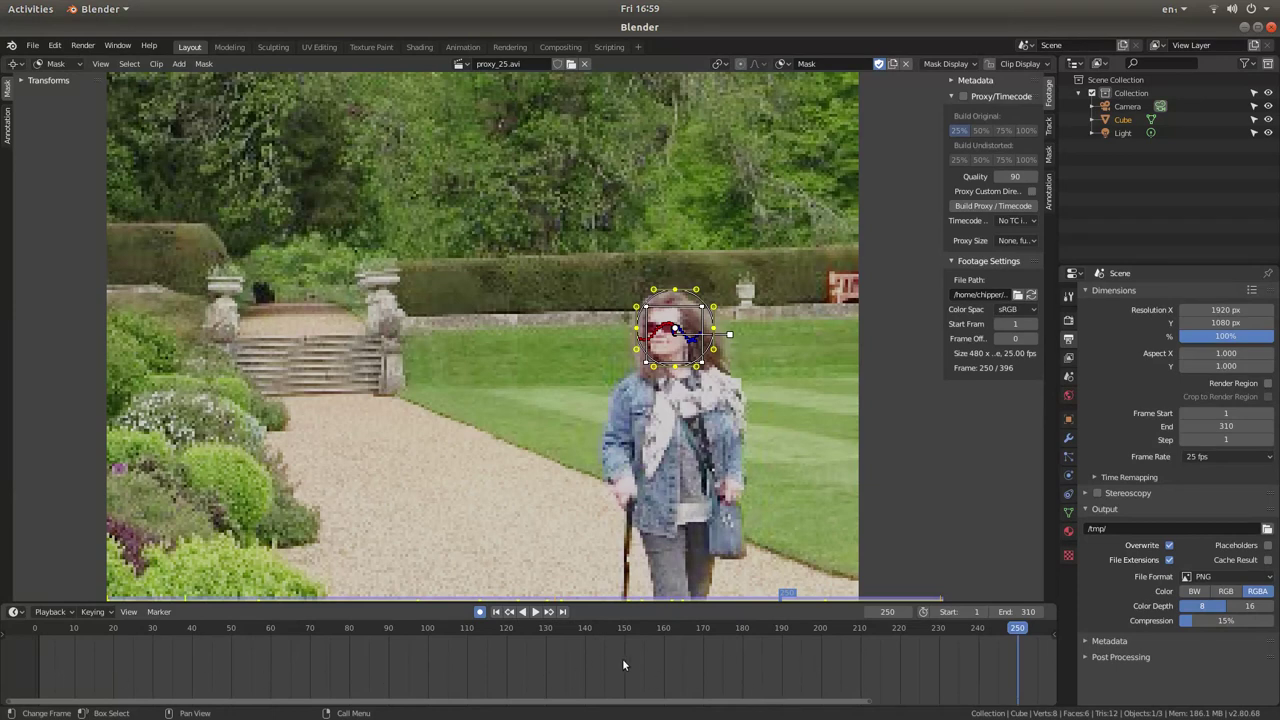
scroll(680, 666, down, 4)
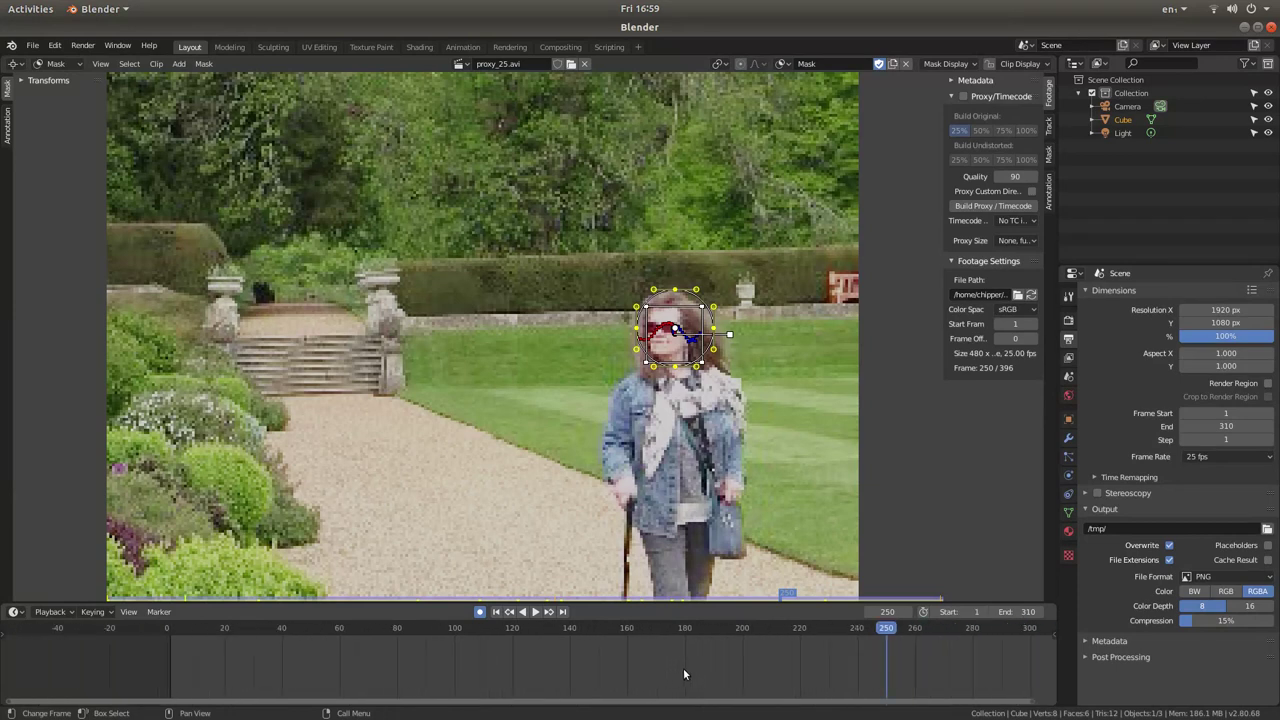
scroll(683, 668, down, 1)
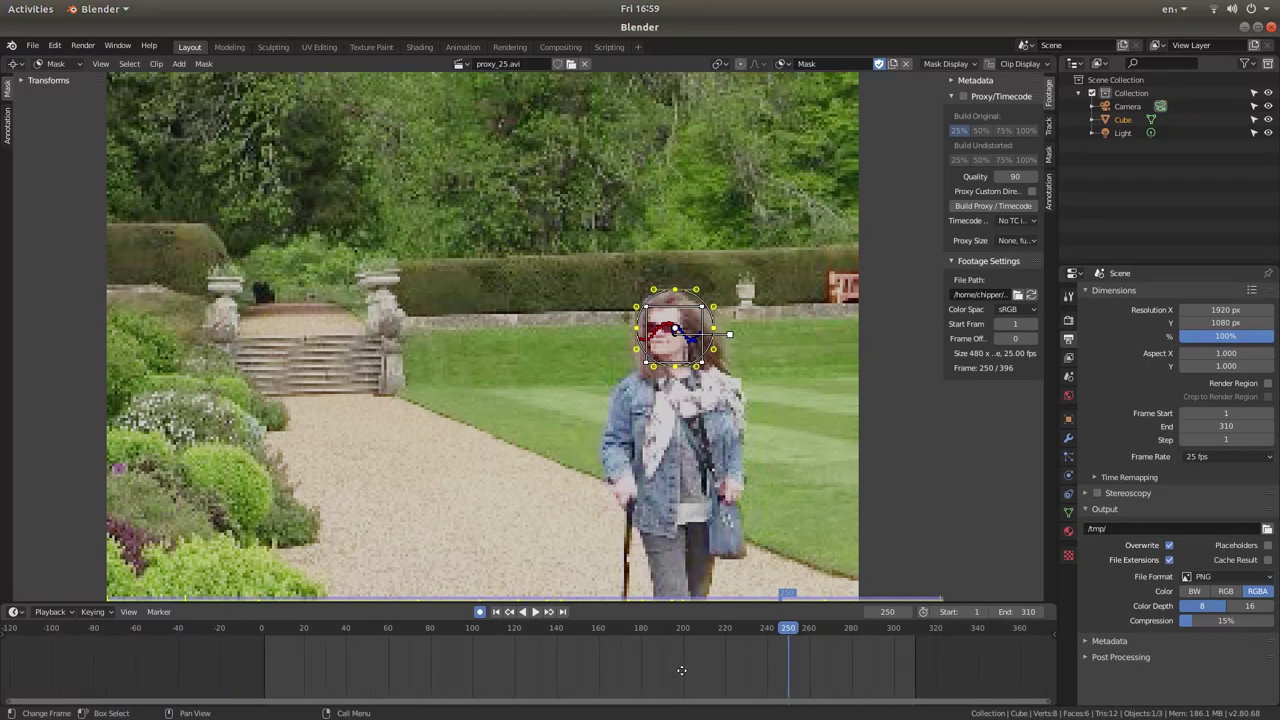
middle_drag(663, 666, 576, 654)
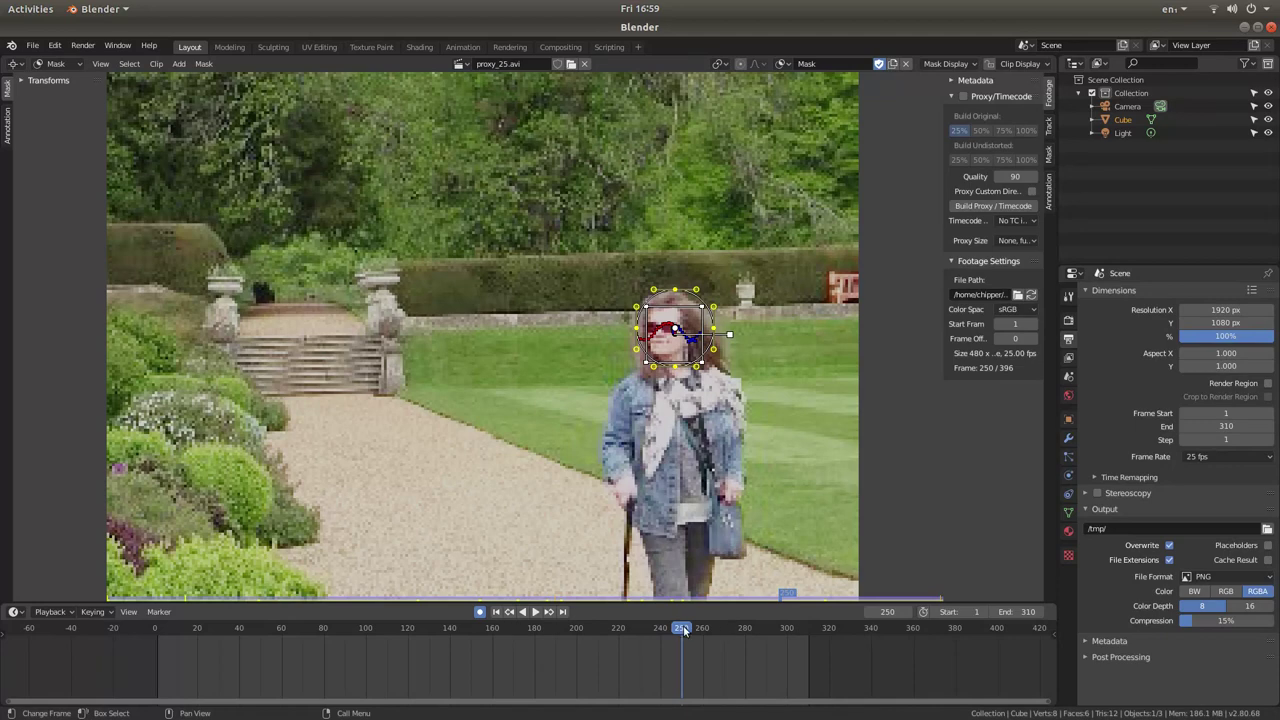
drag(683, 630, 371, 630)
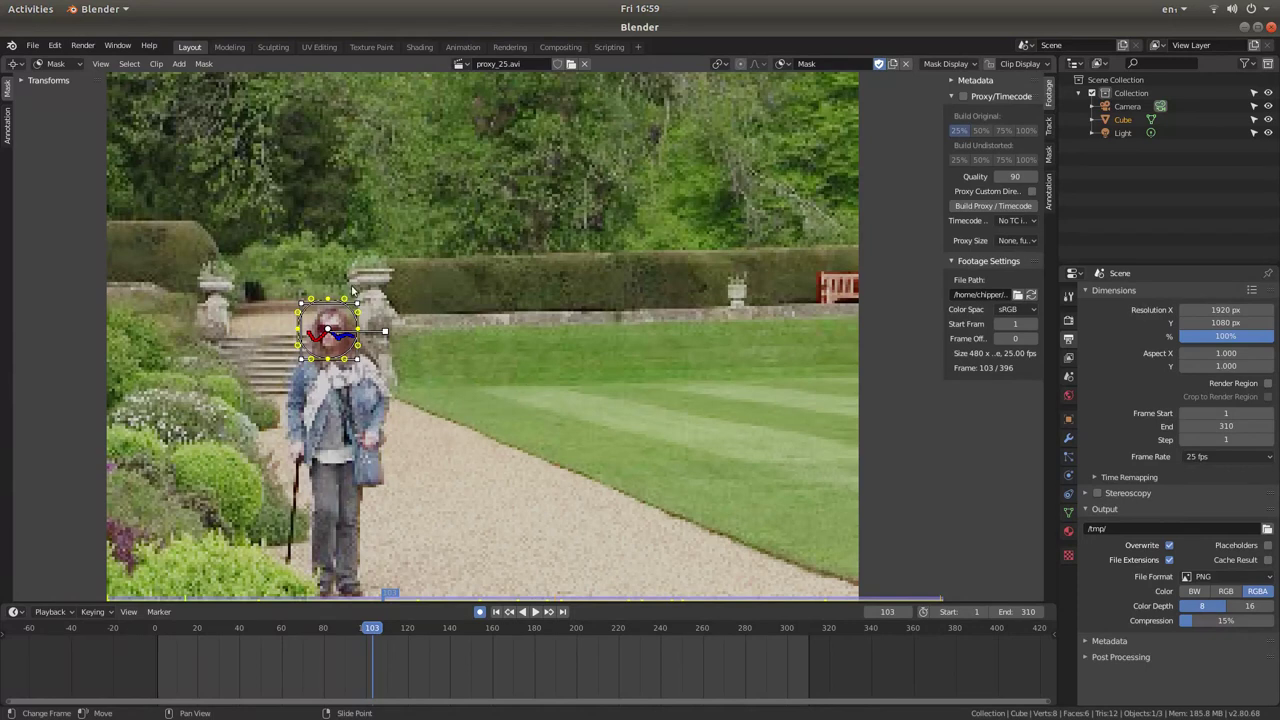
click(495, 612)
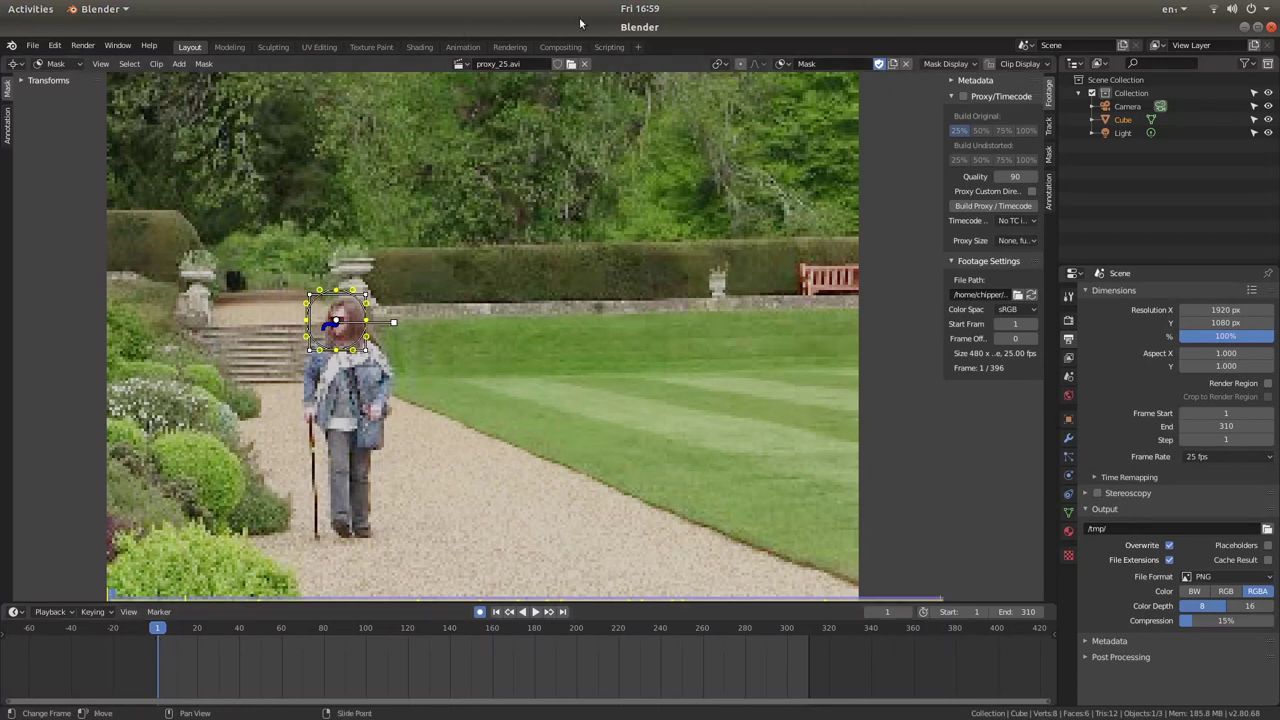
- Add a Video Editing workspace and make its preview area taller
click(639, 47)
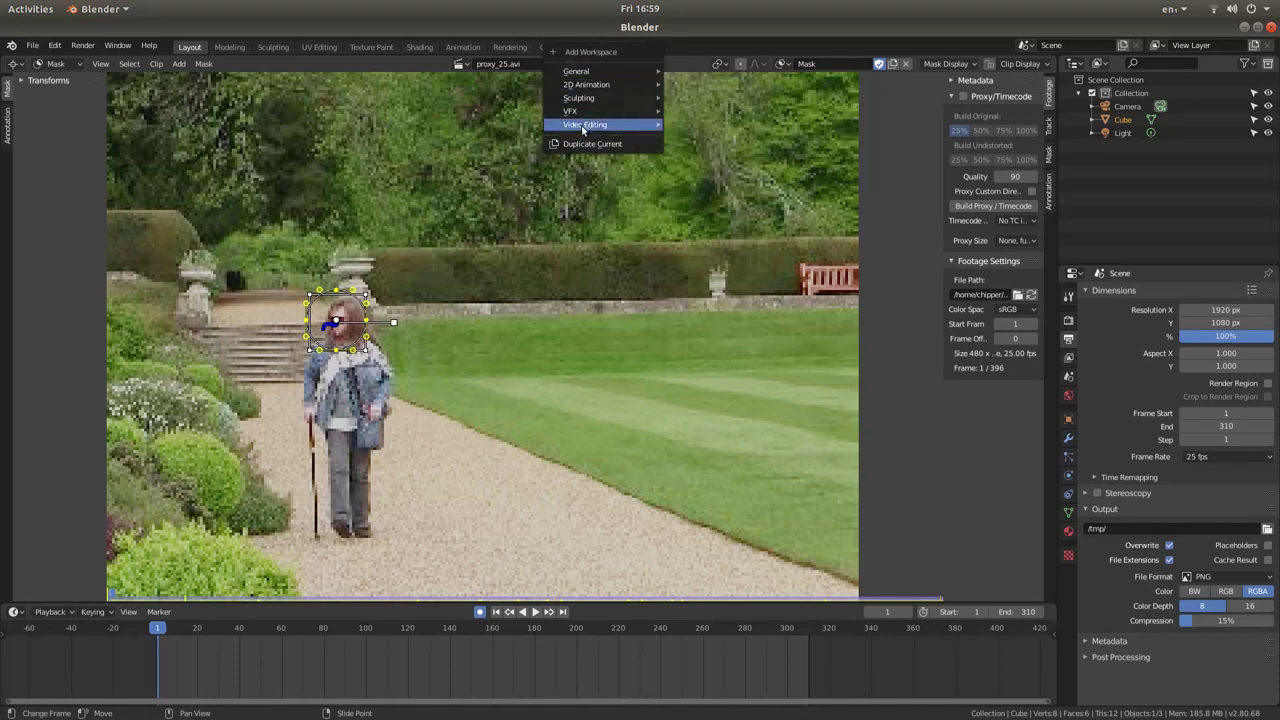
mouse_move(585, 125)
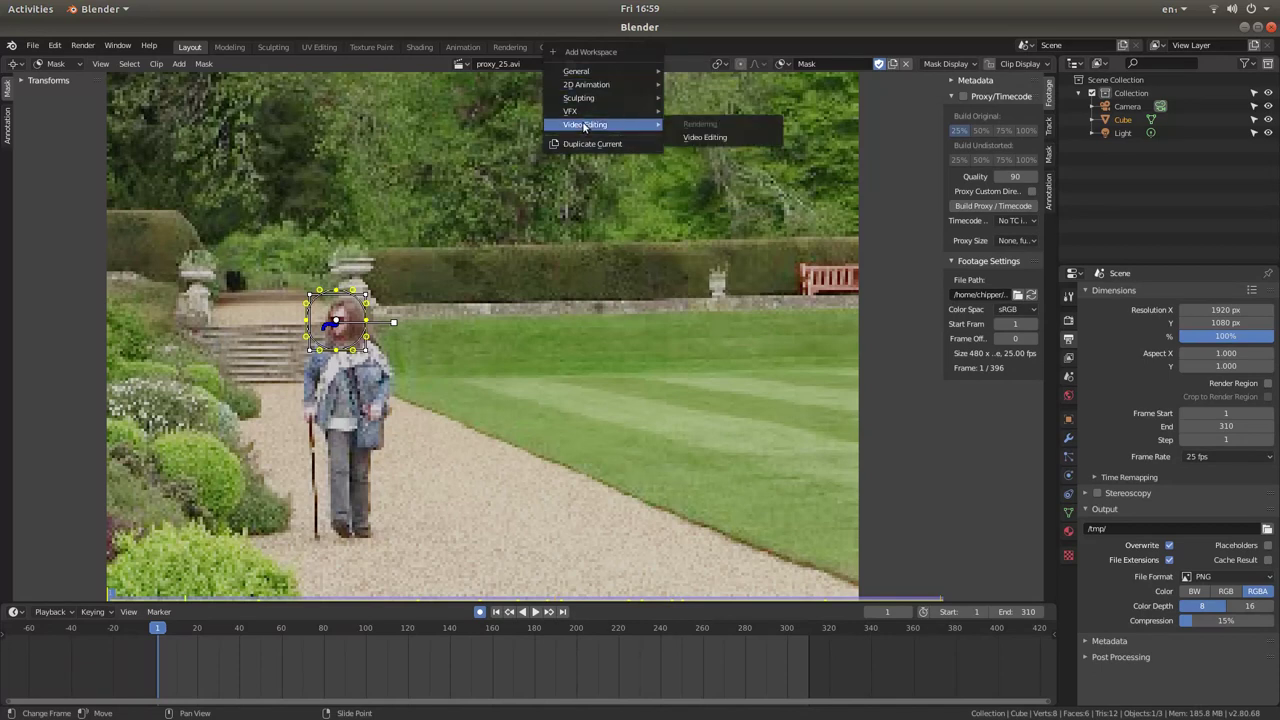
click(716, 138)
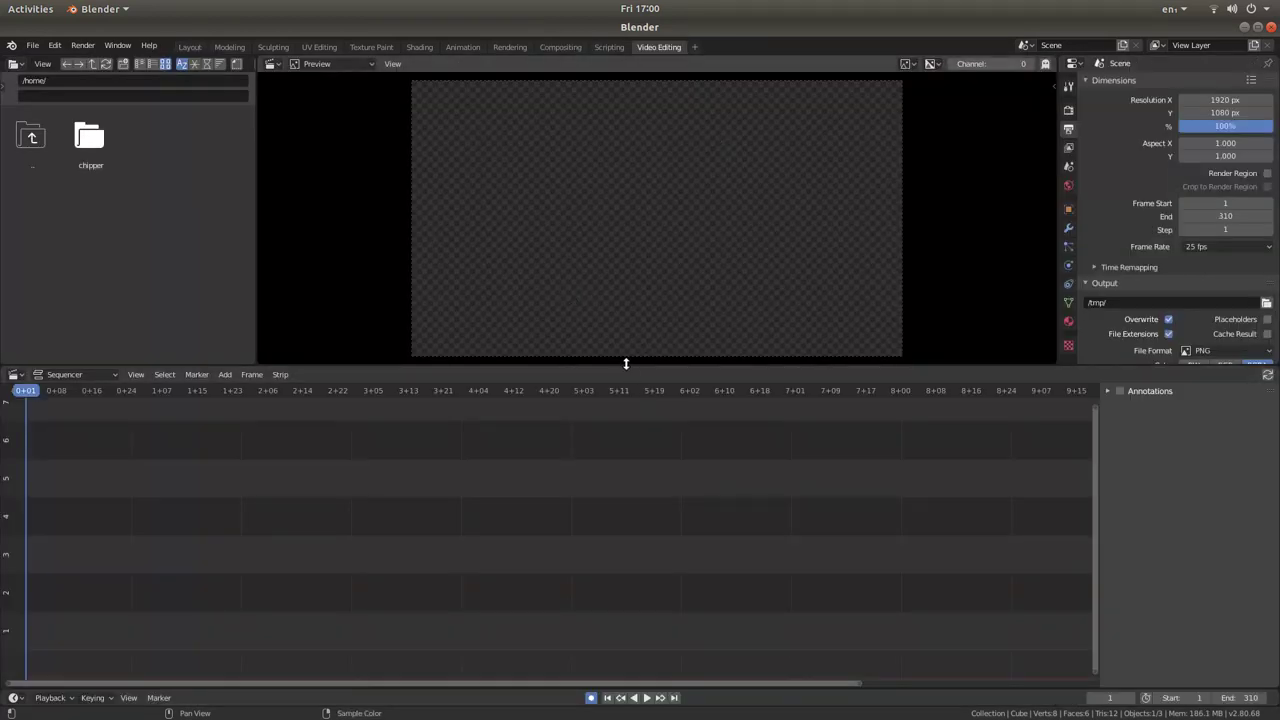
drag(626, 368, 626, 433)
scroll(631, 384, up, 3)
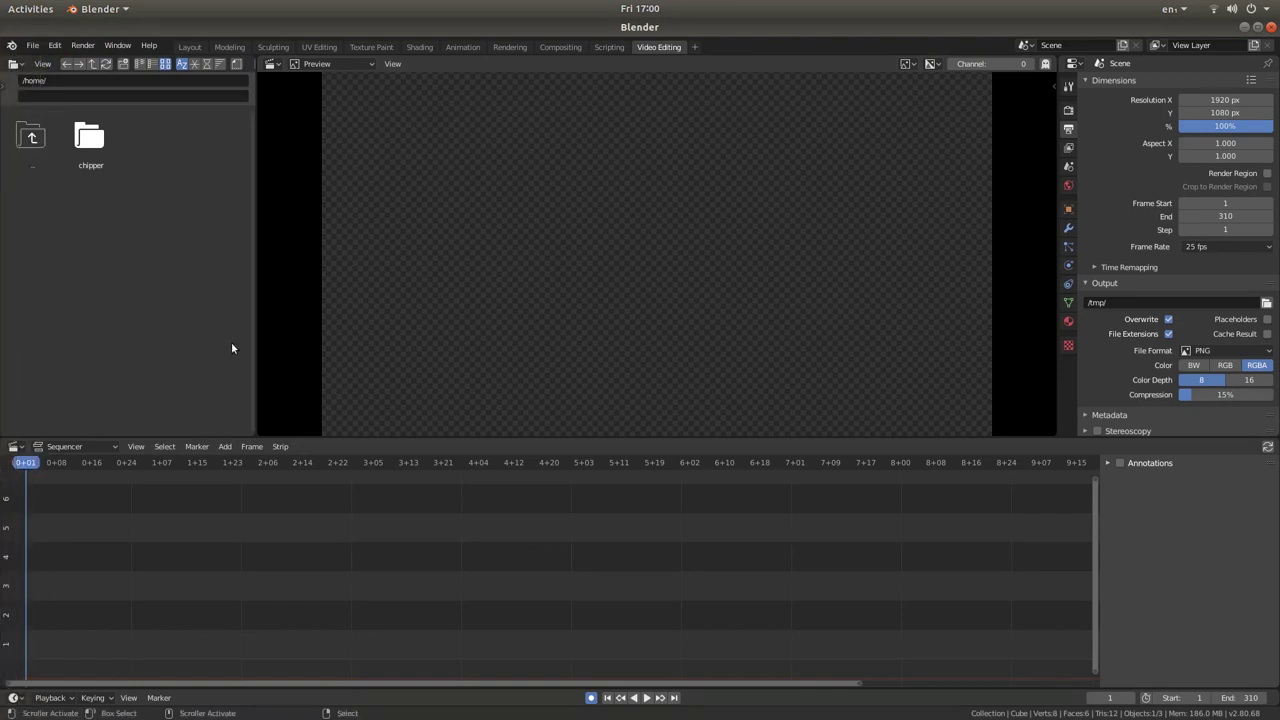
- Add the movie 00127.MTS from the Videos/BOWOOD RANDOM folder to the sequencer, starting at frame 1 on channel 1
click(226, 449)
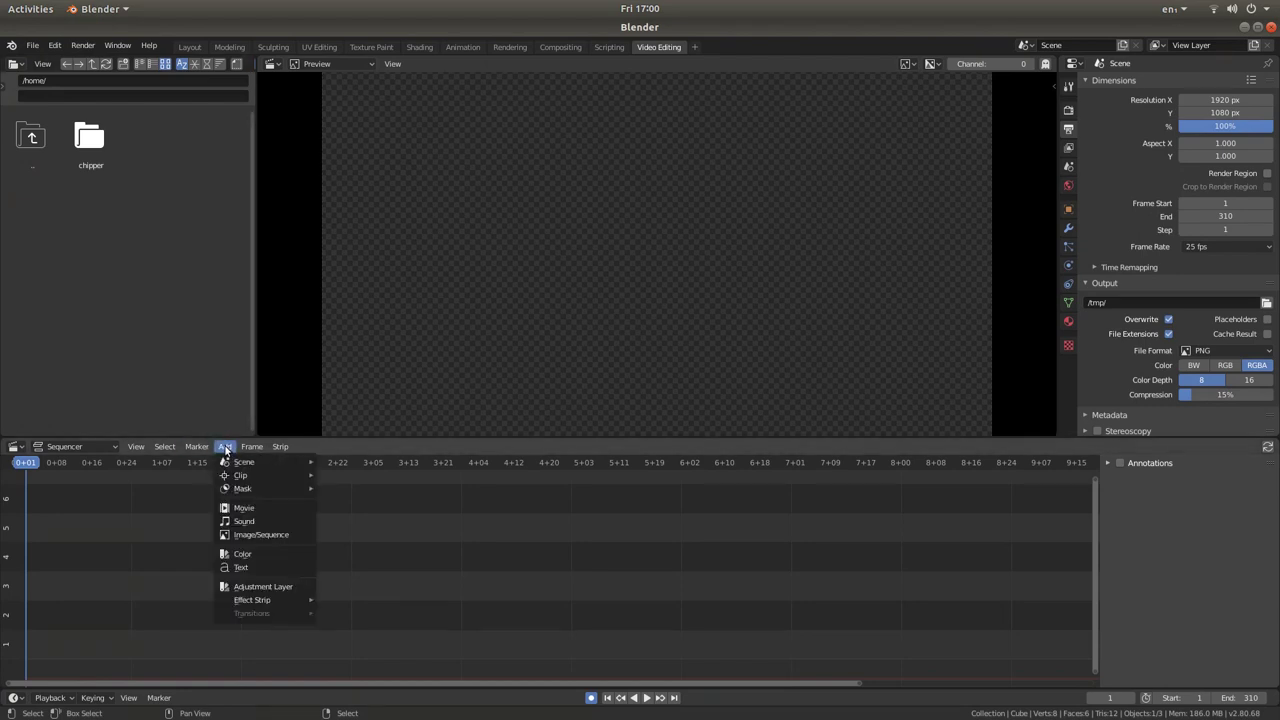
click(246, 508)
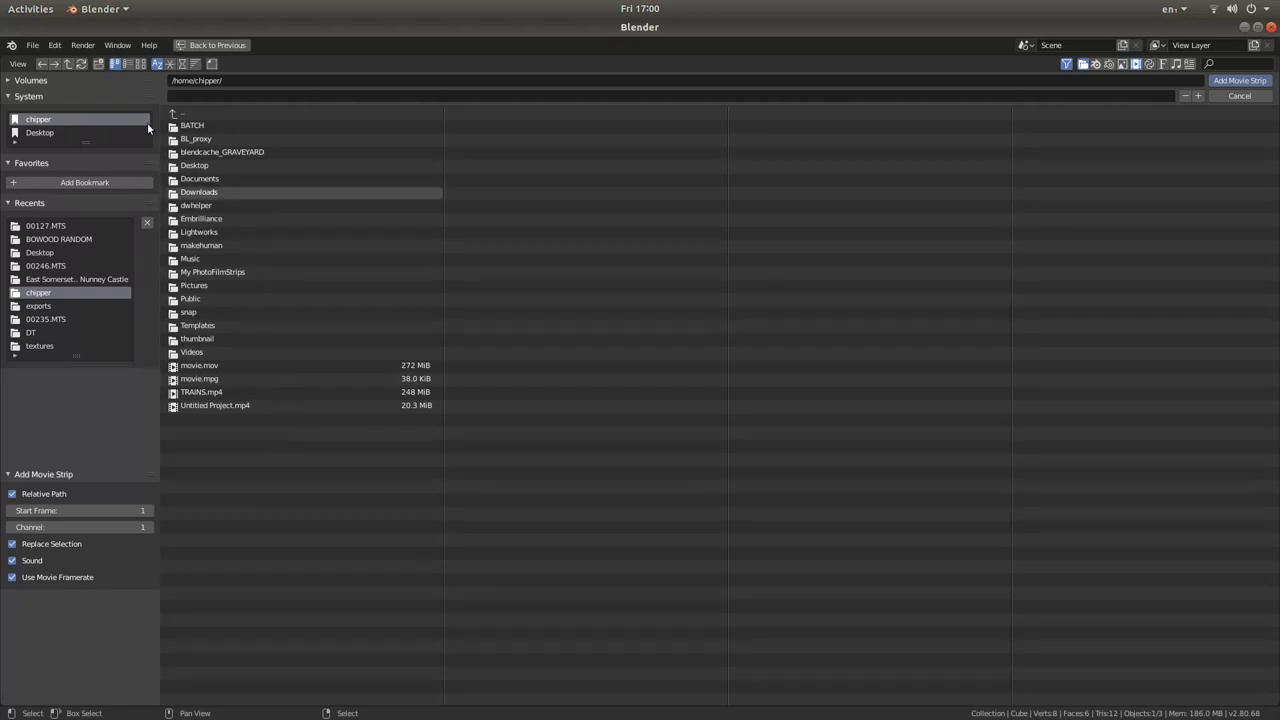
double_click(186, 353)
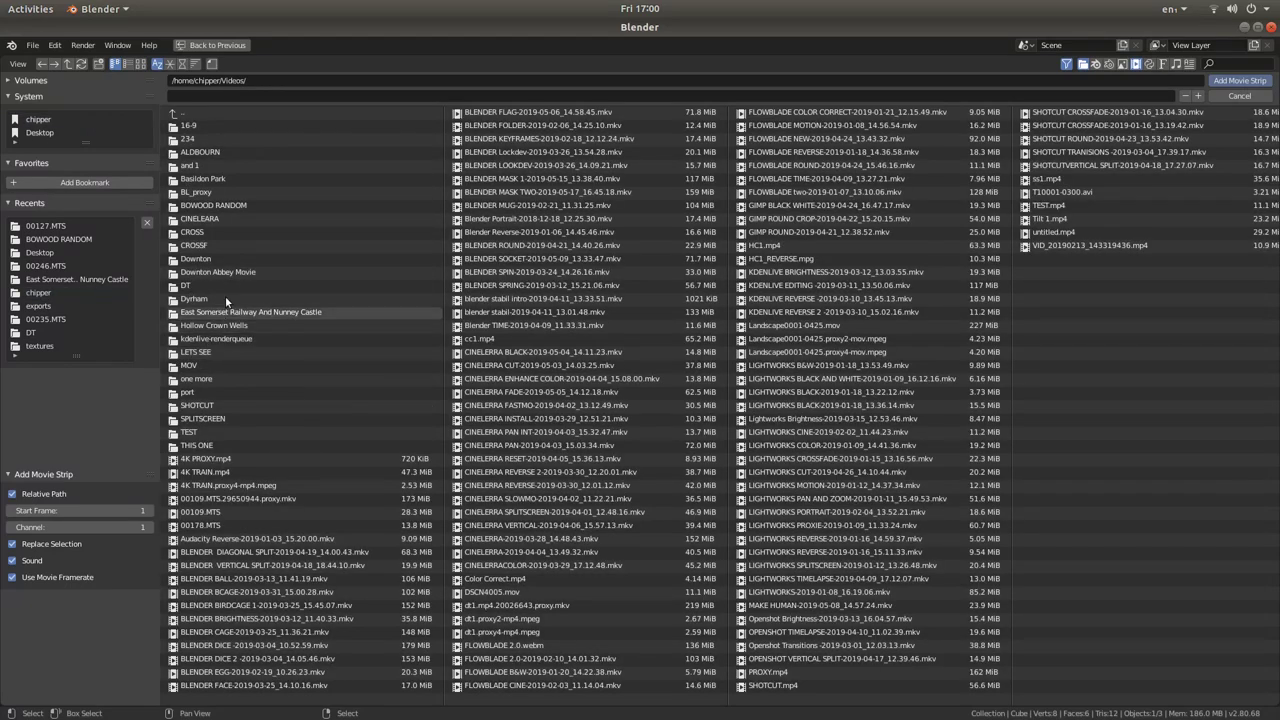
double_click(209, 206)
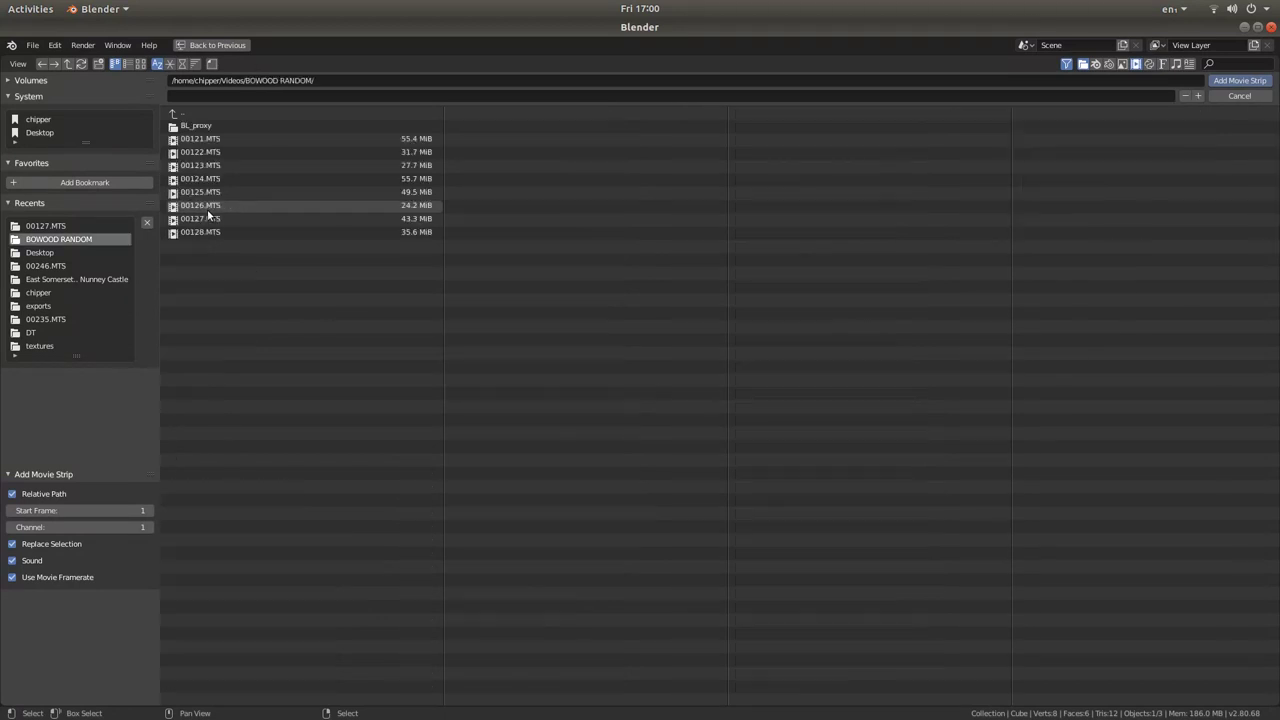
click(141, 63)
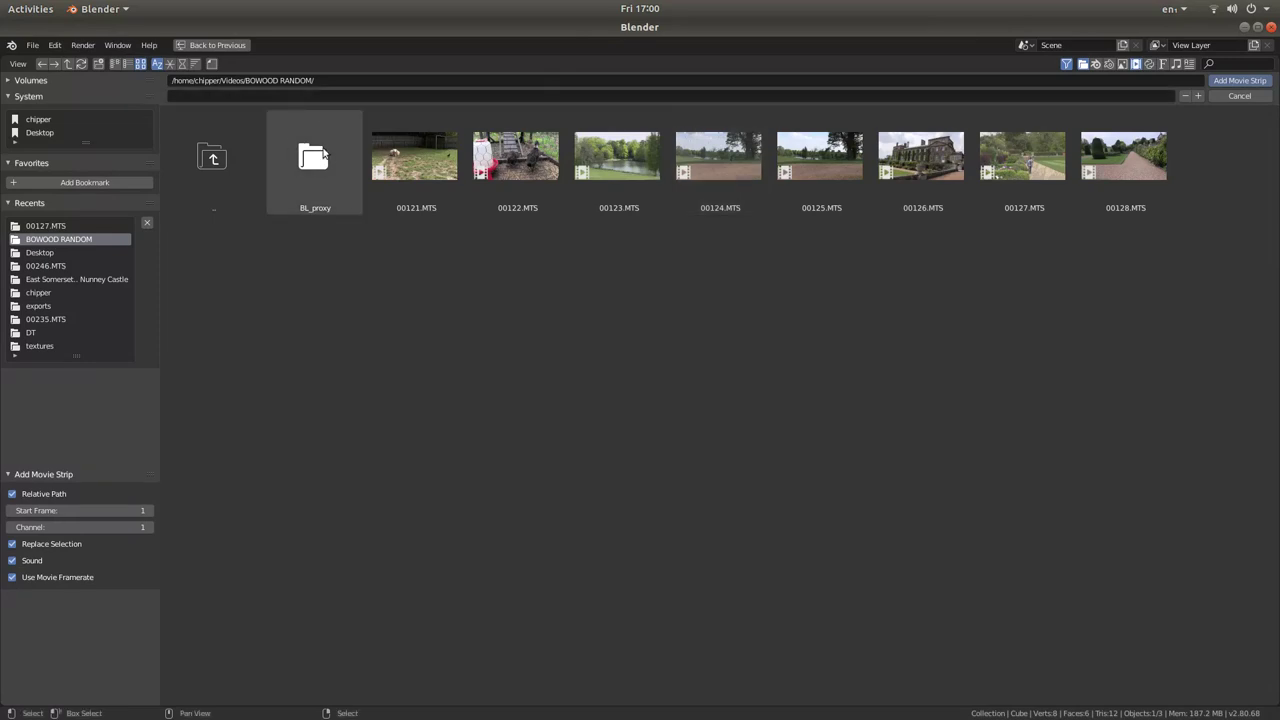
click(1031, 150)
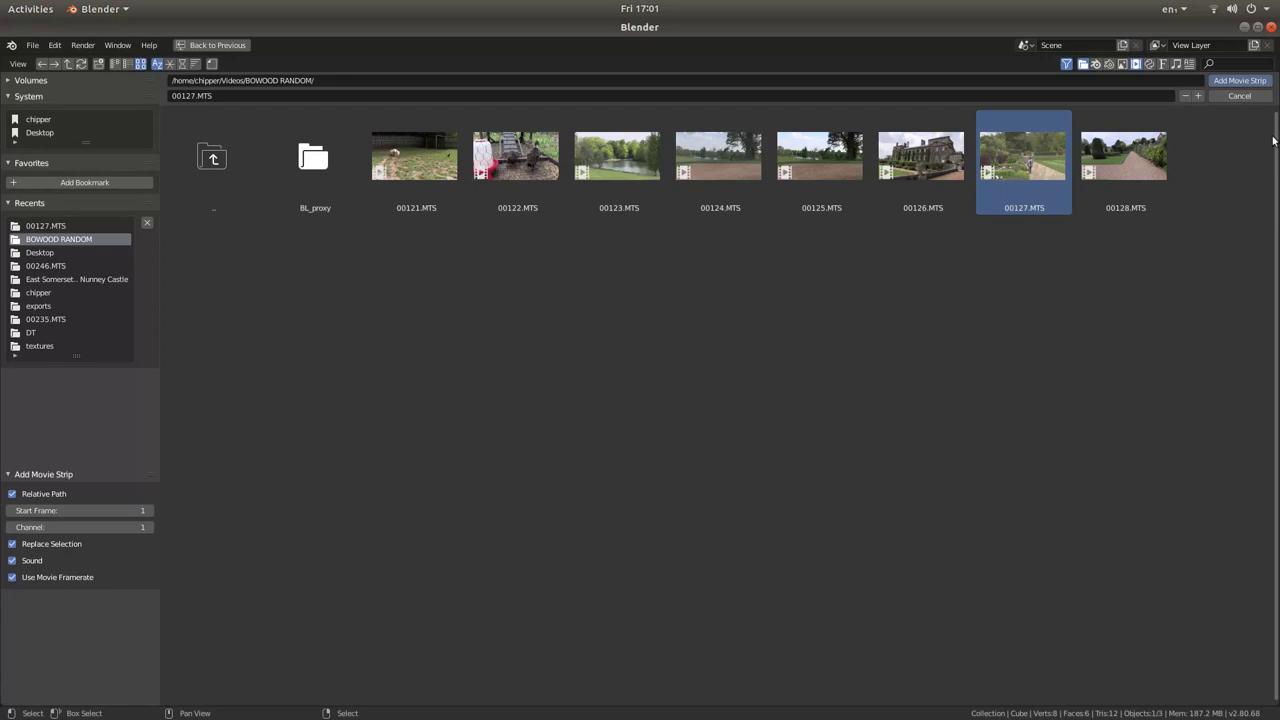
click(1249, 87)
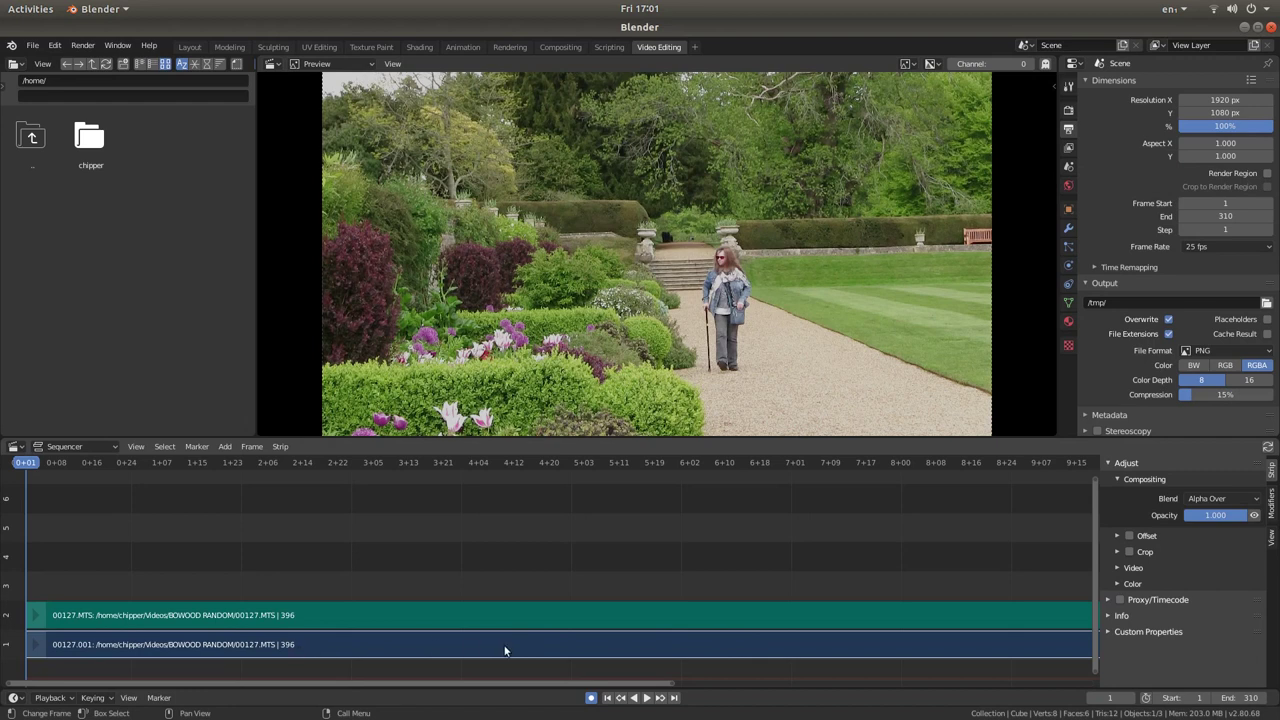
key(g)
click(296, 680)
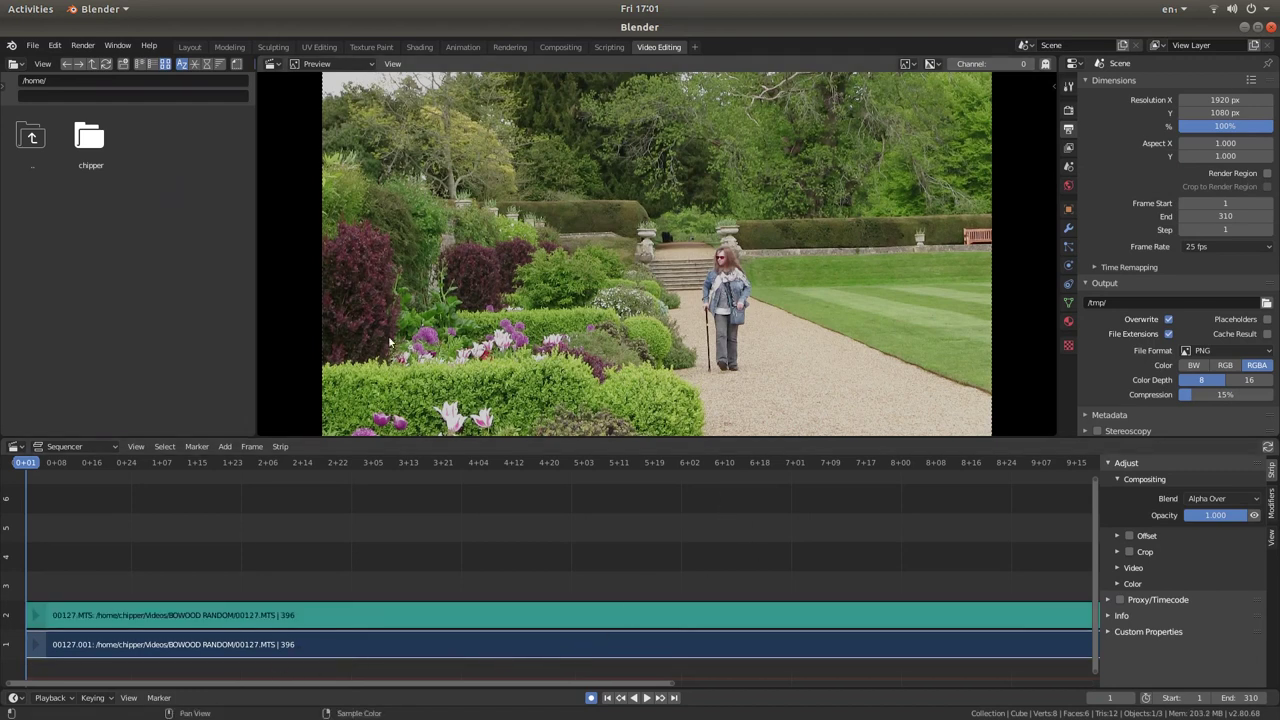
- Add an adjustment layer above the movie strips and extend its end to frame 310
click(226, 447)
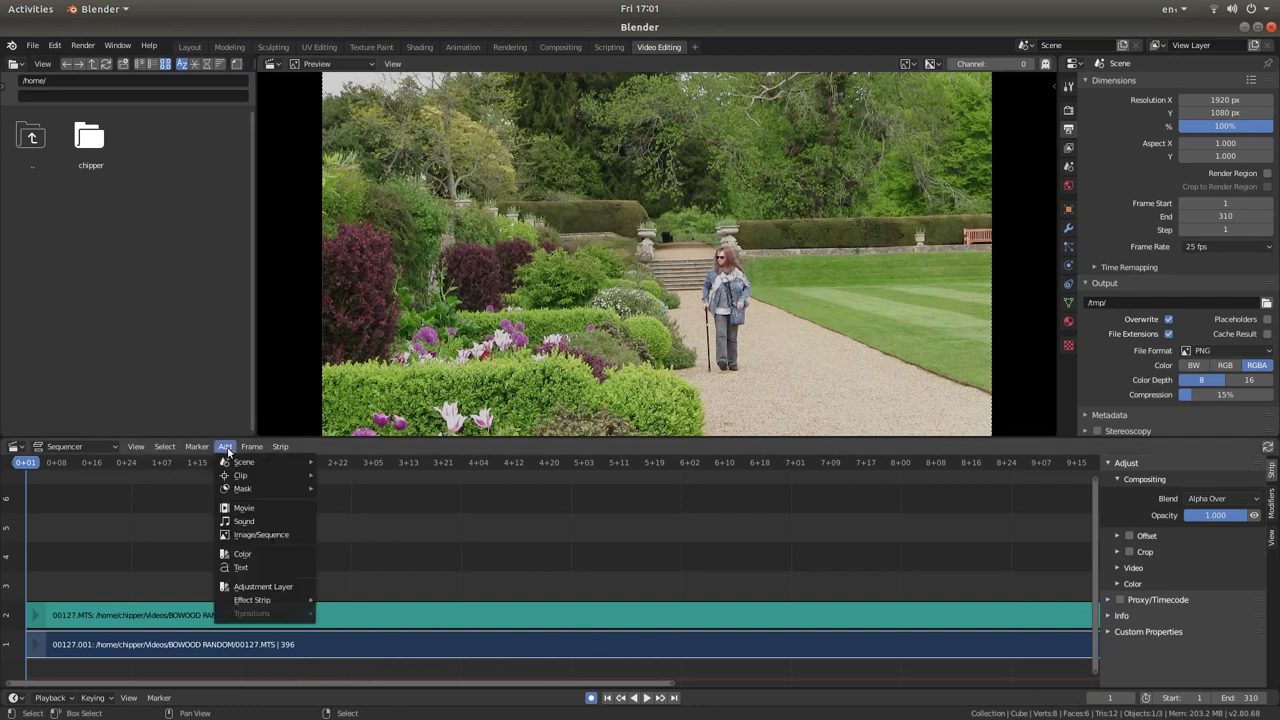
click(276, 588)
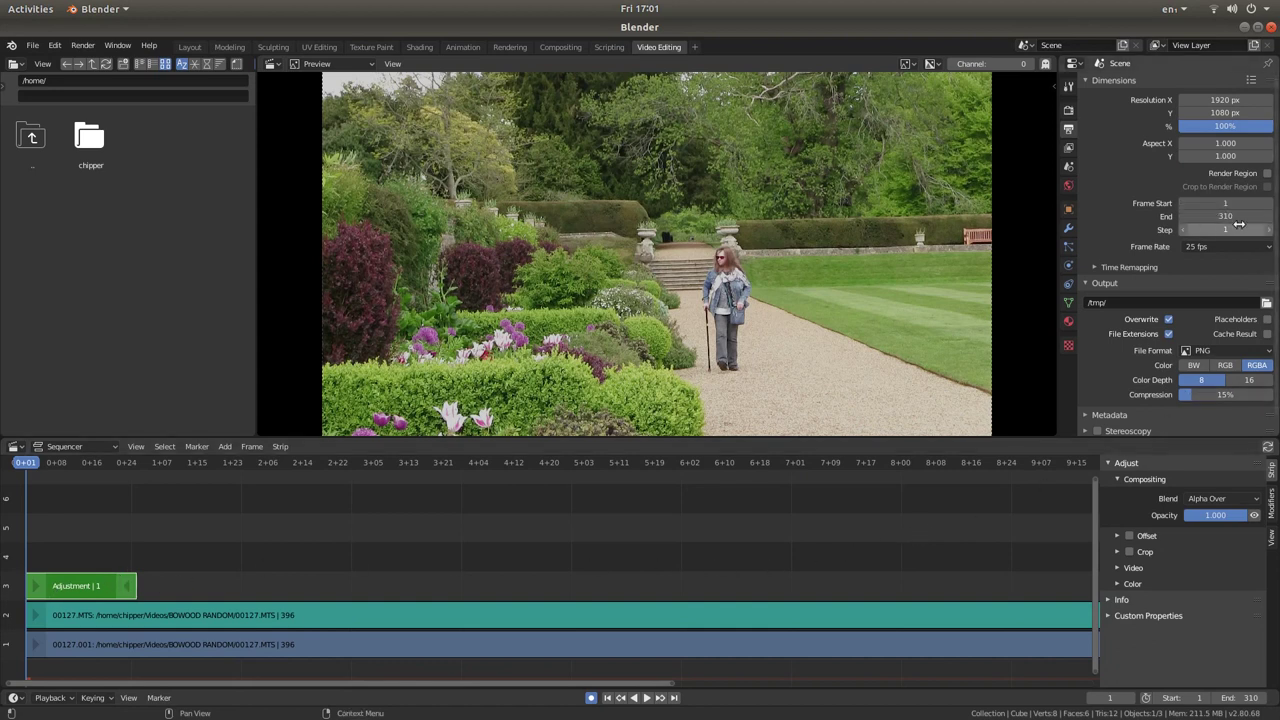
scroll(673, 574, down, 5)
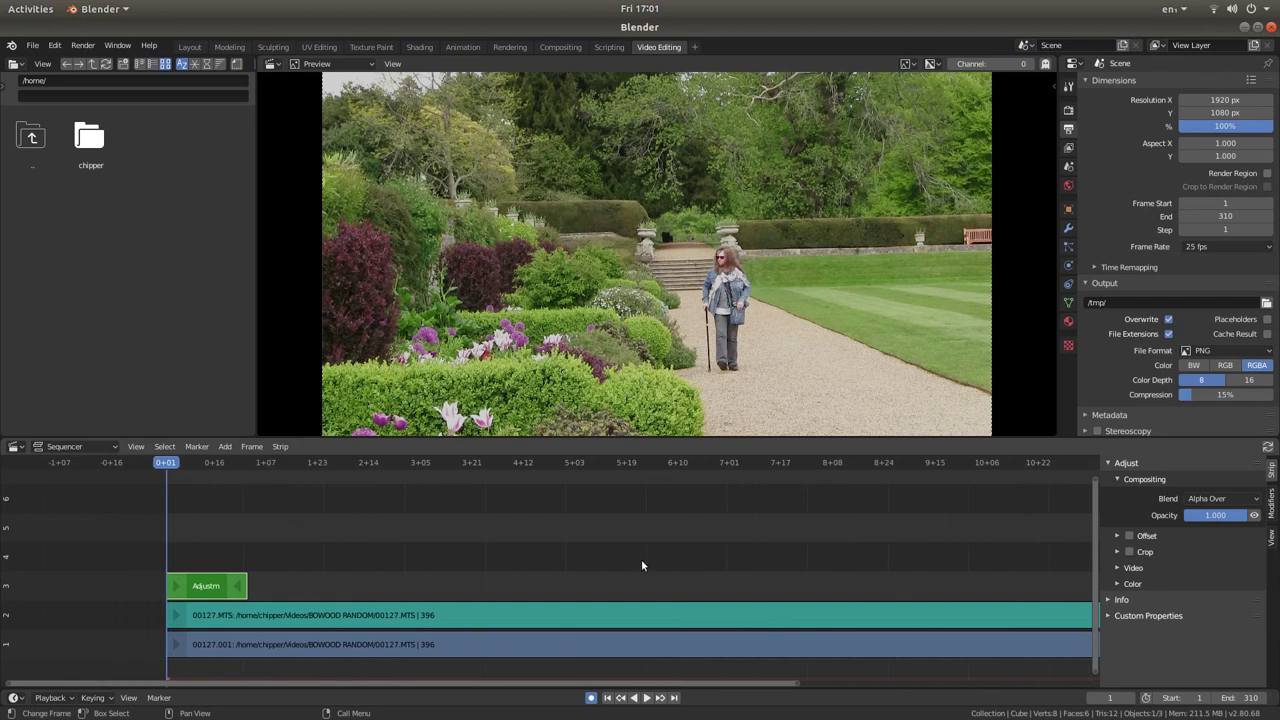
scroll(670, 555, down, 2)
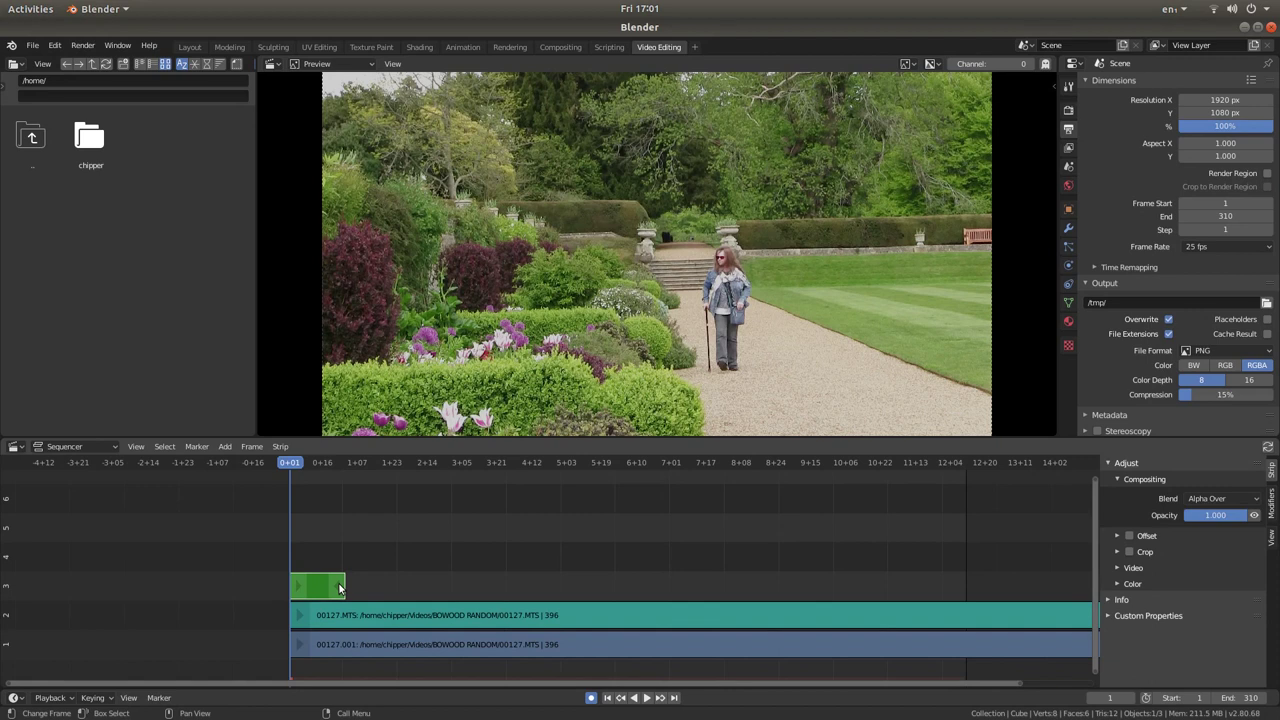
drag(339, 588, 959, 586)
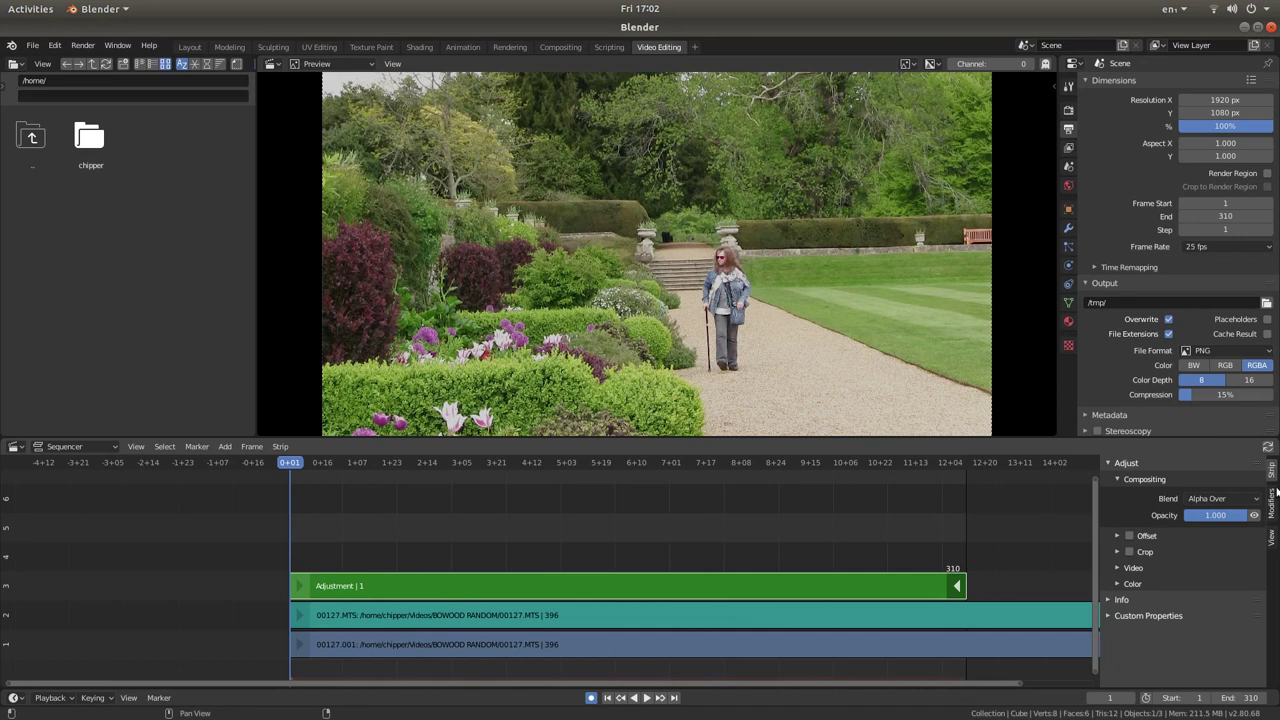
- Add a Mask modifier to the adjustment strip, with the input type set to Mask and the tracked mask "Mask" assigned
click(1274, 503)
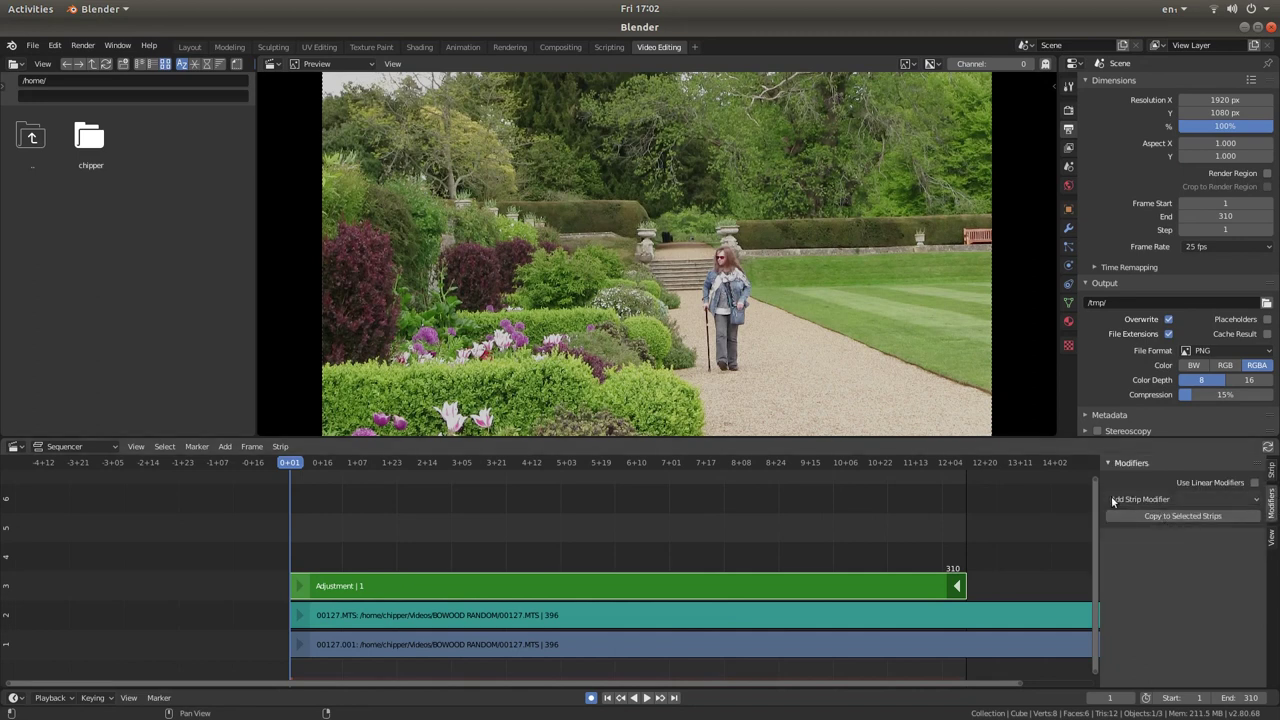
click(1165, 497)
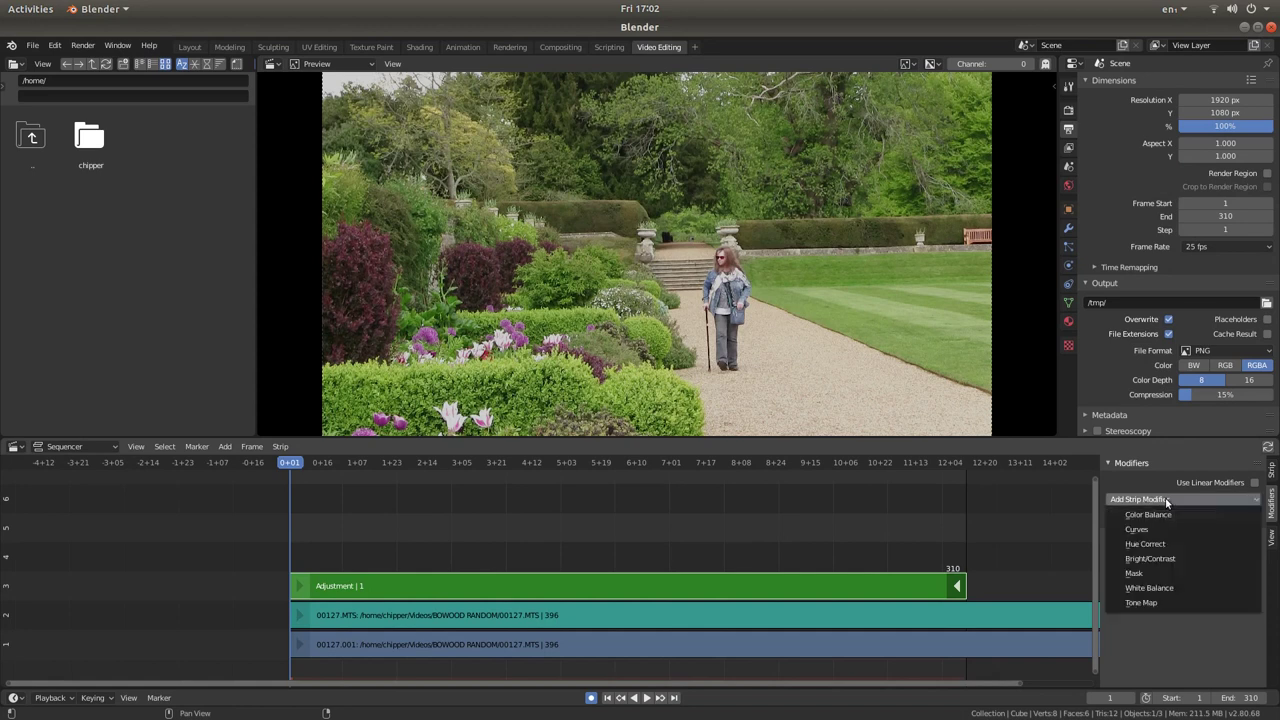
click(1145, 572)
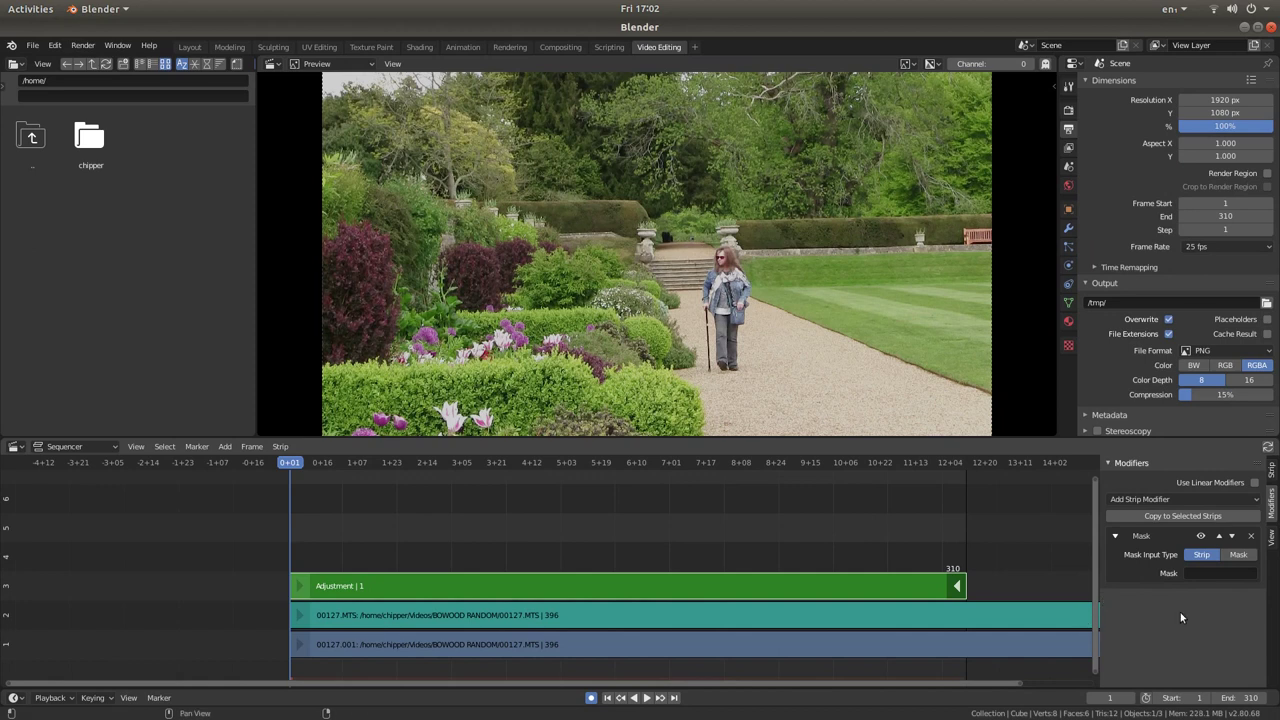
click(1238, 554)
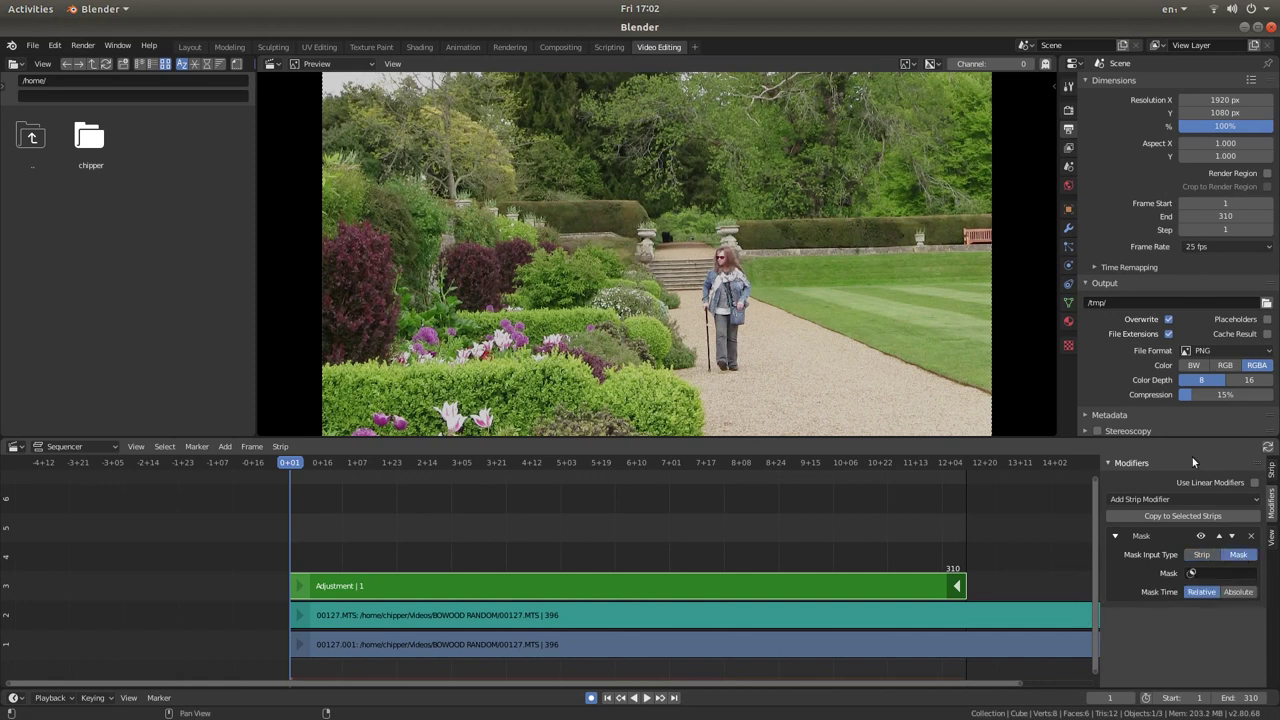
click(1210, 574)
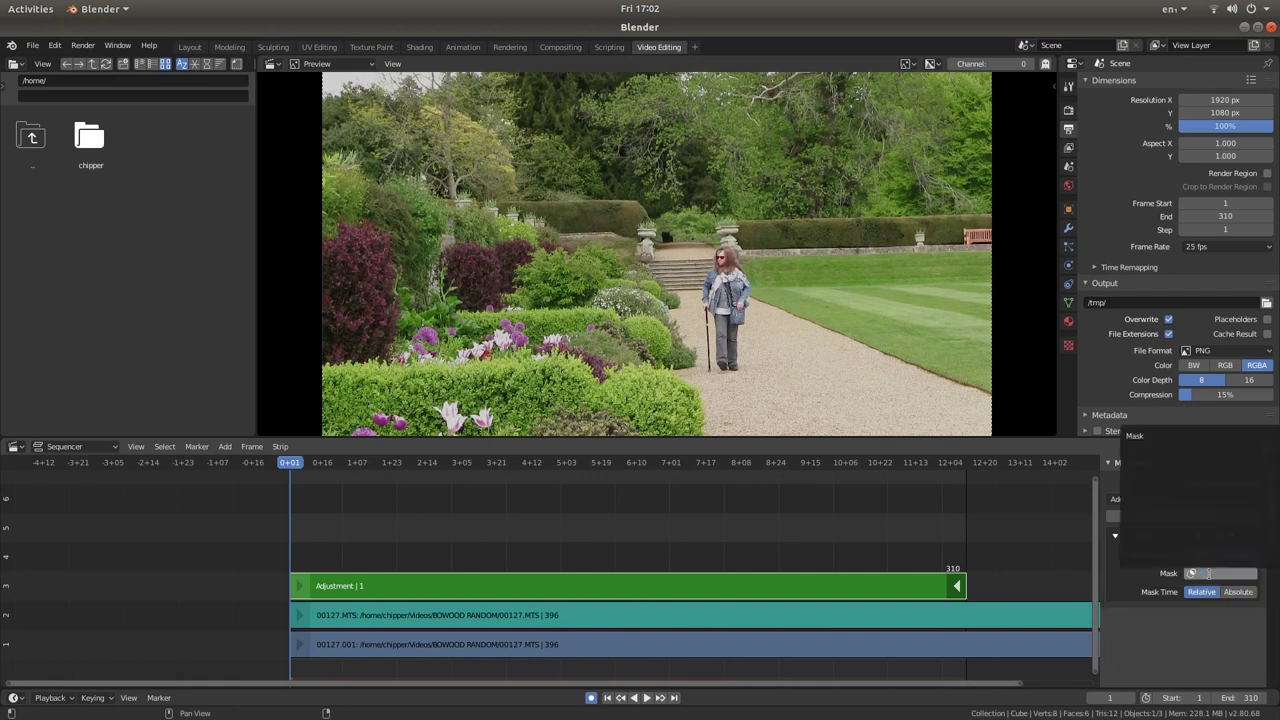
click(1134, 435)
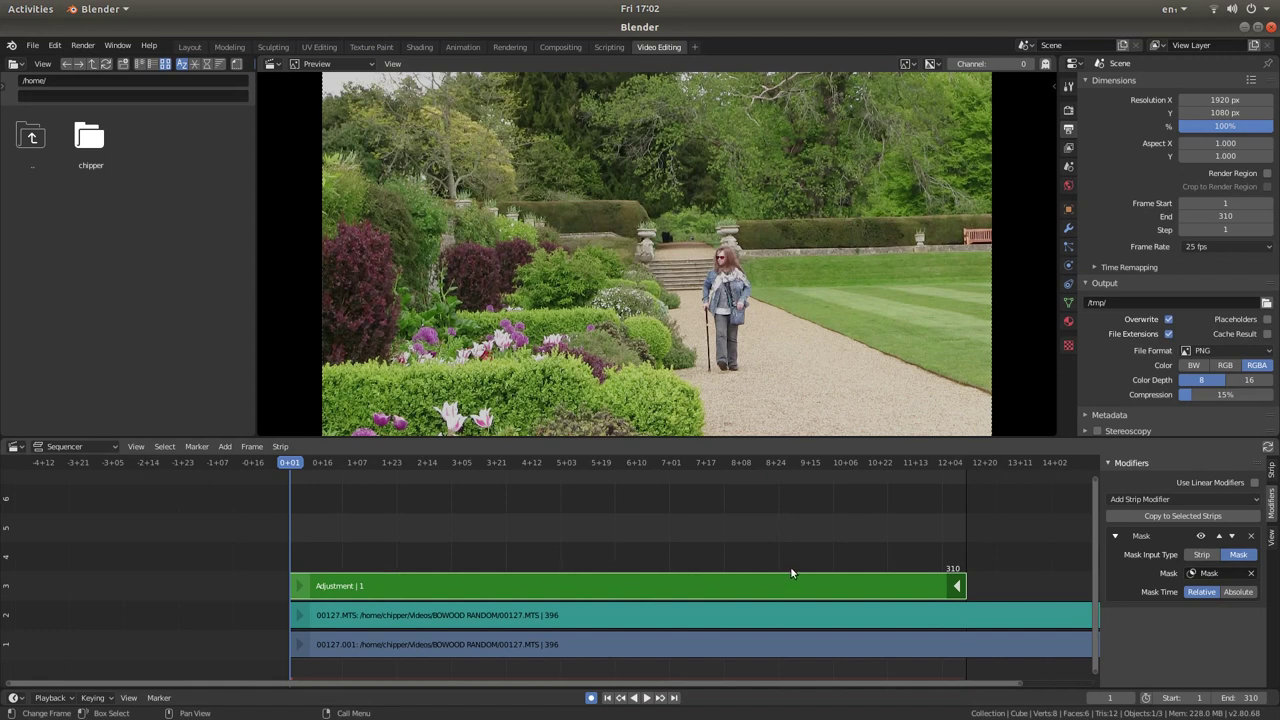
- Add a Gaussian Blur effect strip on top of the adjustment layer
click(226, 447)
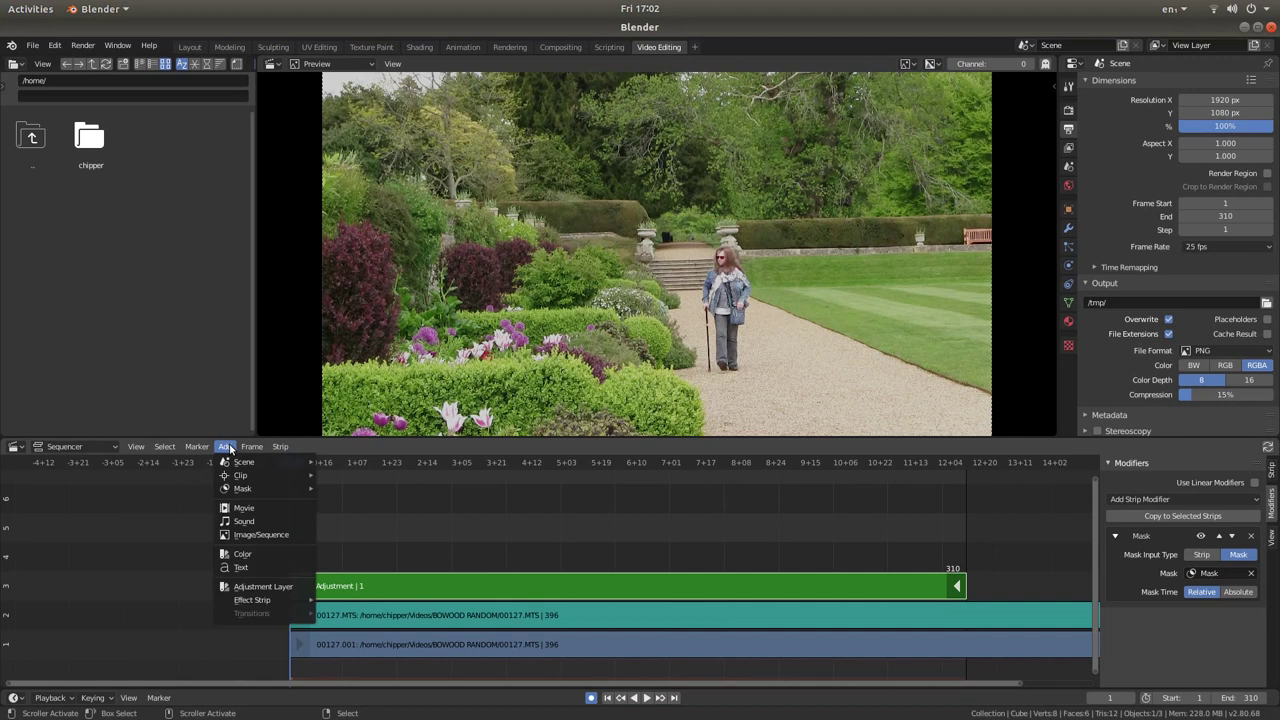
mouse_move(247, 601)
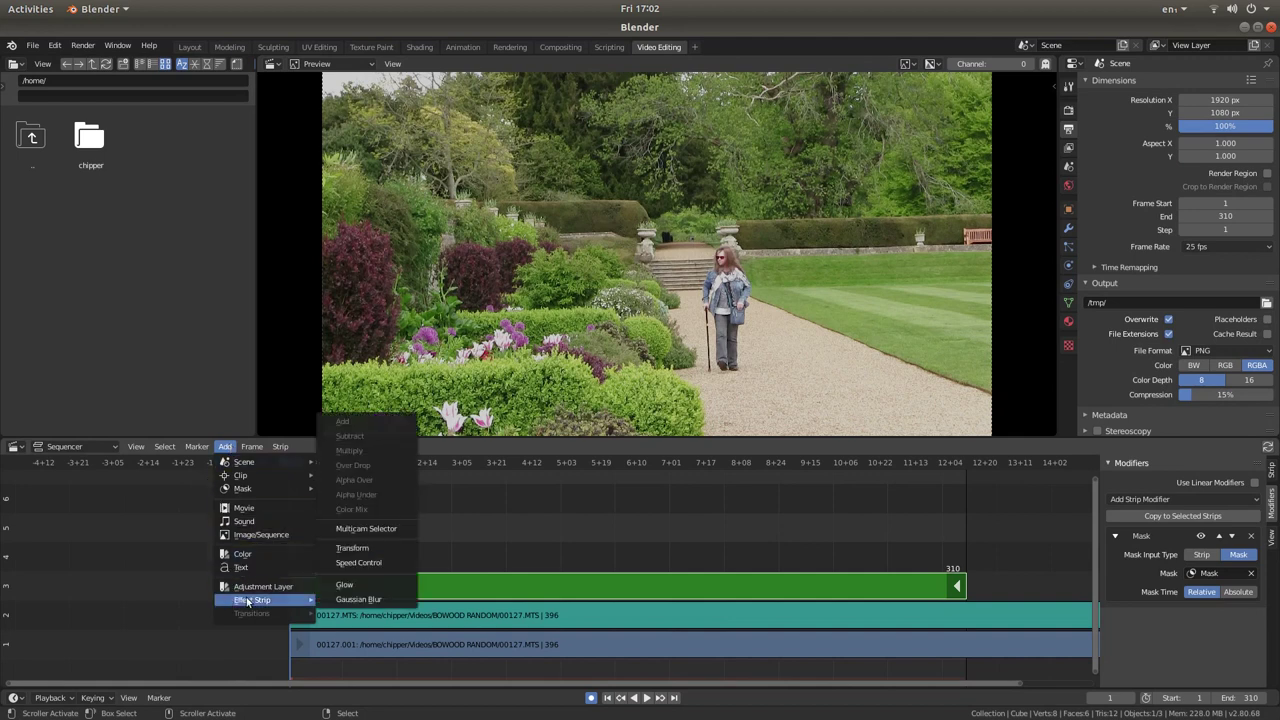
click(379, 601)
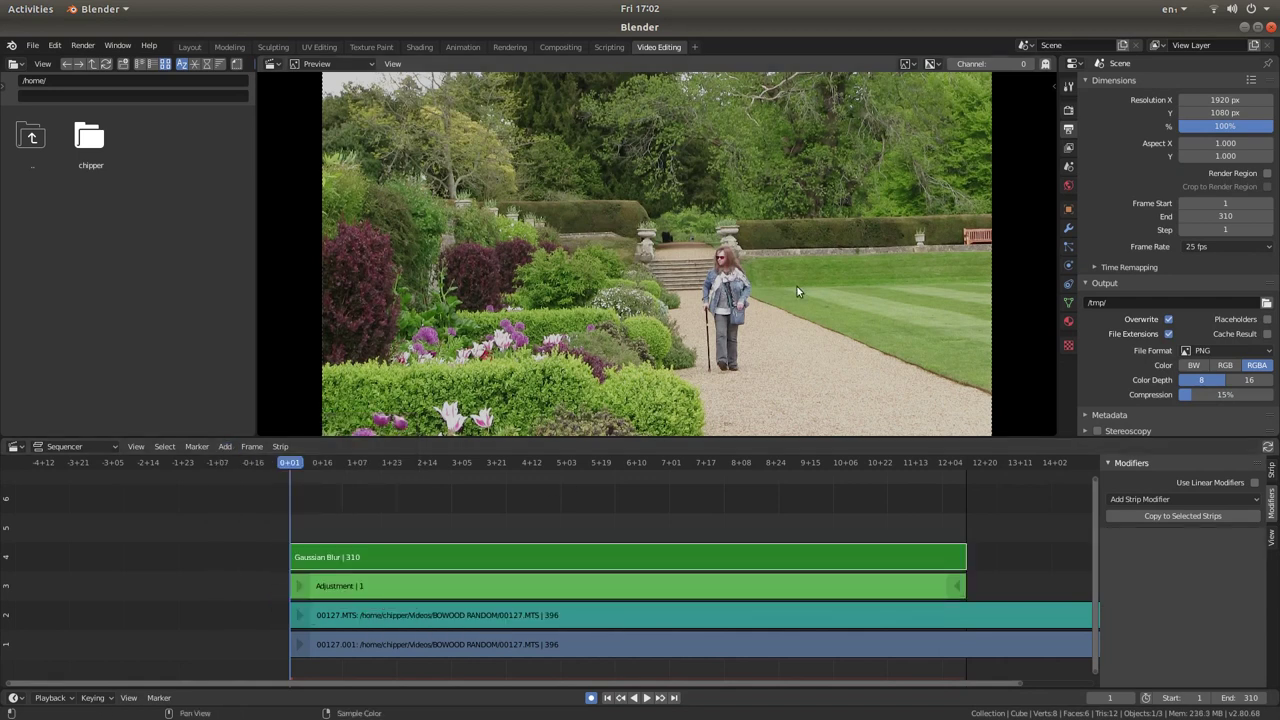
- Set the Gaussian Blur strip's size to 20 in both X and Y
scroll(741, 285, up, 1)
scroll(741, 284, up, 4)
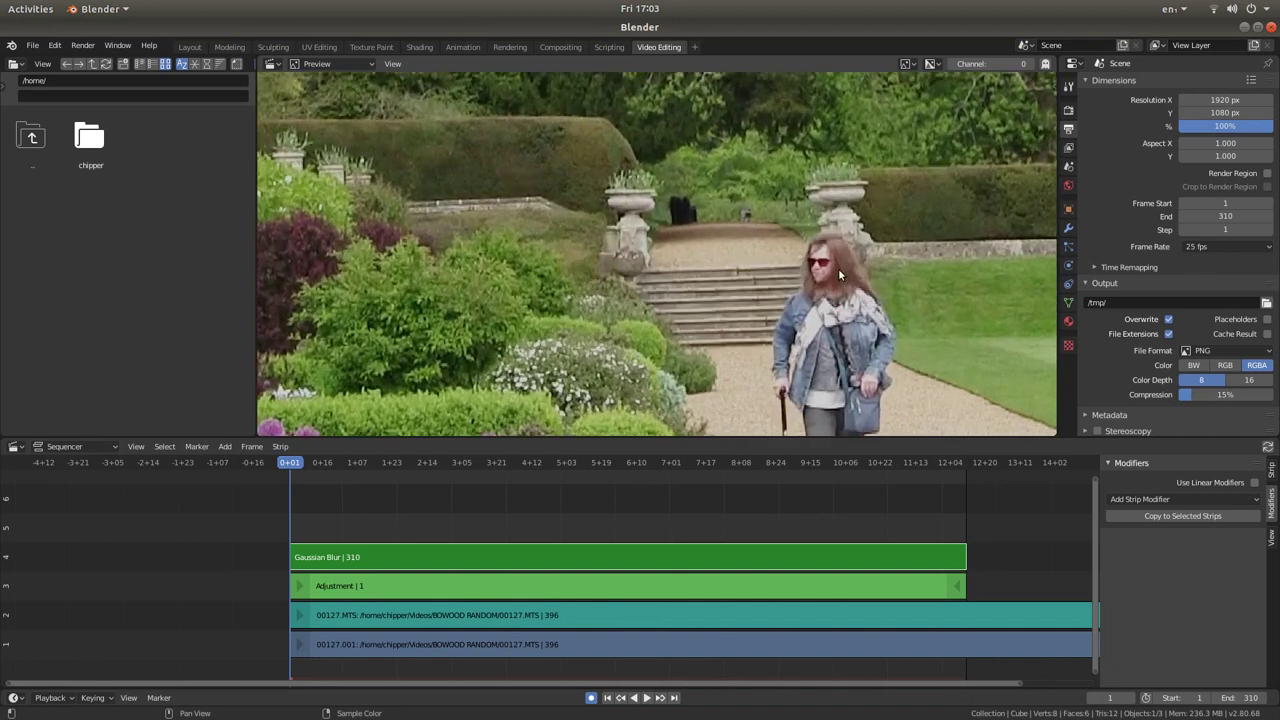
middle_drag(838, 268, 700, 276)
scroll(687, 276, up, 3)
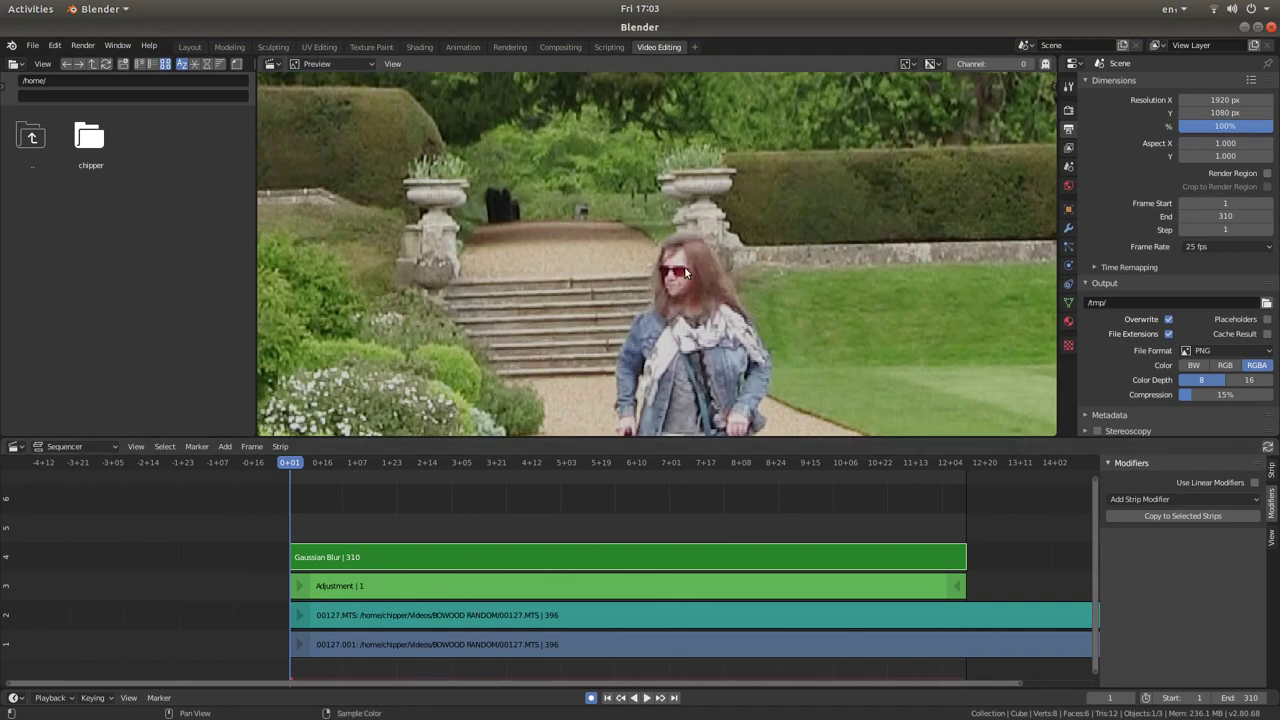
click(1272, 474)
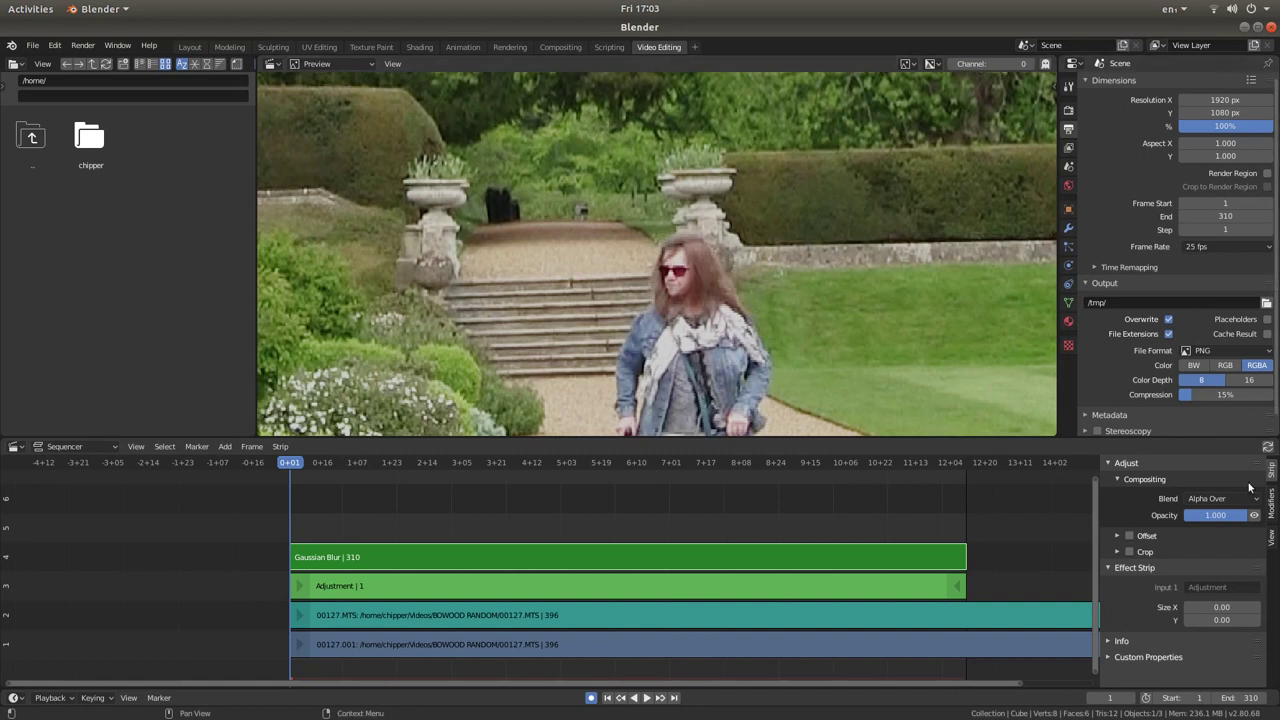
click(1220, 607)
text(20)
key(Return)
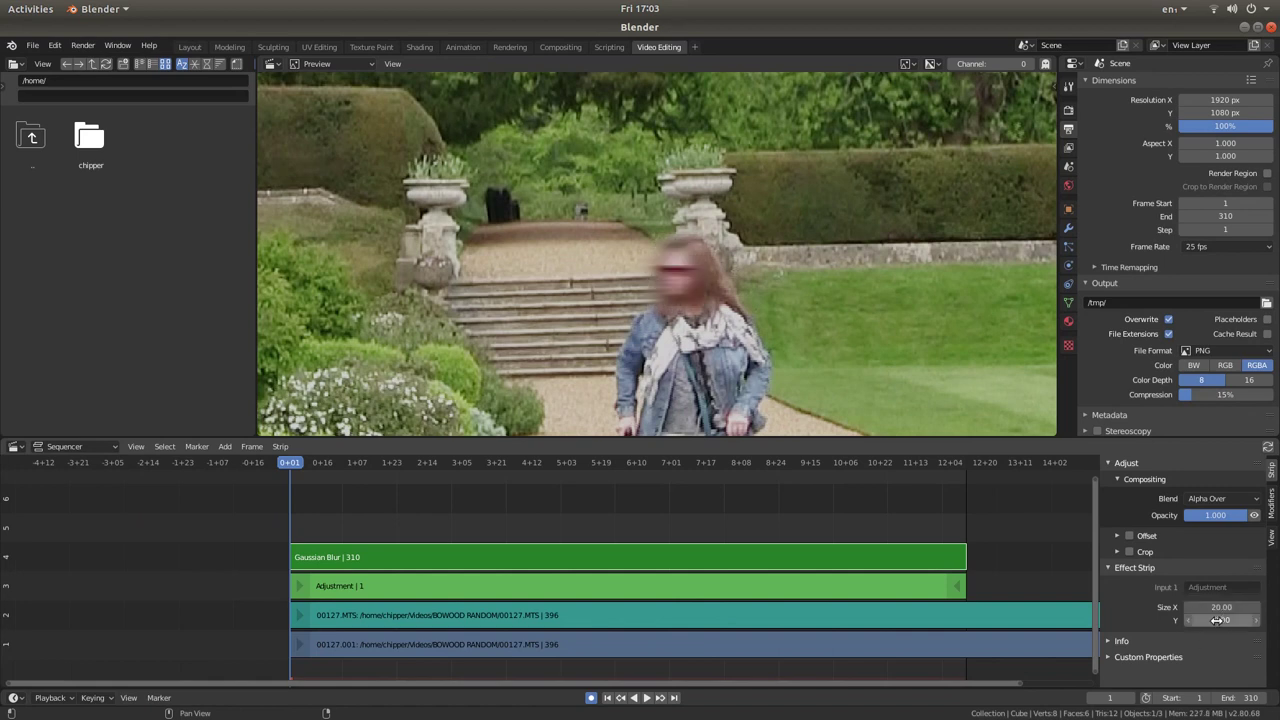
click(1216, 620)
text(20)
key(Return)
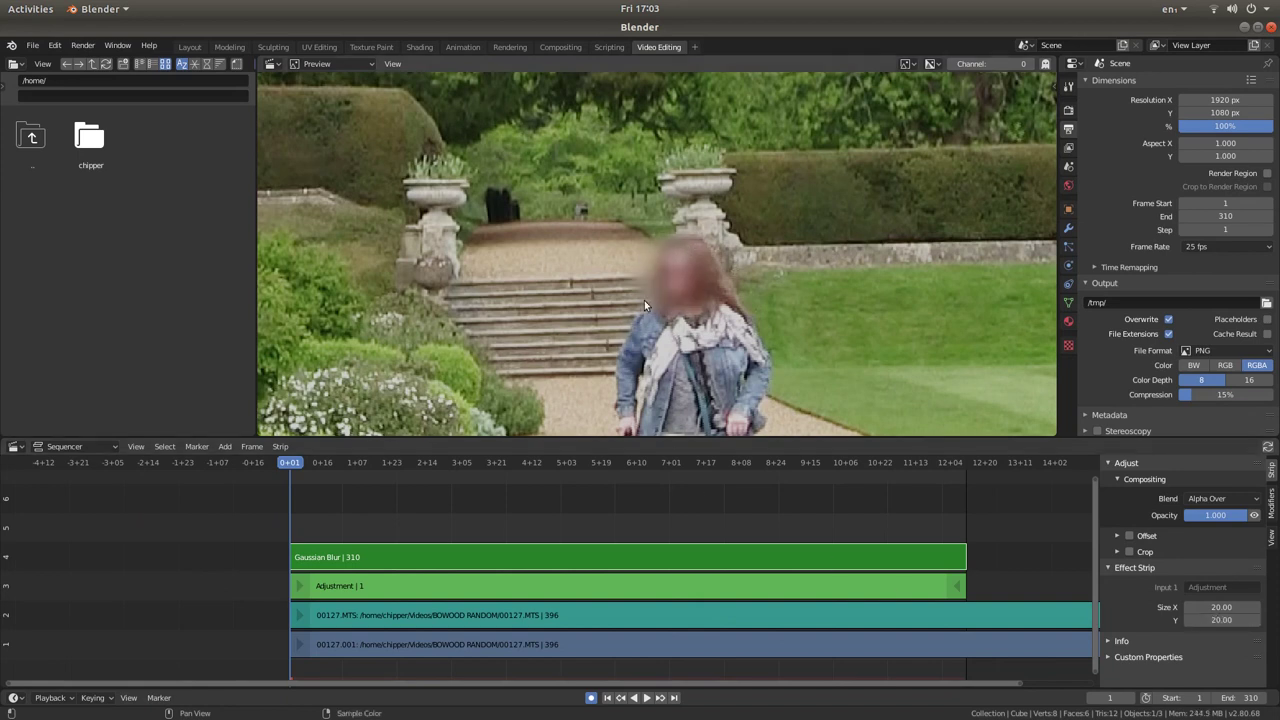
- Check the face blur in the preview, play the first second or so of the sequence, and return to frame 1
scroll(680, 289, up, 3)
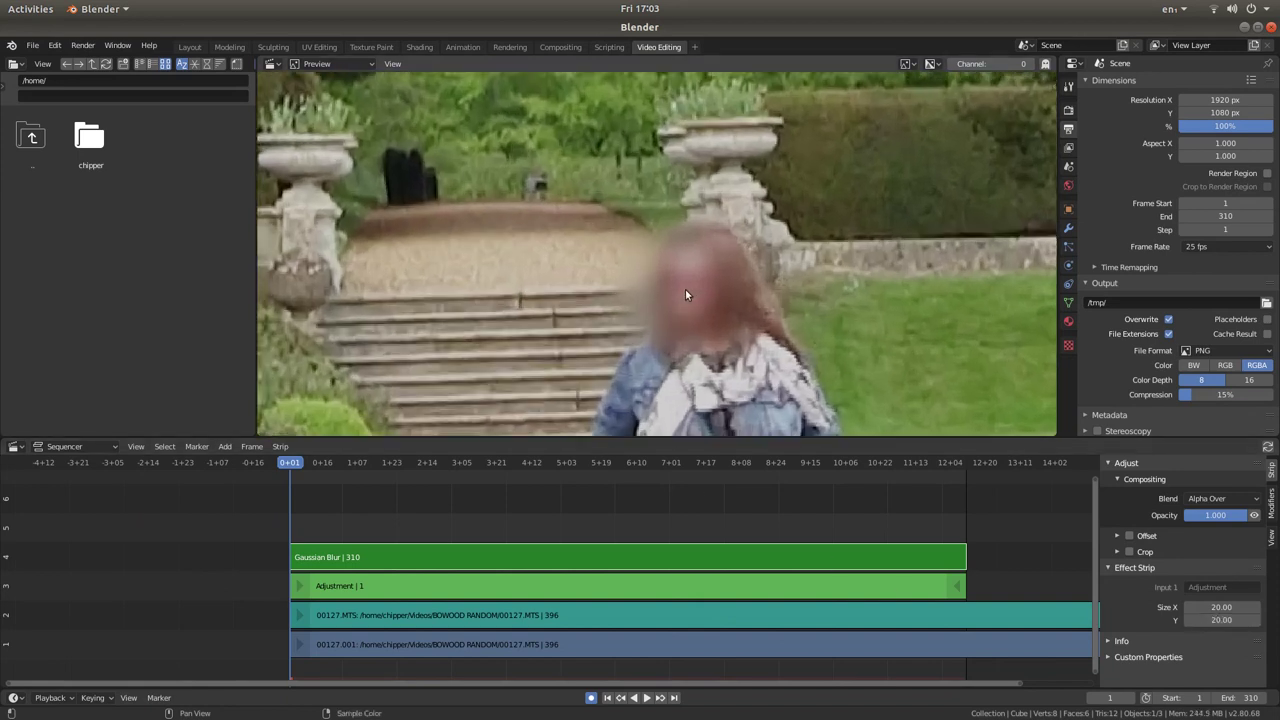
scroll(686, 290, down, 4)
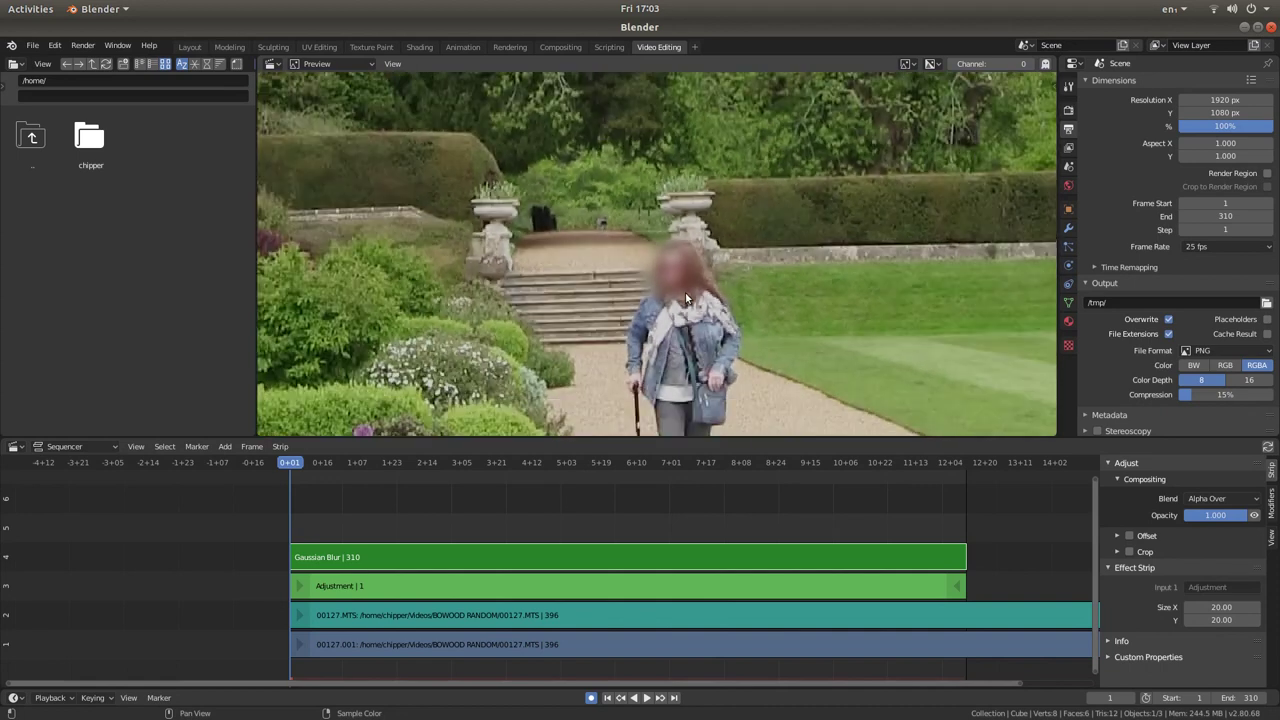
scroll(680, 295, down, 2)
scroll(600, 291, up, 1)
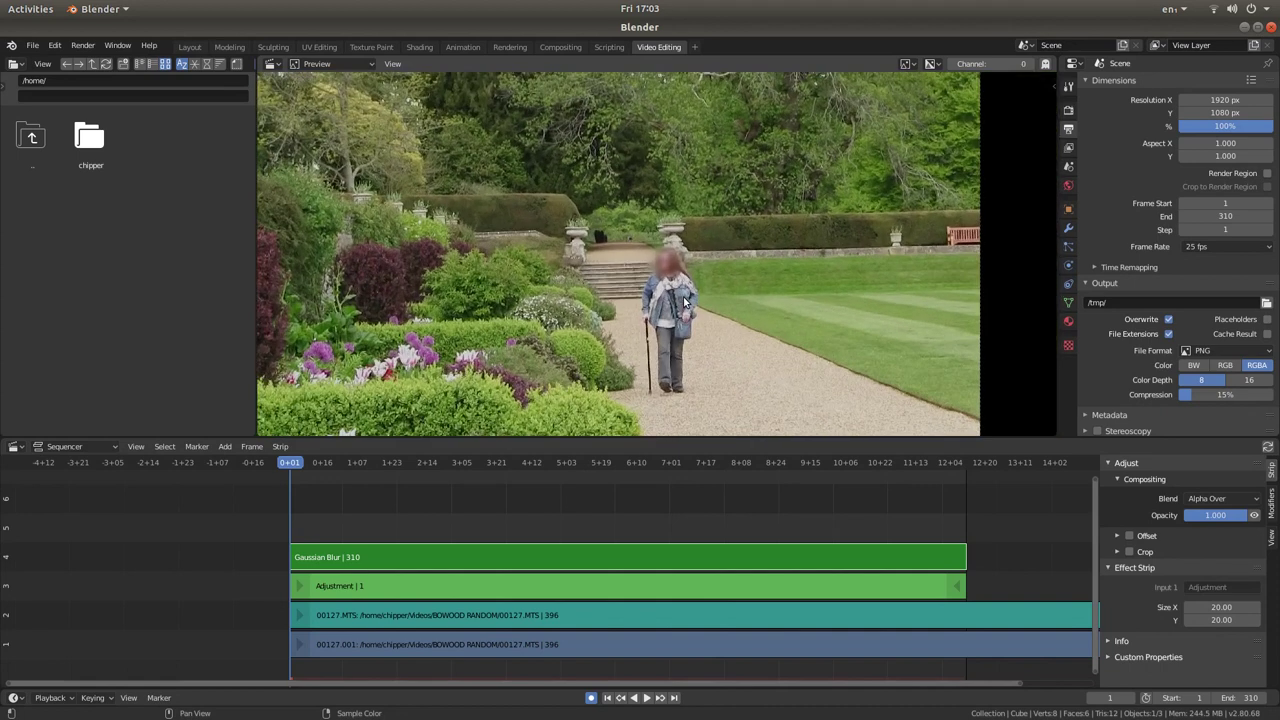
scroll(600, 290, up, 1)
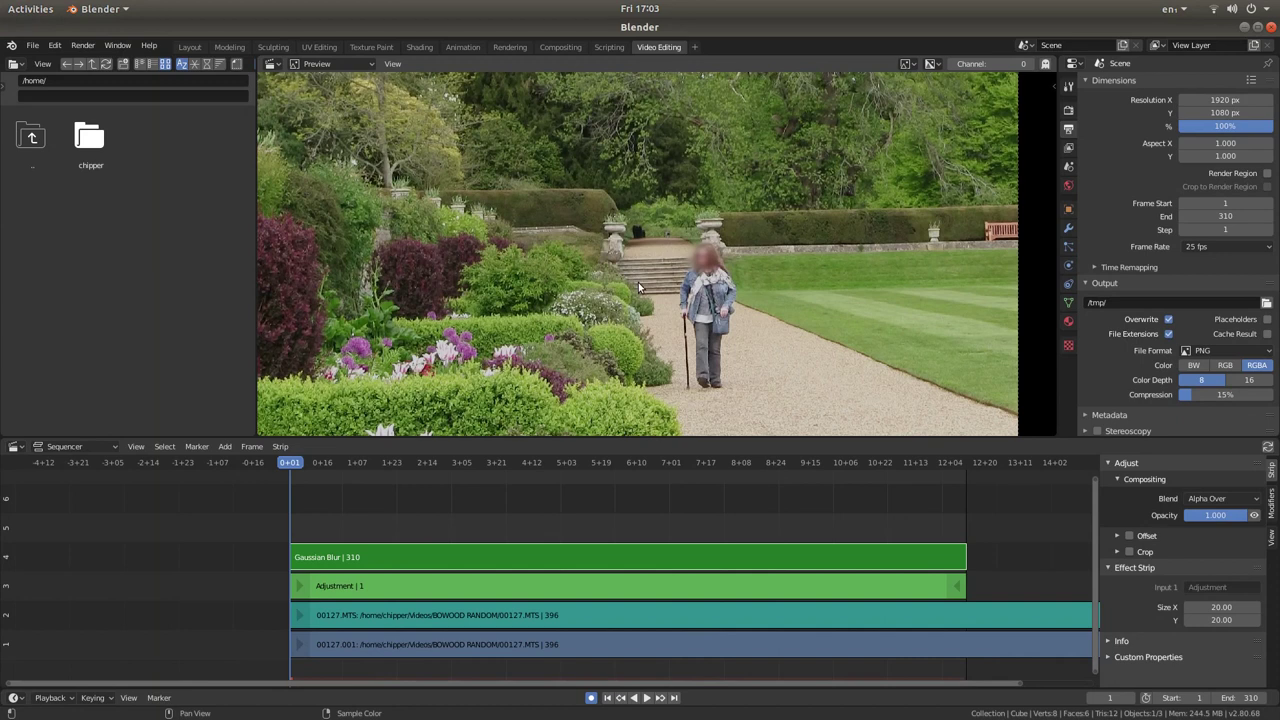
scroll(633, 285, up, 2)
scroll(633, 285, up, 1)
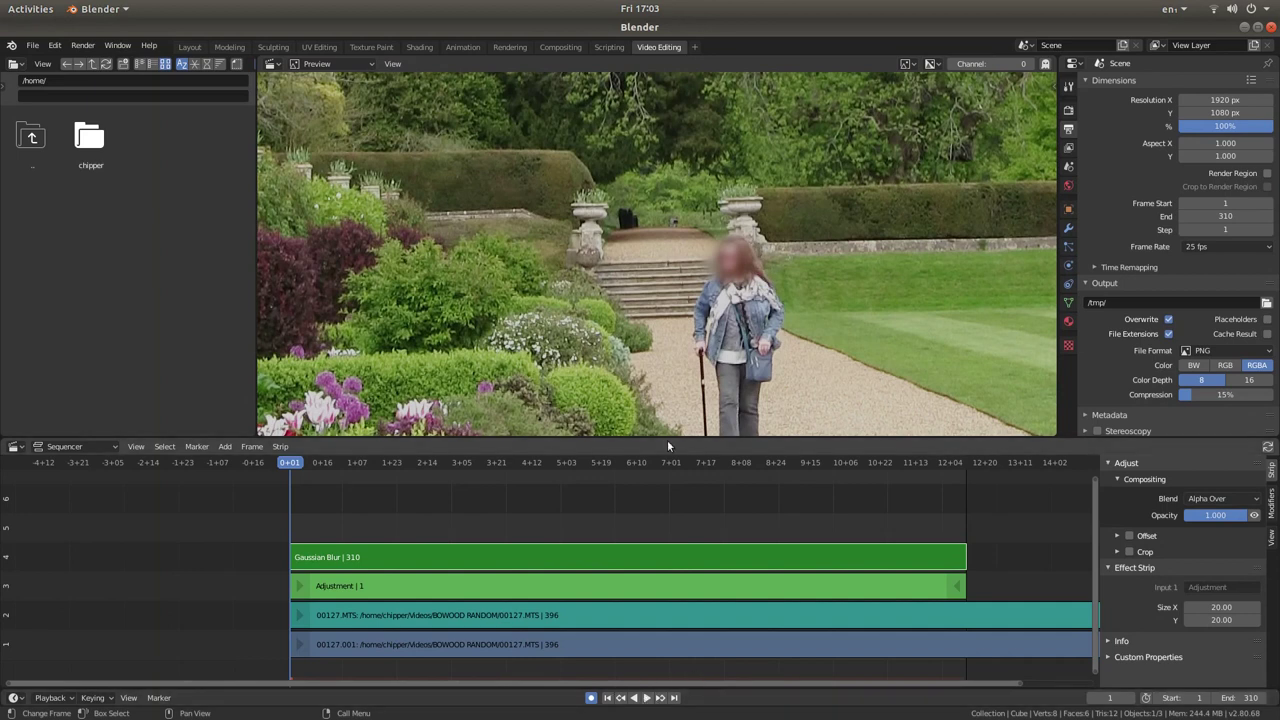
click(647, 700)
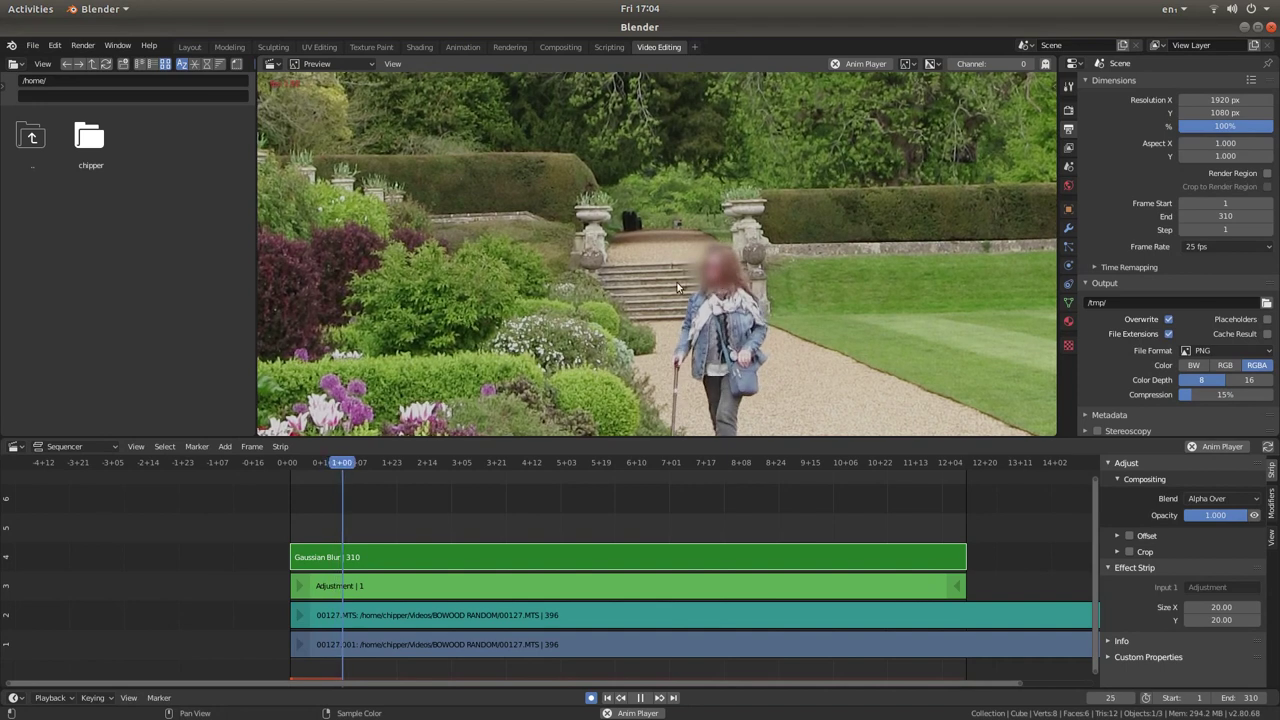
click(640, 697)
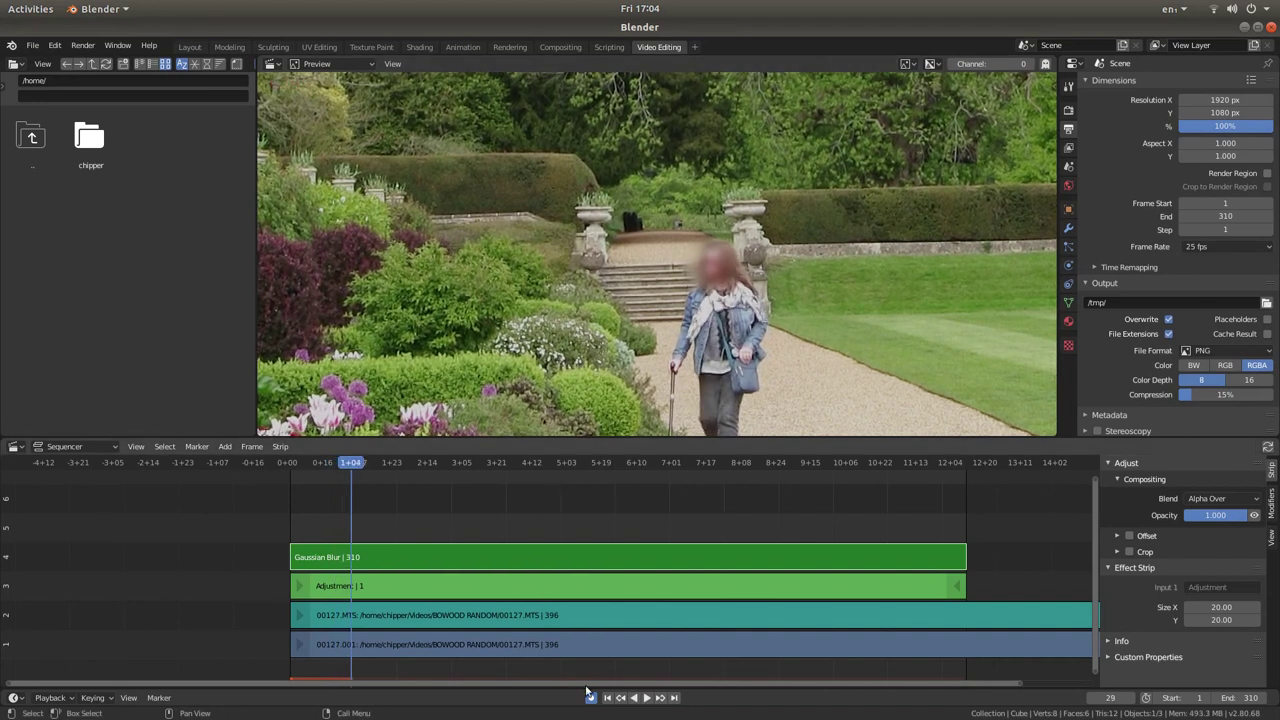
click(607, 697)
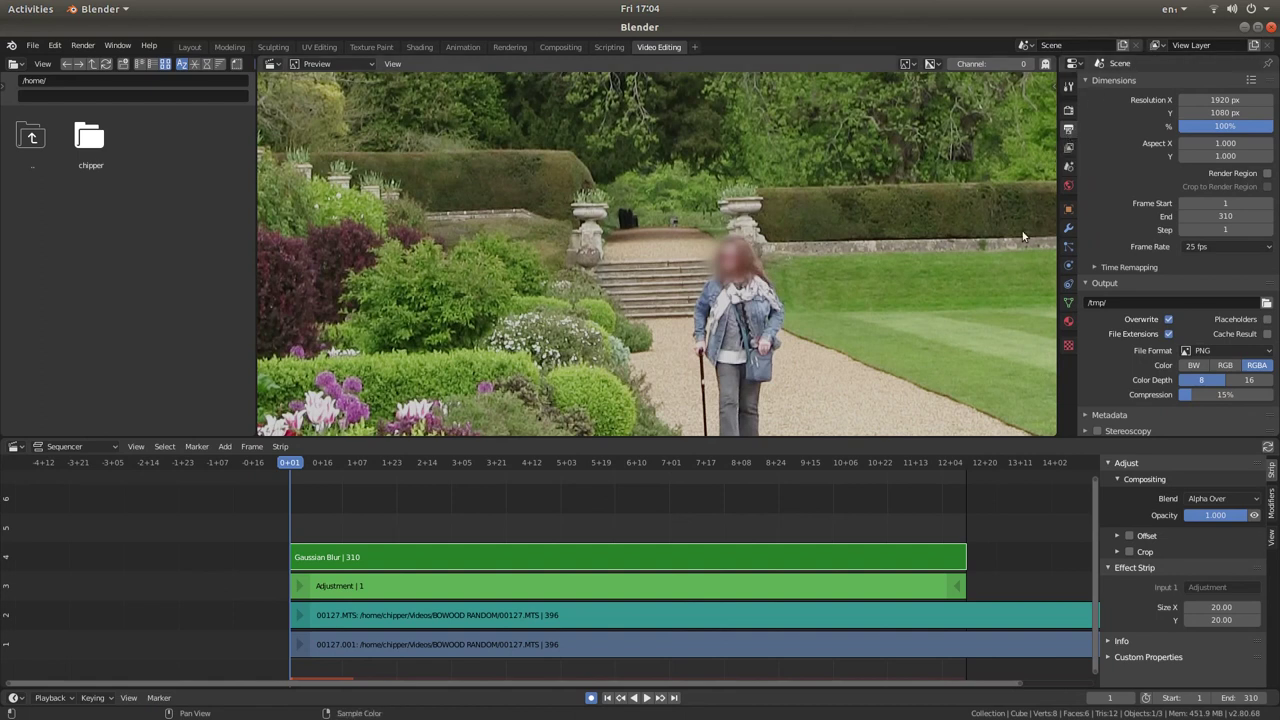
- Set the render output to the Desktop folder with the file name MASK
click(1088, 288)
click(1088, 288)
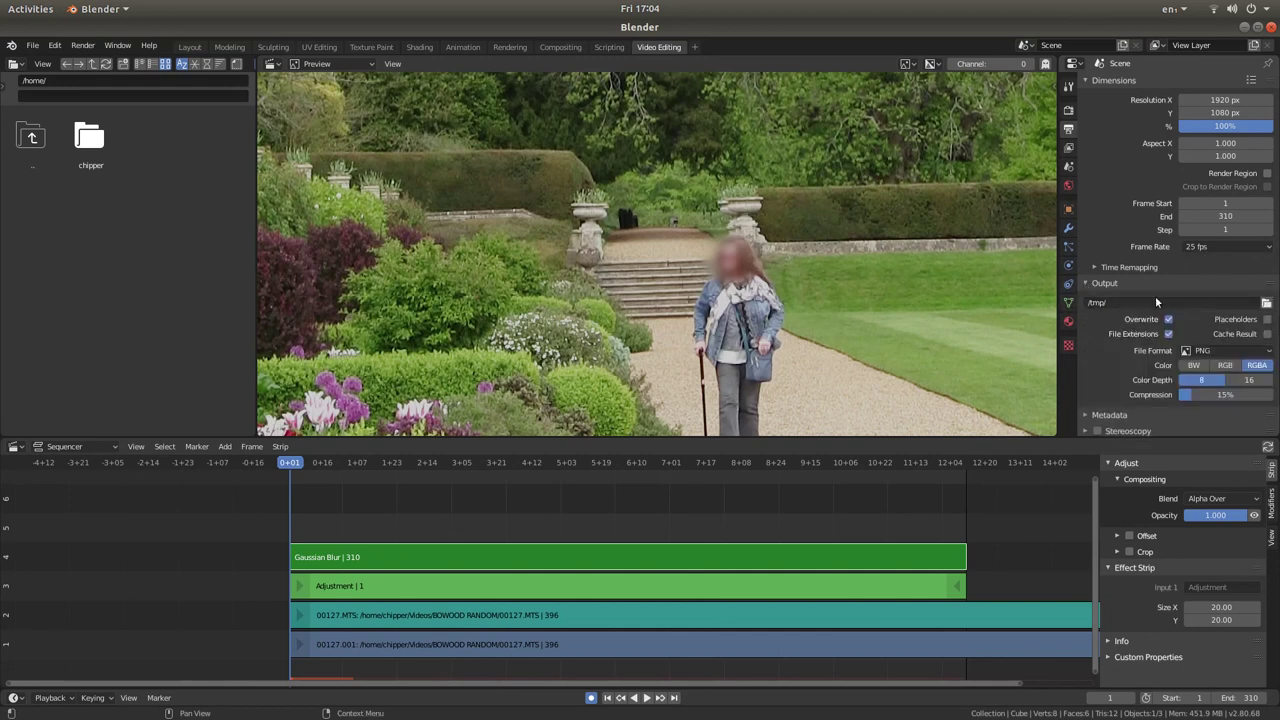
click(1266, 303)
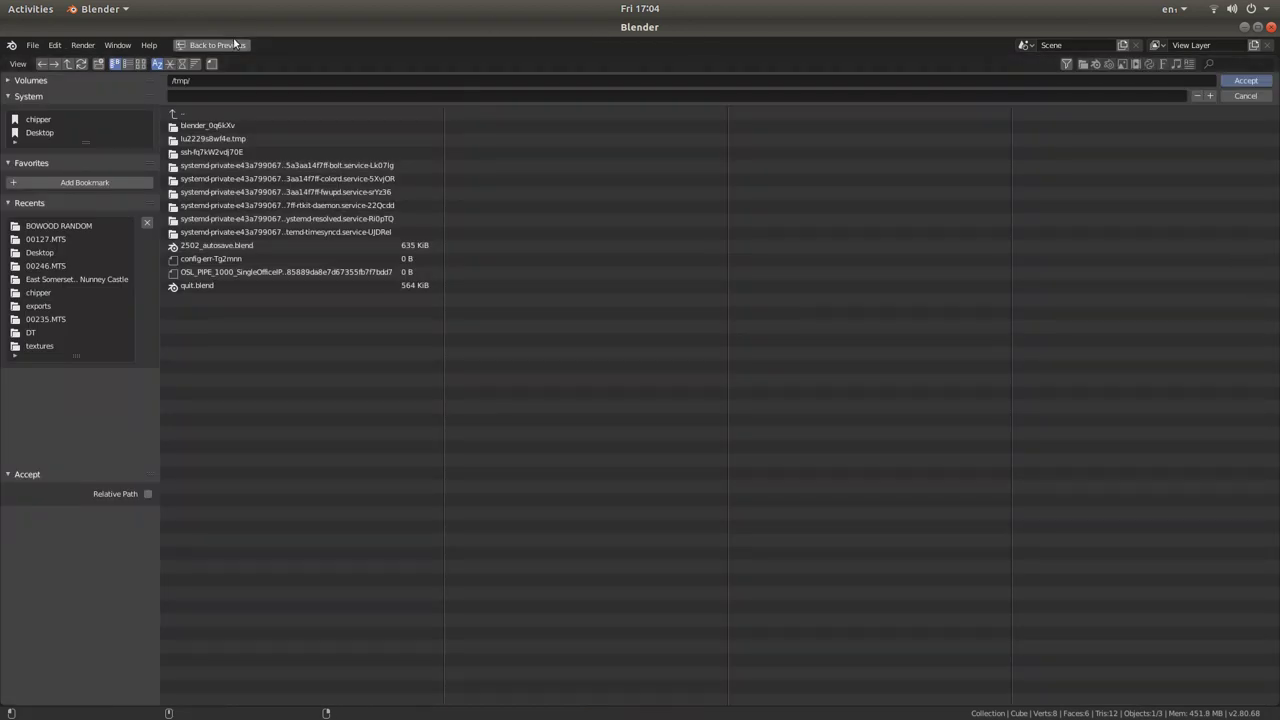
click(39, 135)
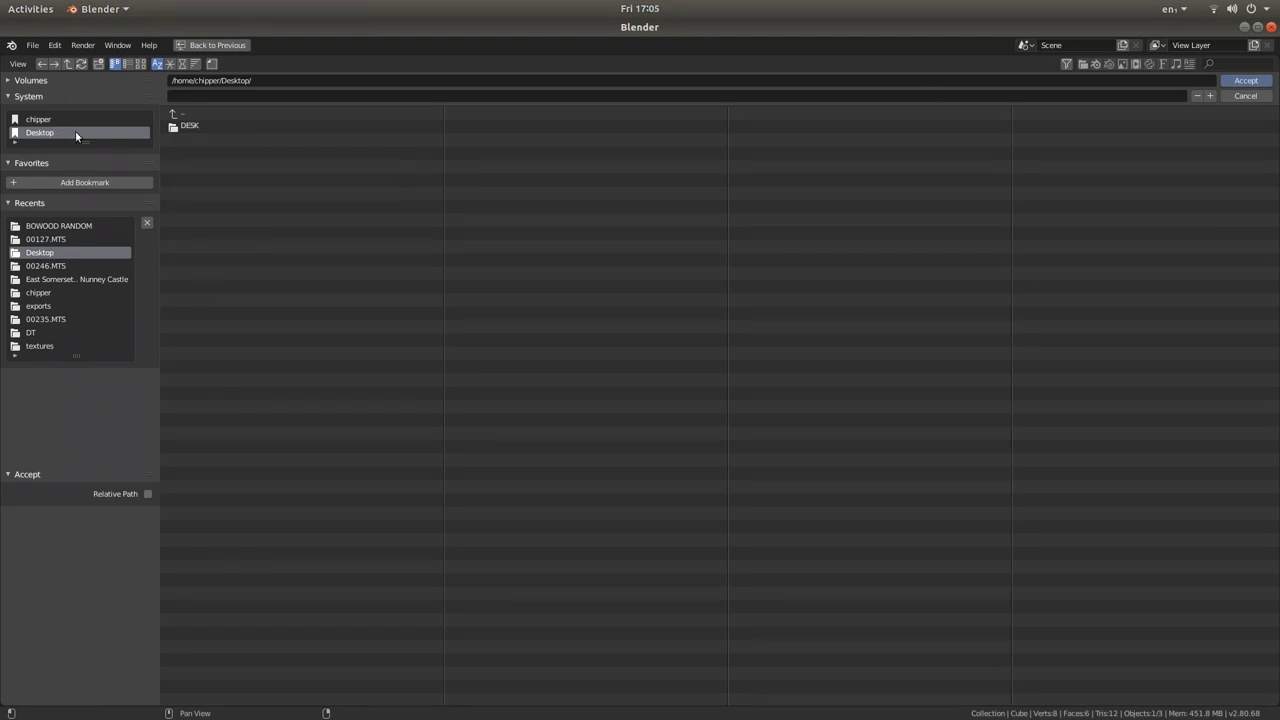
click(193, 96)
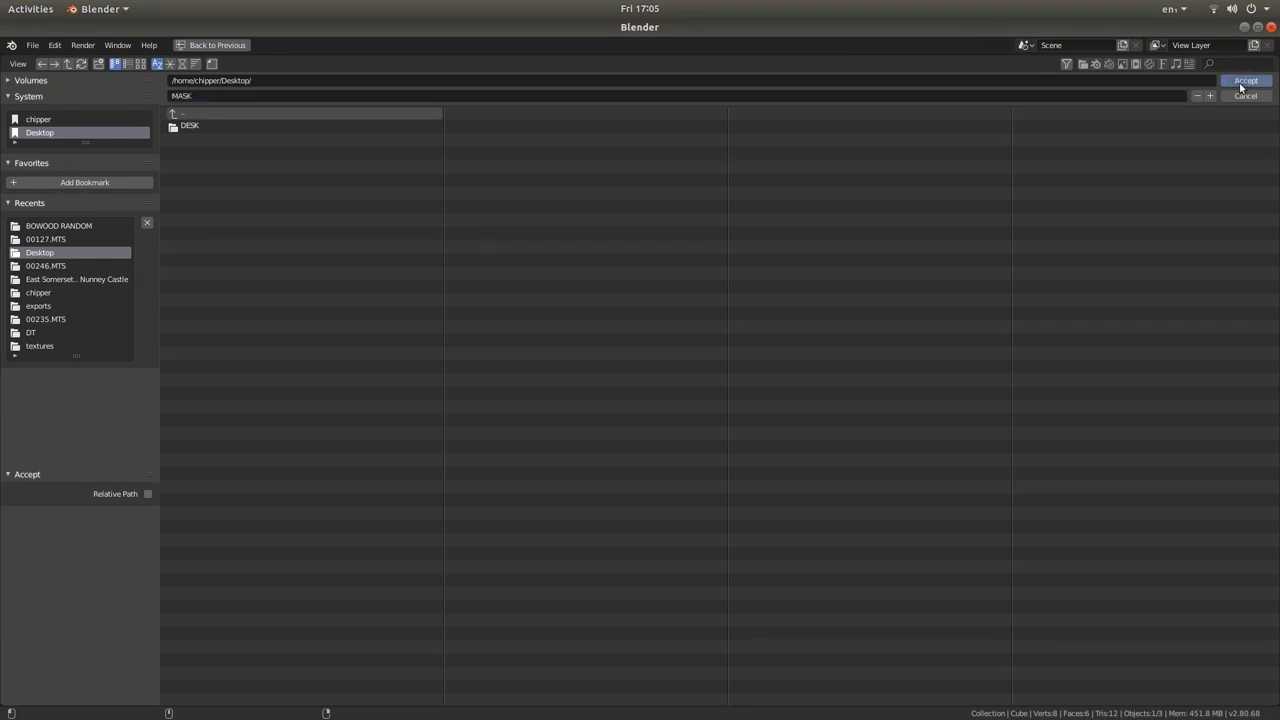
click(1243, 82)
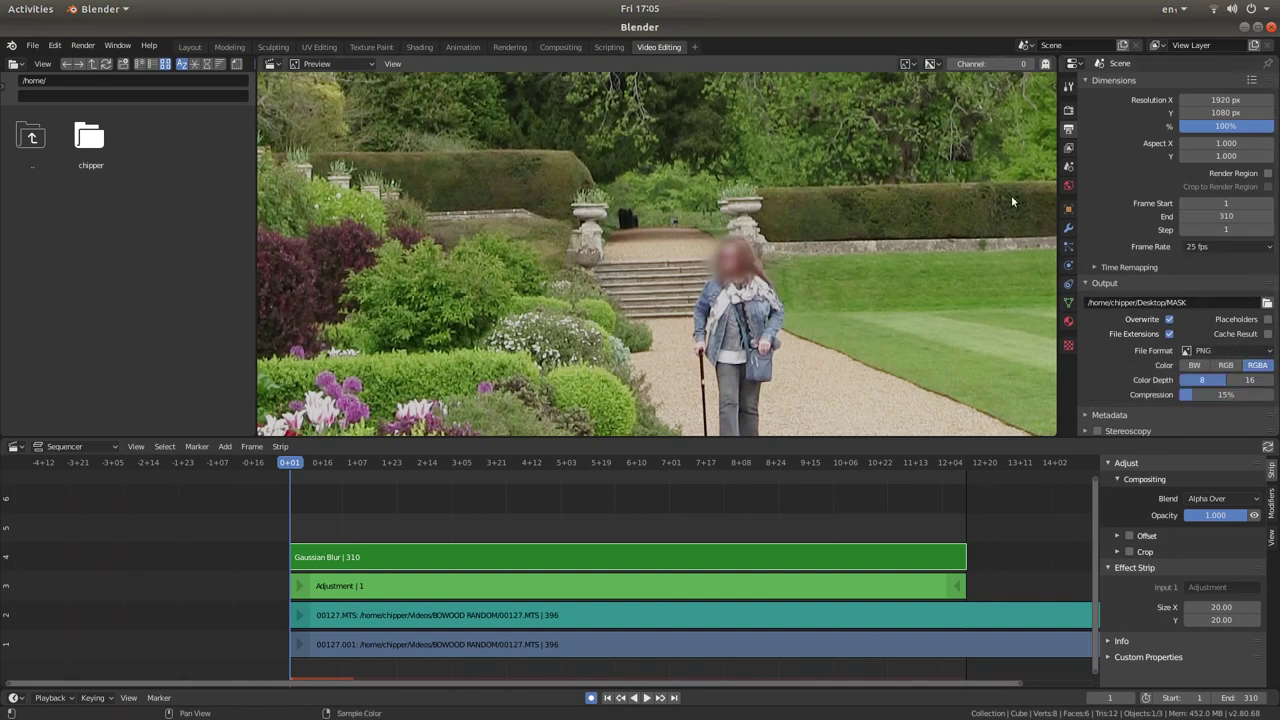
- Set the output file format to FFmpeg video and the encoding's output quality to High quality
click(1213, 352)
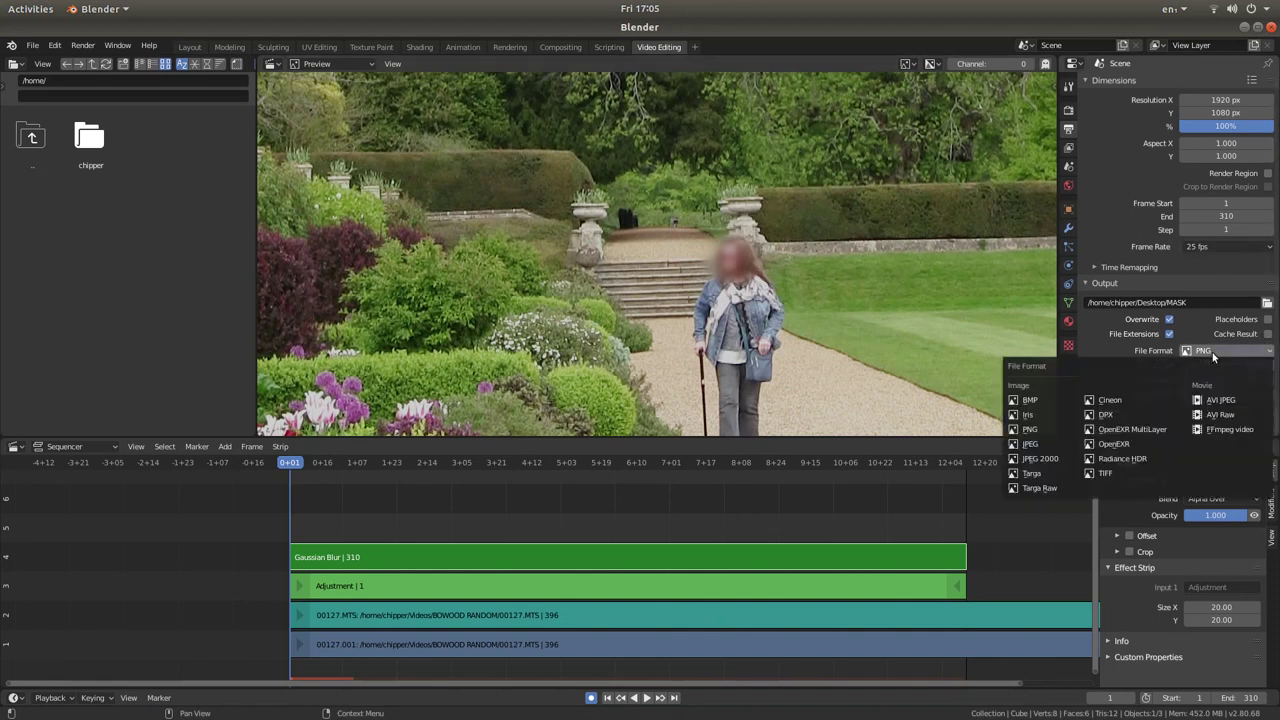
click(1234, 430)
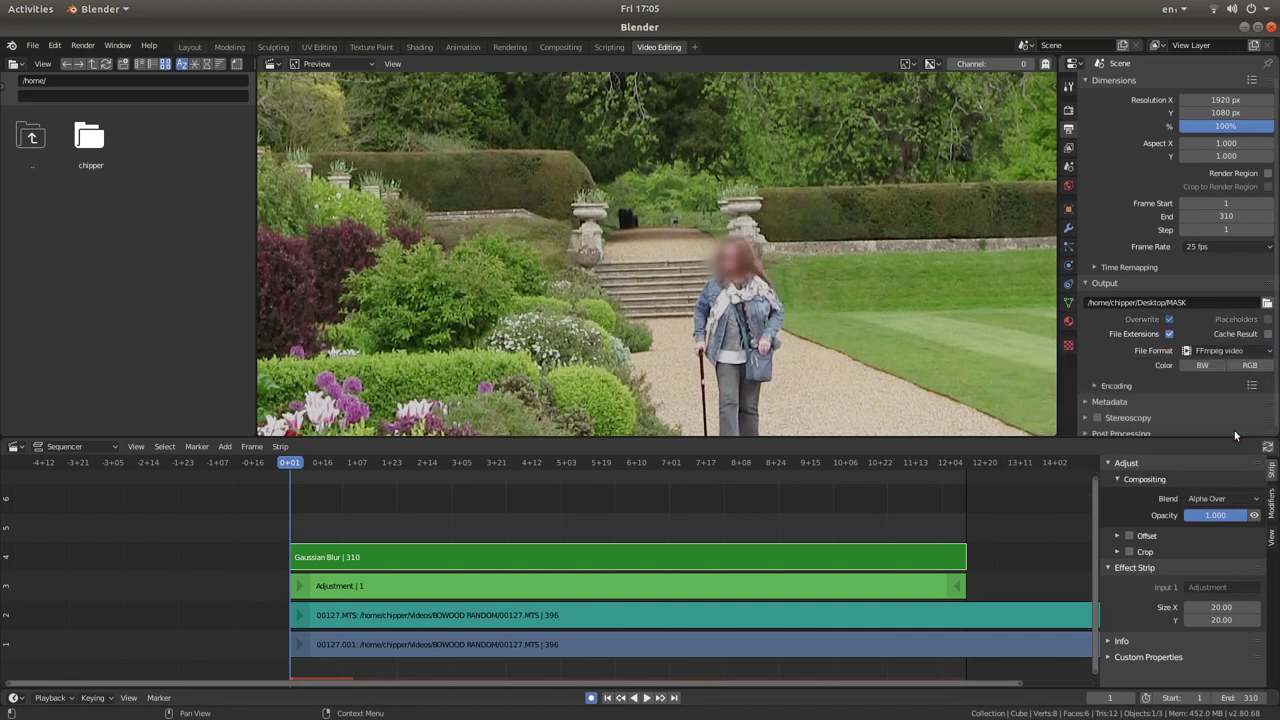
click(1097, 385)
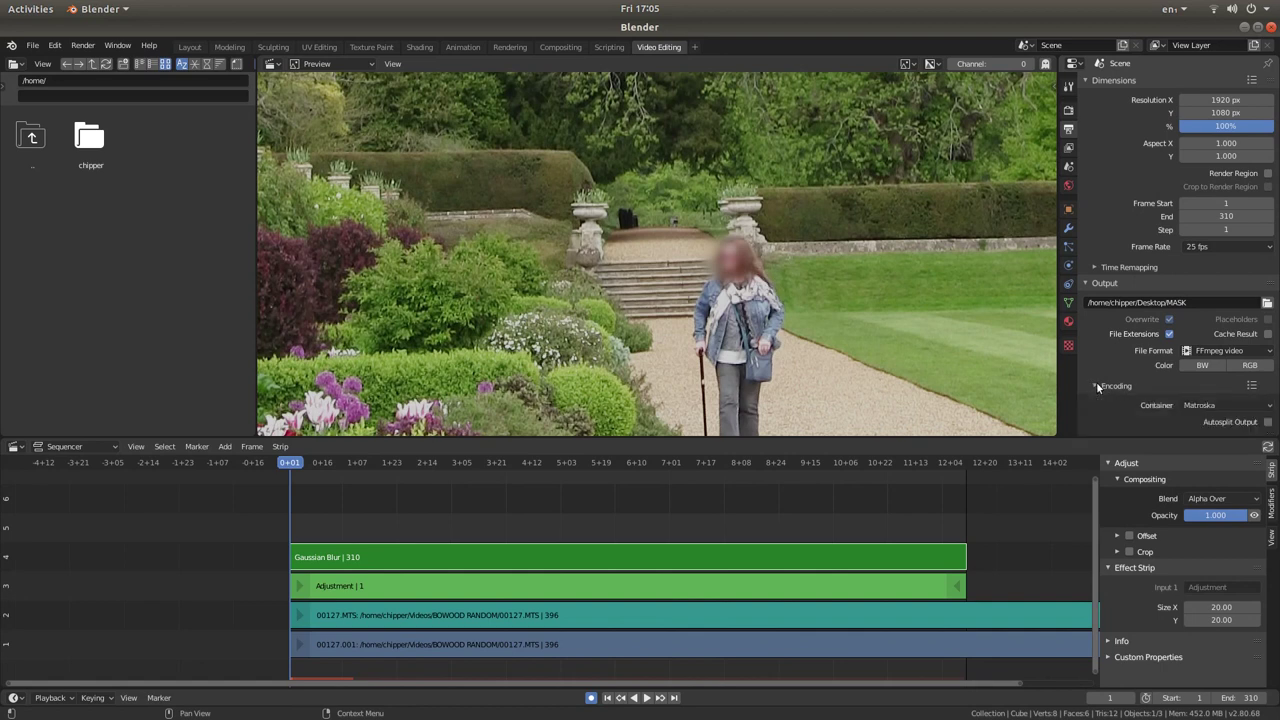
scroll(1105, 350, down, 2)
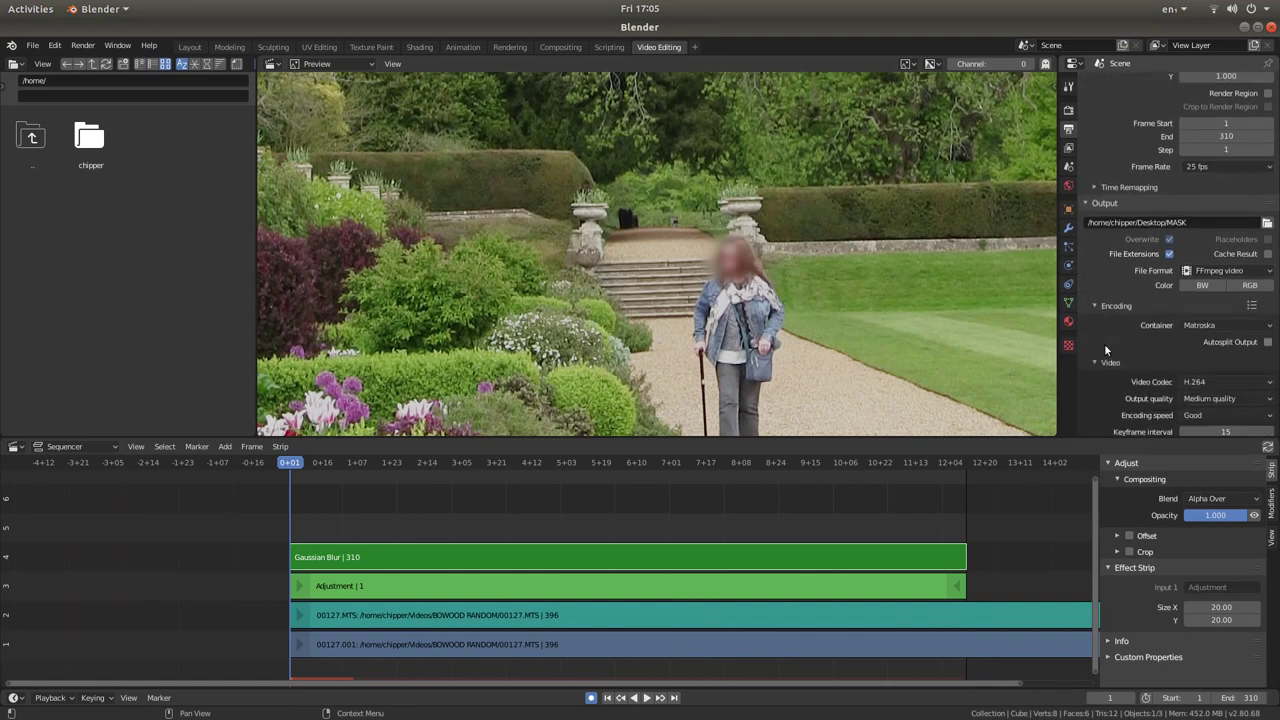
click(1269, 329)
scroll(1103, 346, down, 2)
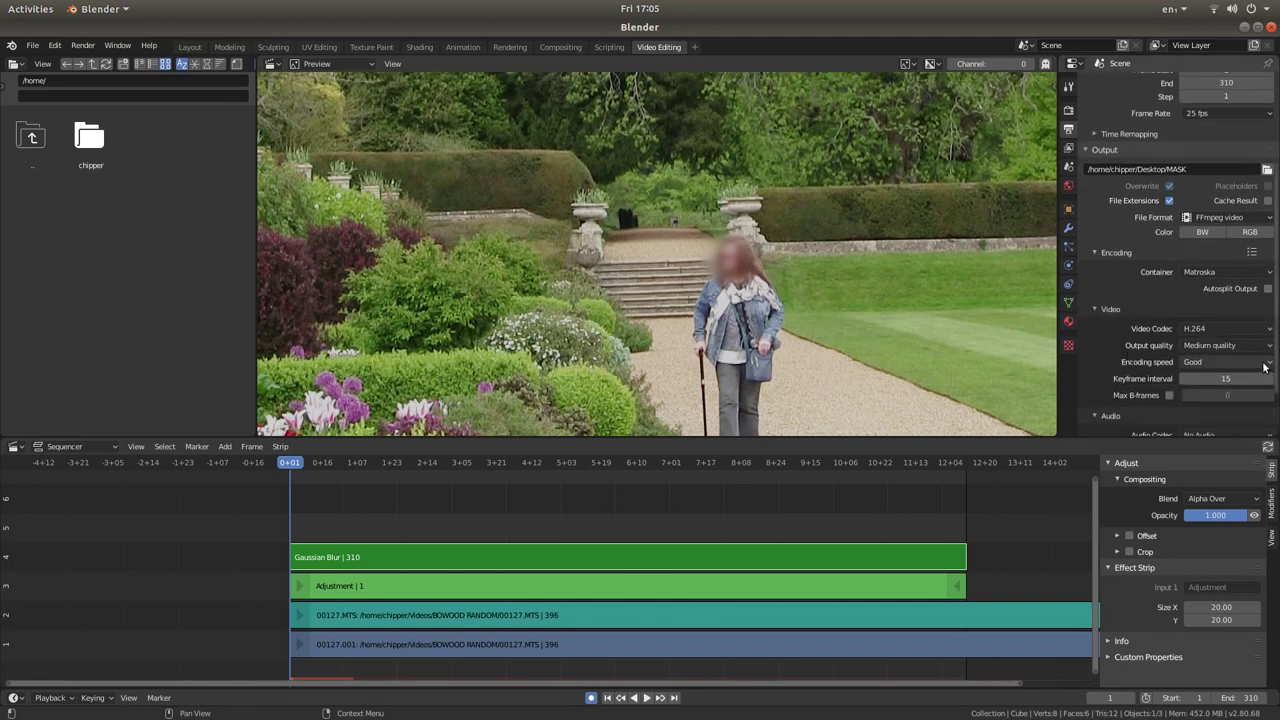
click(1214, 346)
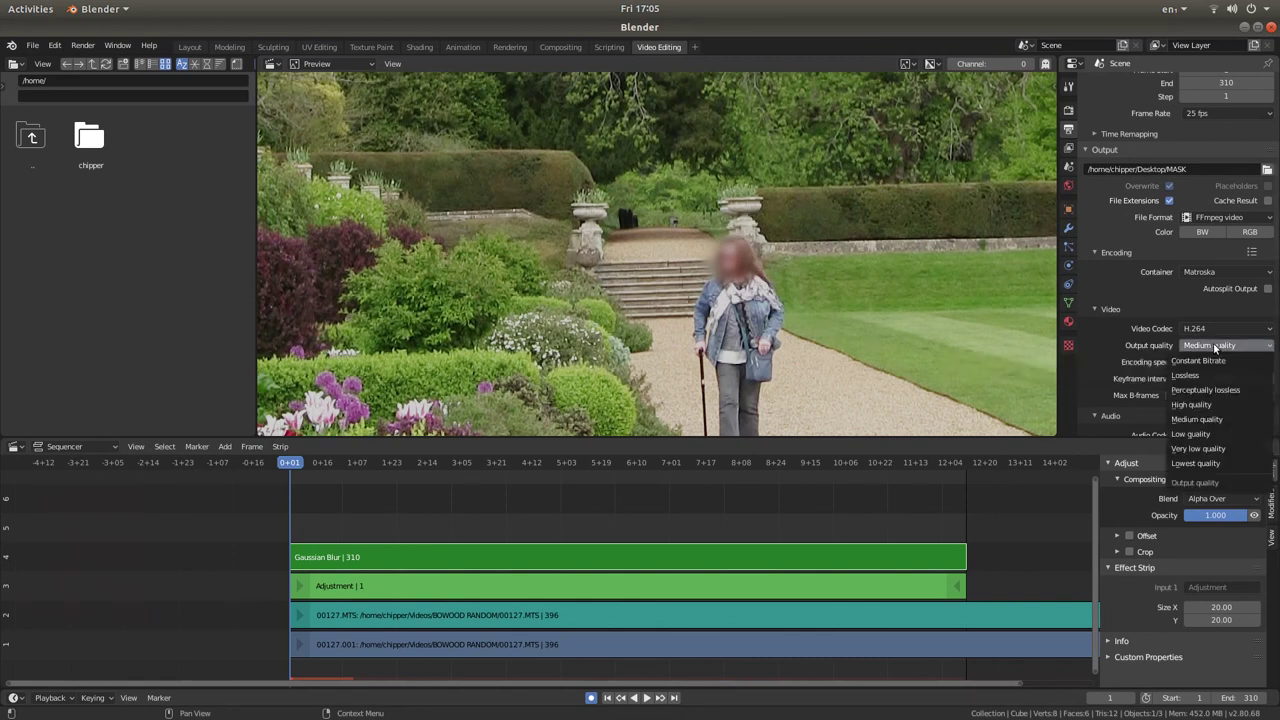
click(1198, 404)
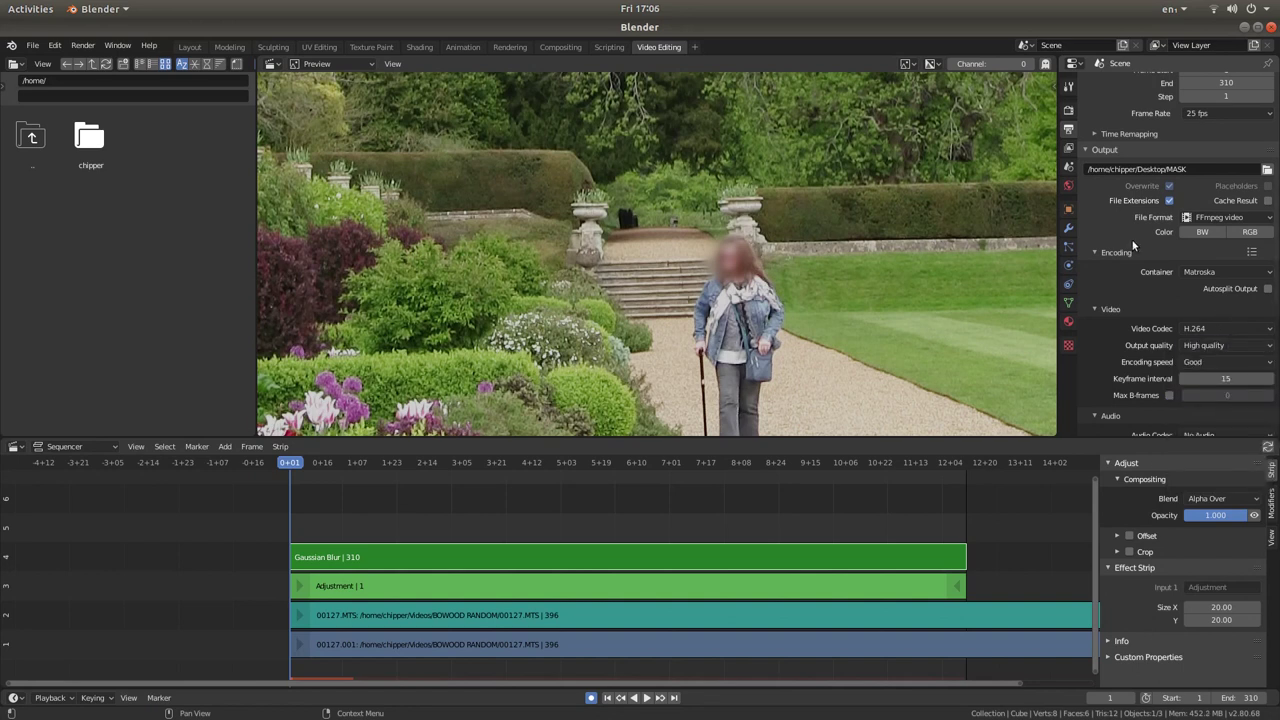
scroll(1127, 241, down, 2)
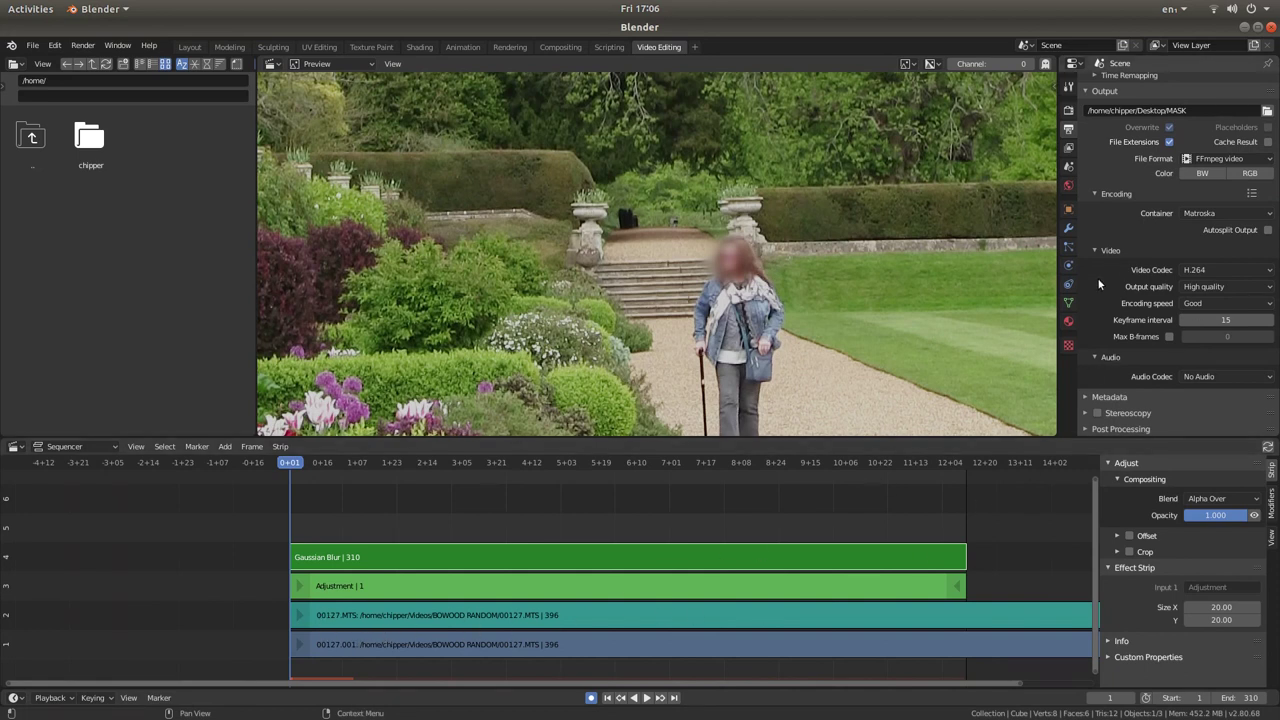
- Set the audio codec for the output encoding to MP3
click(1099, 357)
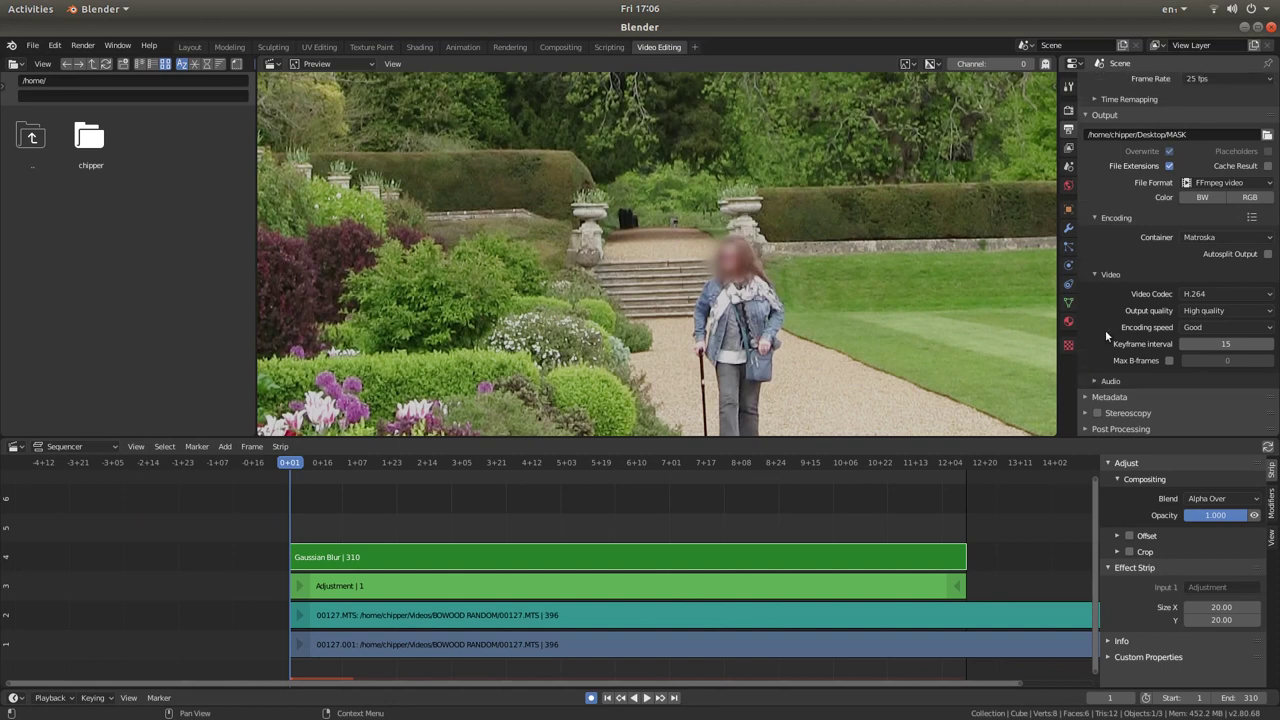
click(1104, 381)
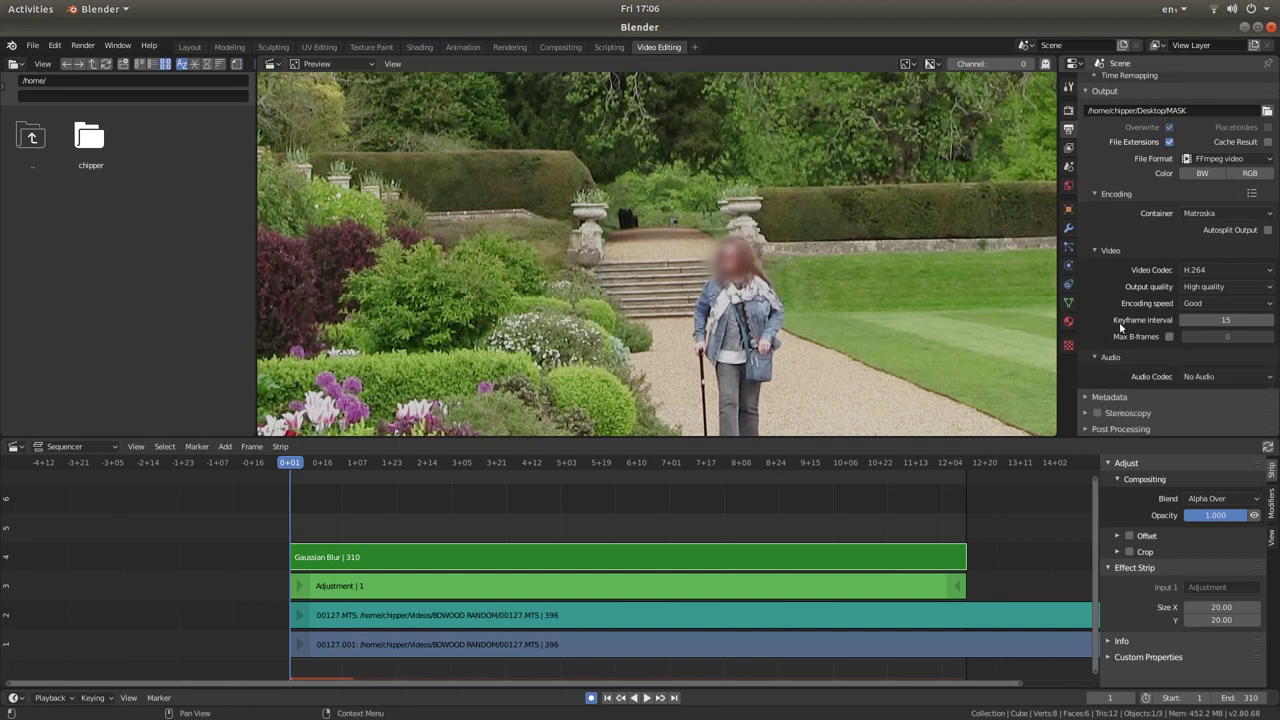
click(1225, 376)
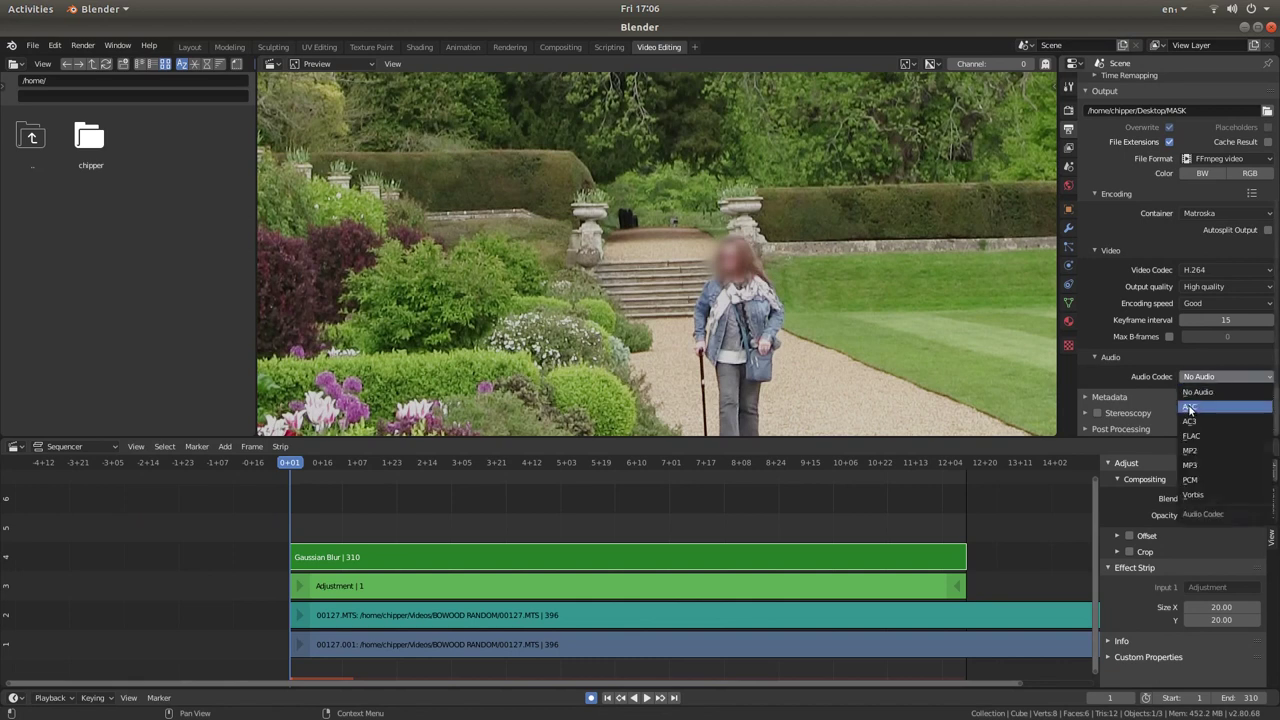
click(1200, 466)
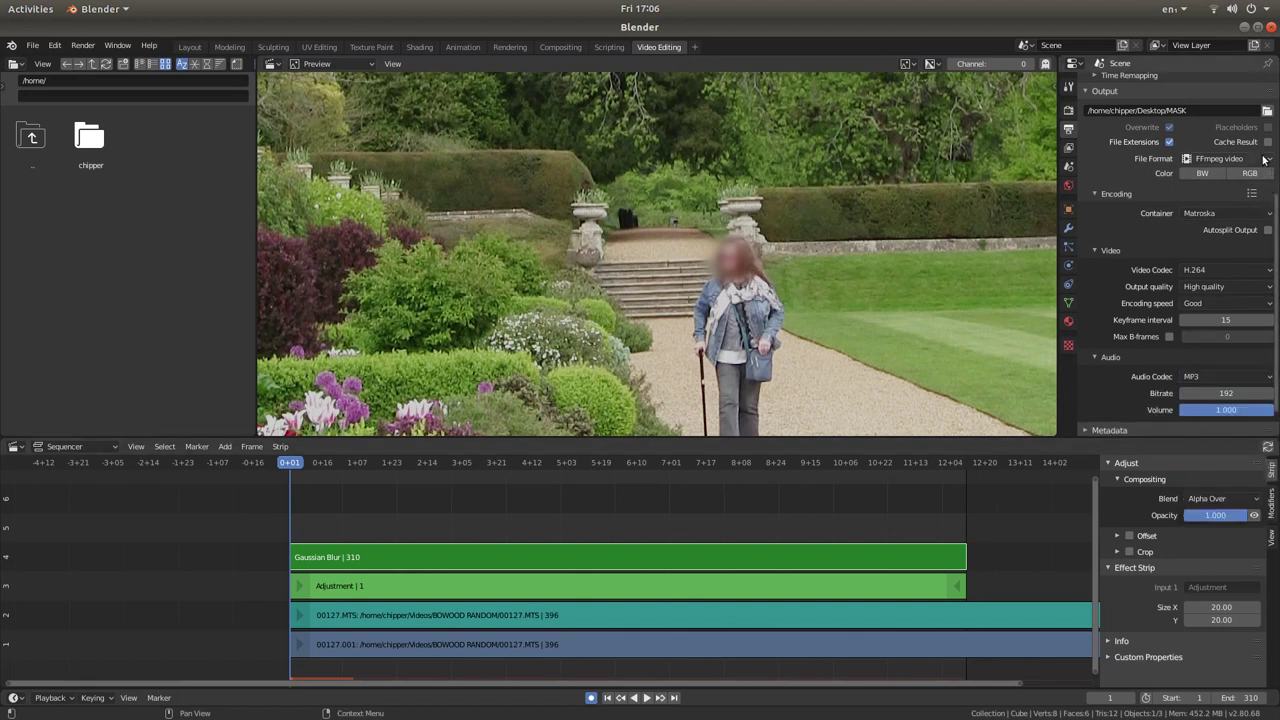
- Render the full animation, minimise the render window, and switch to Files to locate the rendered video in the Desktop folder
click(84, 46)
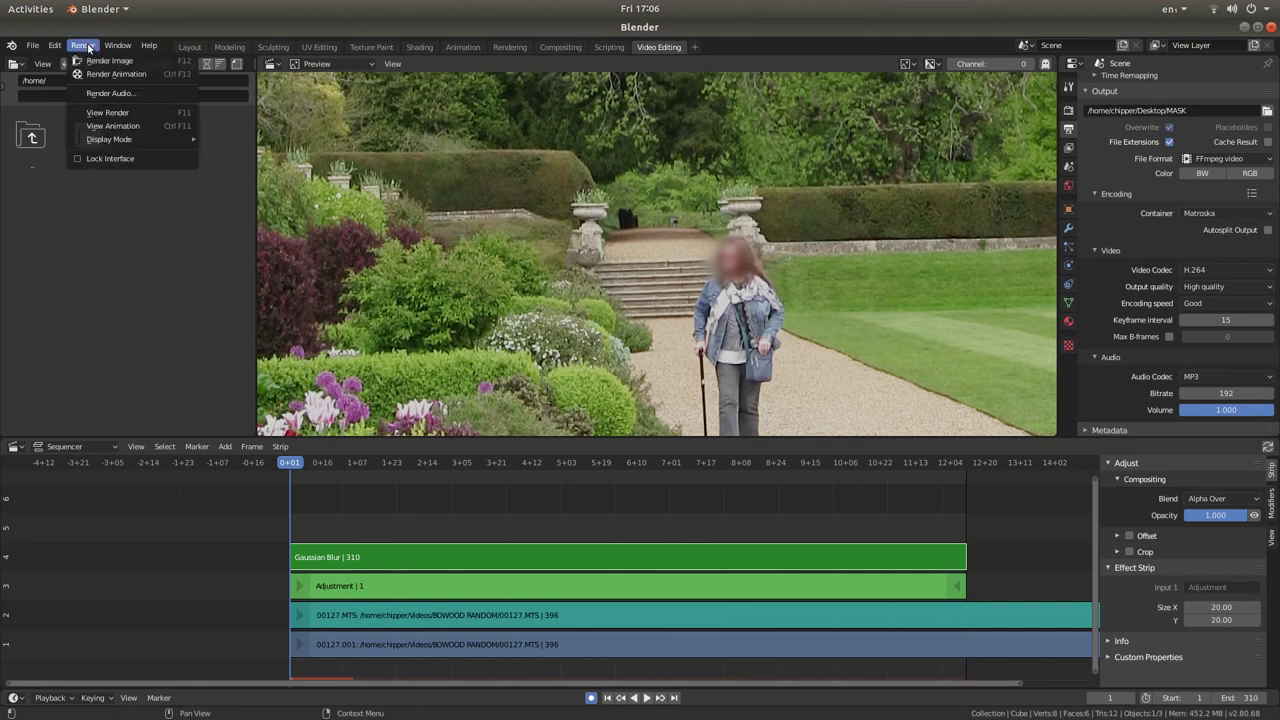
click(132, 76)
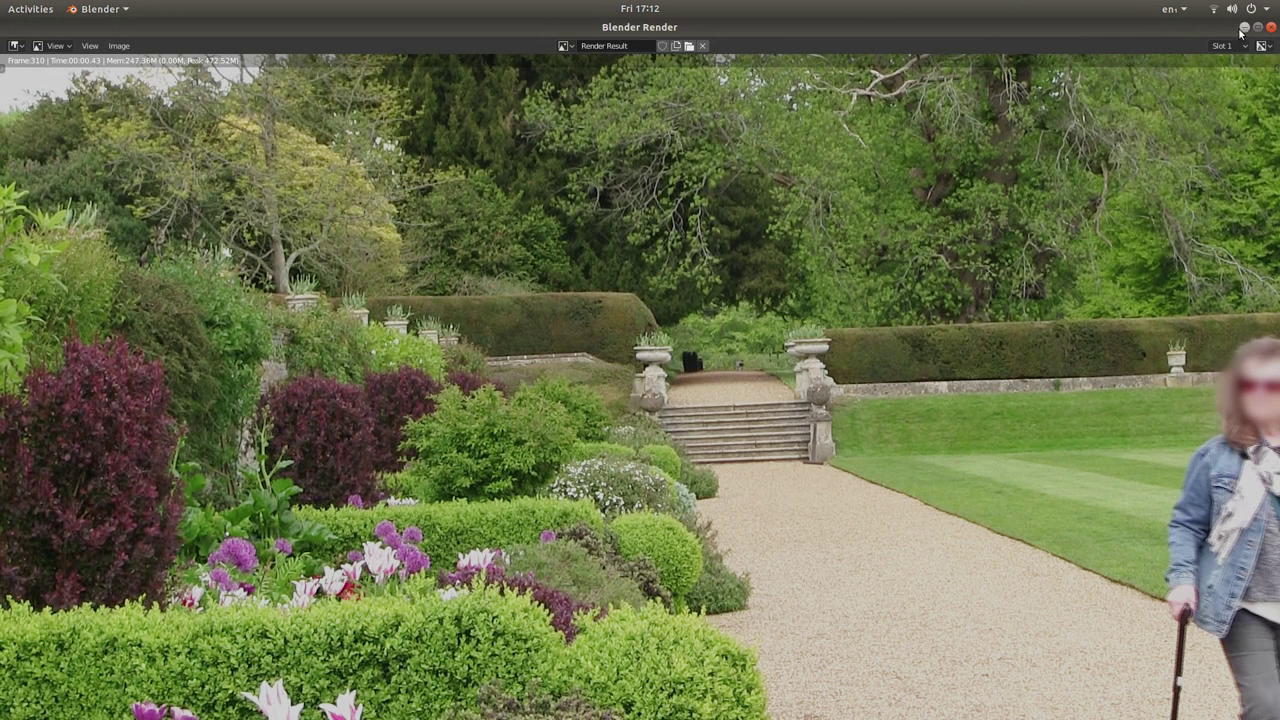
click(1245, 27)
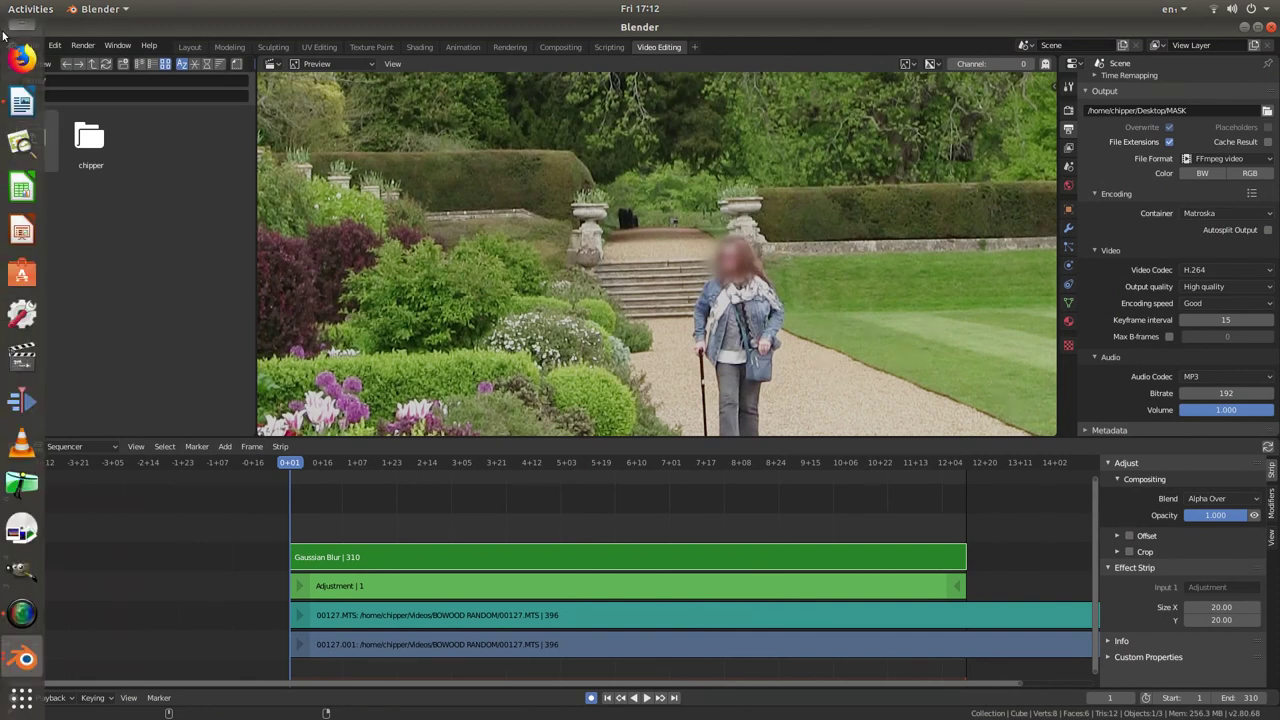
click(20, 36)
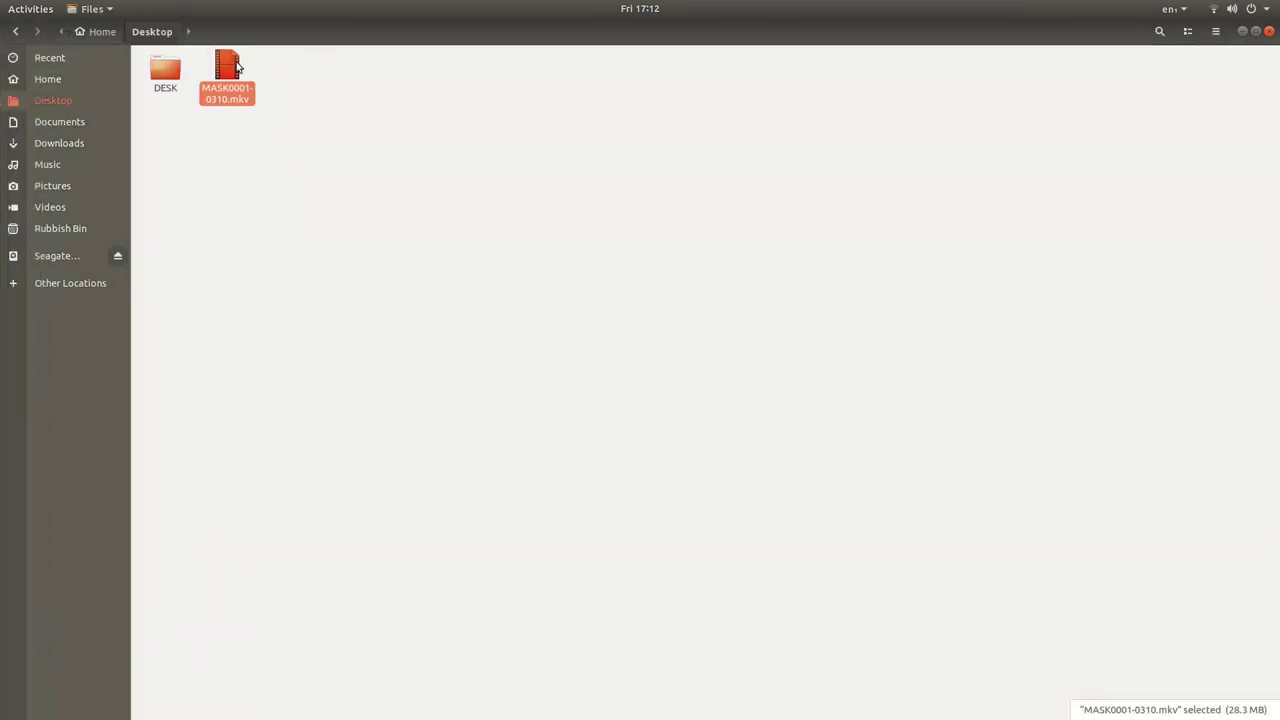